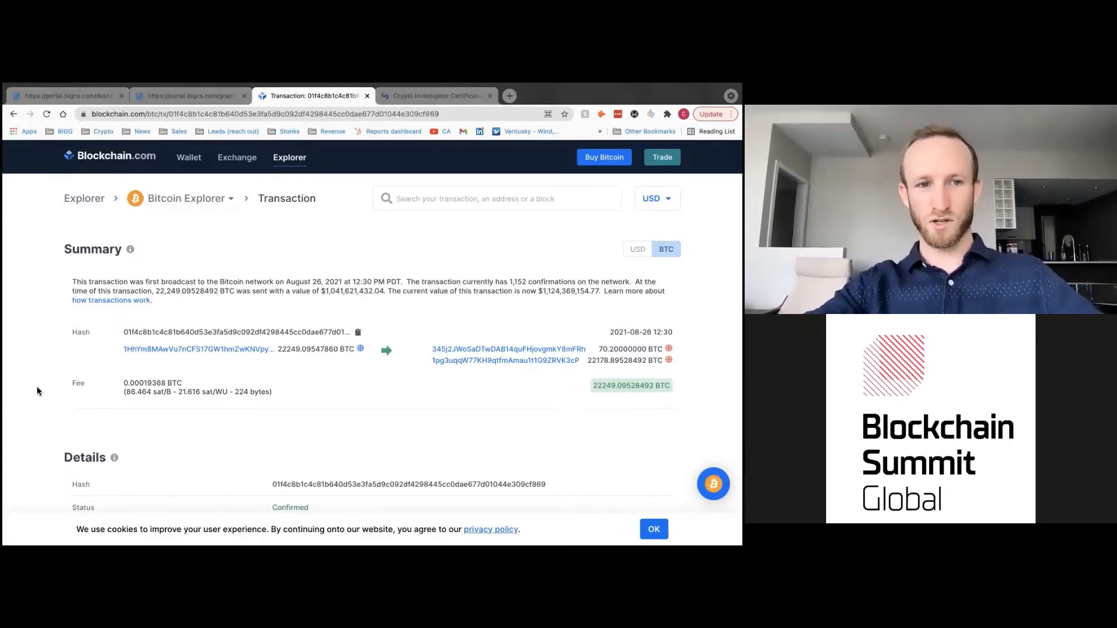
# - Inspect the 22,249.09528492 BTC transaction's inputs, outputs and hash on Blockchain.com, then return to the QLUE graph
pyautogui.scroll(-1, 37, 372)
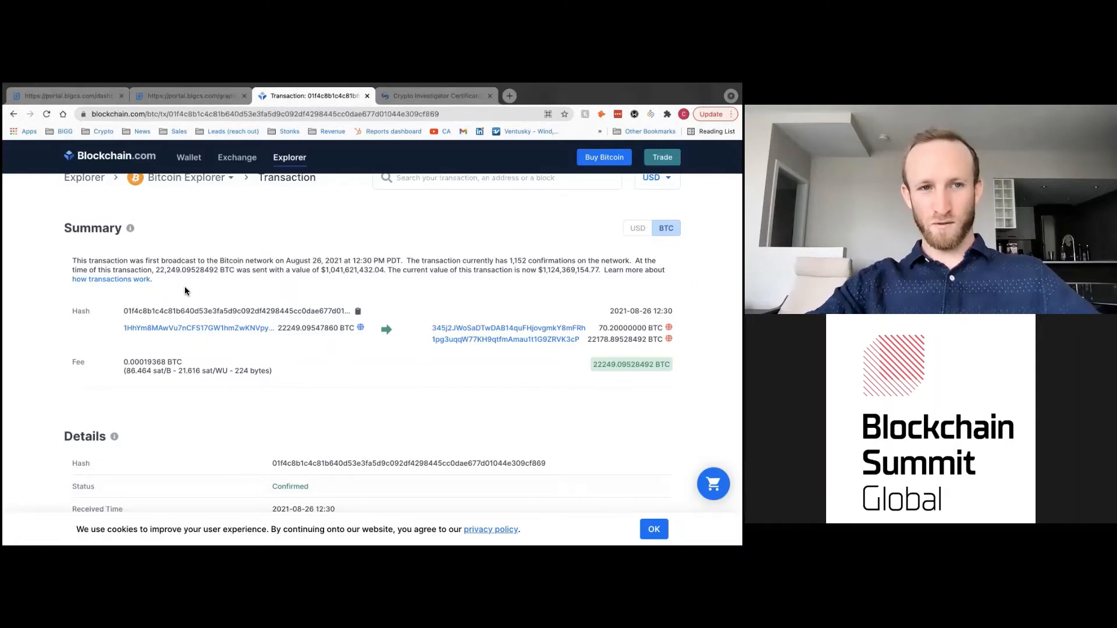
pyautogui.scroll(1, 184, 286)
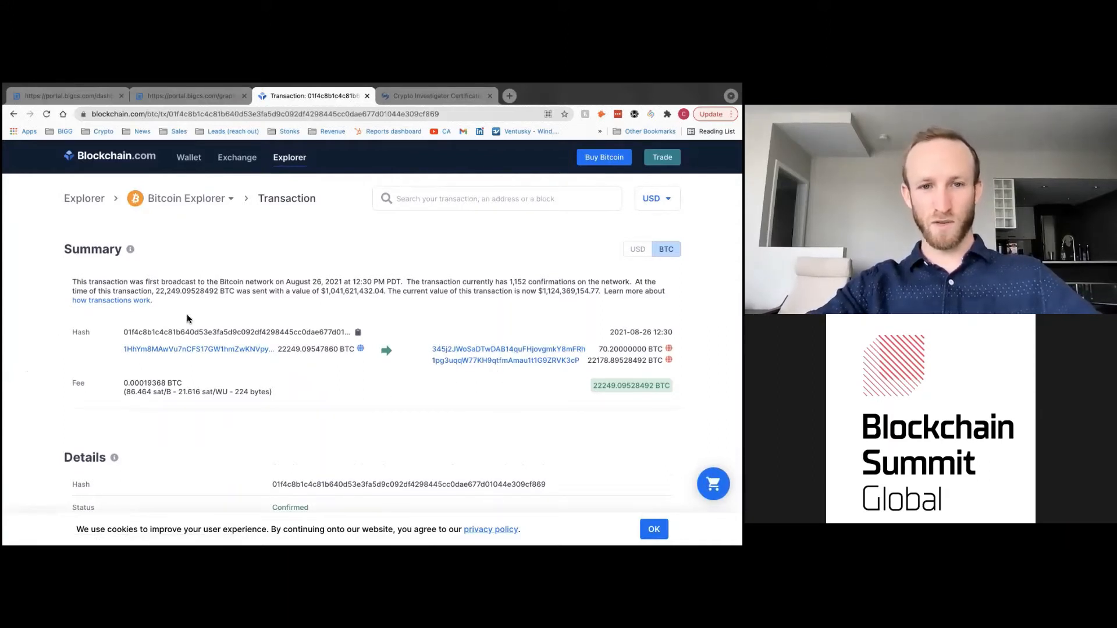
pyautogui.moveTo(124, 332); pyautogui.dragTo(346, 331)
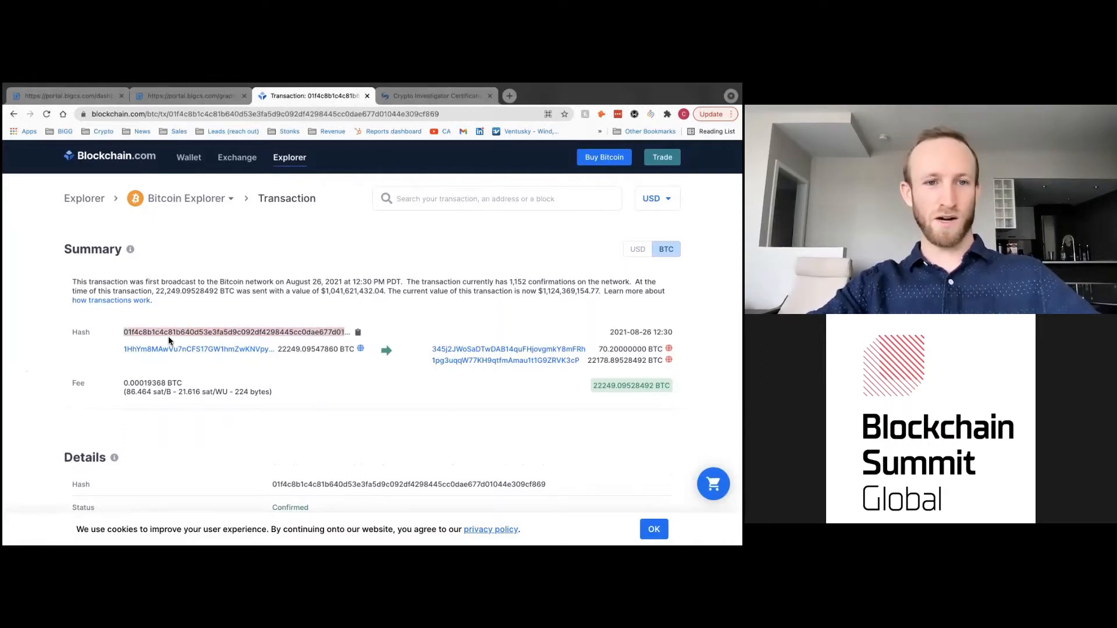
pyautogui.click(36, 355)
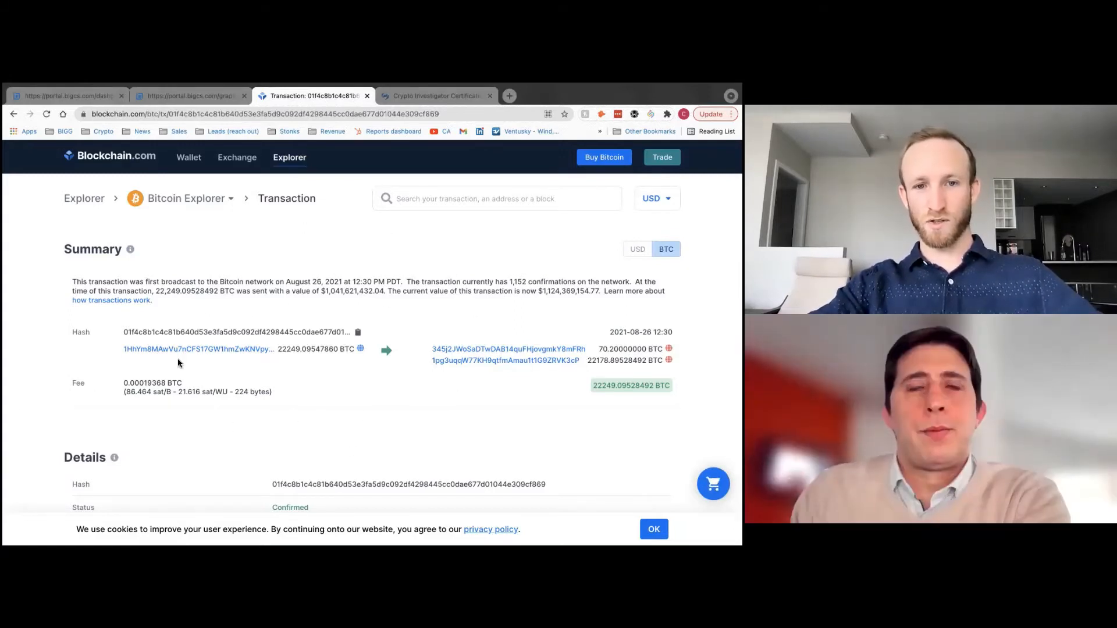
pyautogui.click(150, 96)
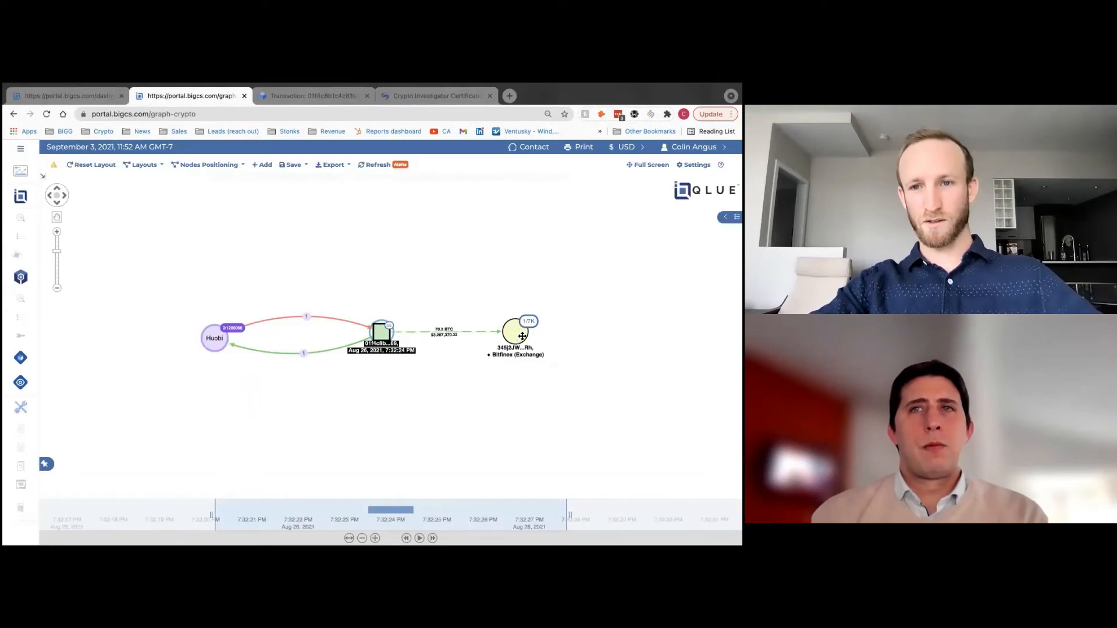
# - Move the Bitfinex exchange node further right of the transaction, zooming and panning the graph
pyautogui.moveTo(518, 335); pyautogui.dragTo(528, 336)
pyautogui.moveTo(365, 402); pyautogui.dragTo(340, 402)
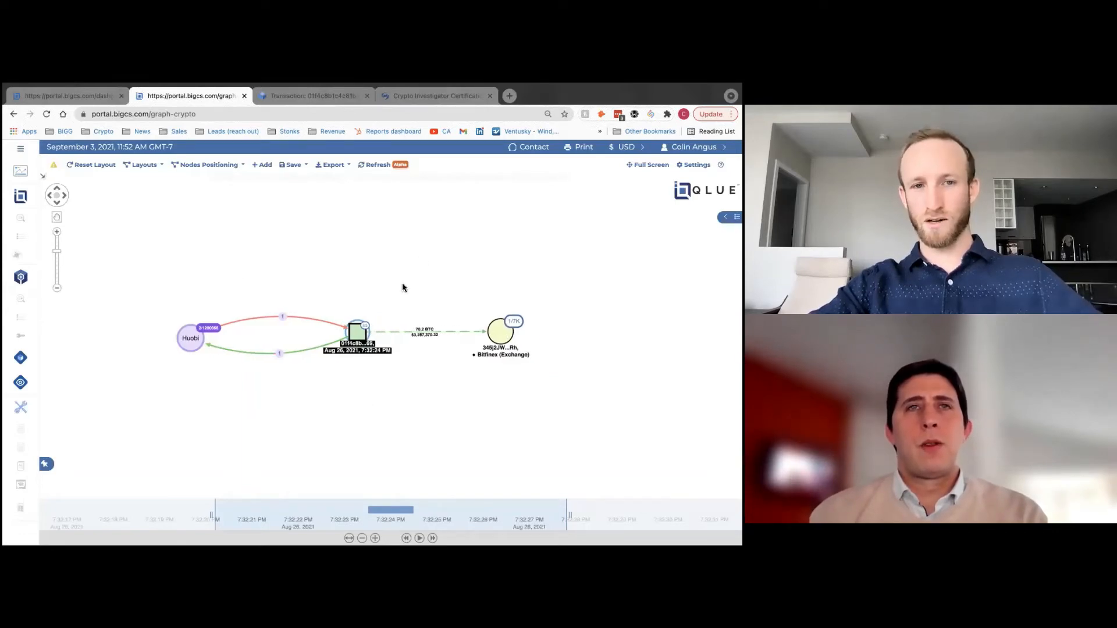
pyautogui.click(340, 98)
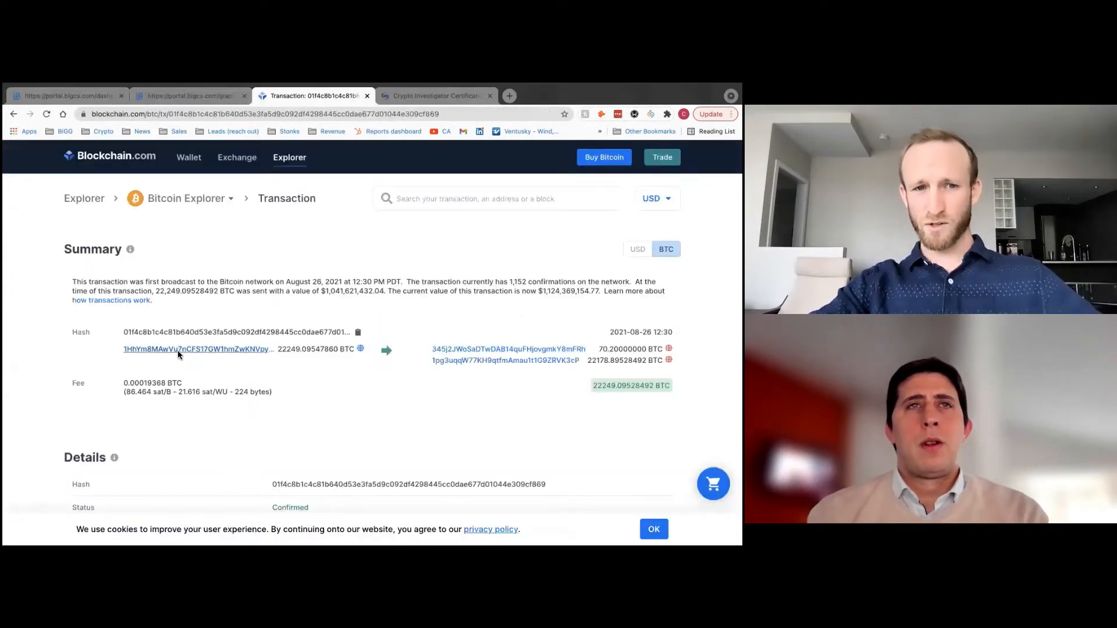
pyautogui.click(185, 96)
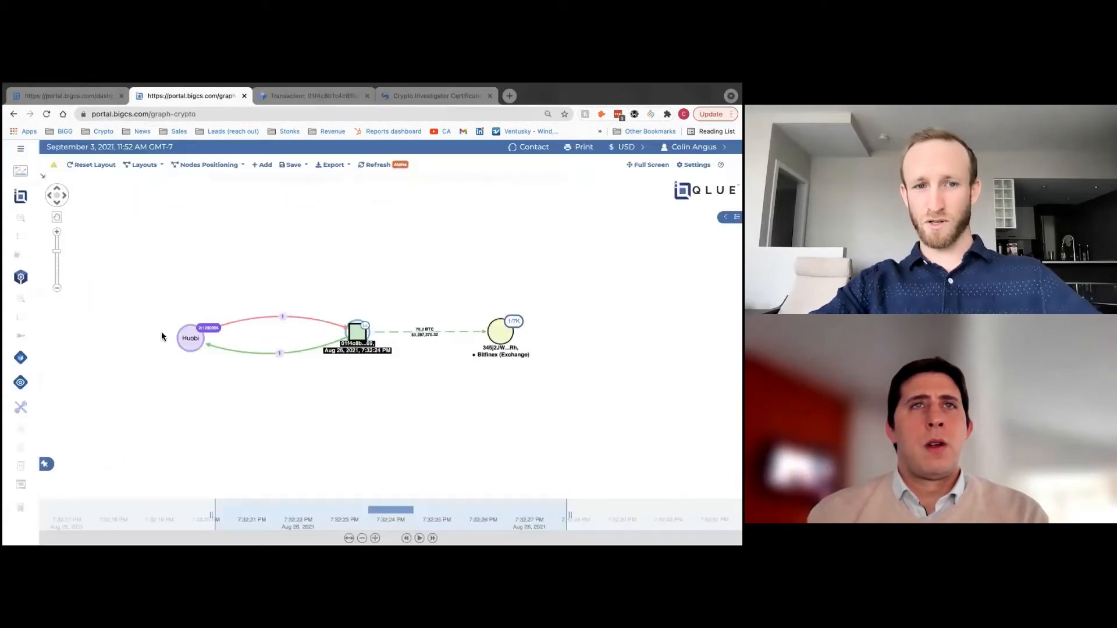
pyautogui.moveTo(250, 399); pyautogui.dragTo(266, 391)
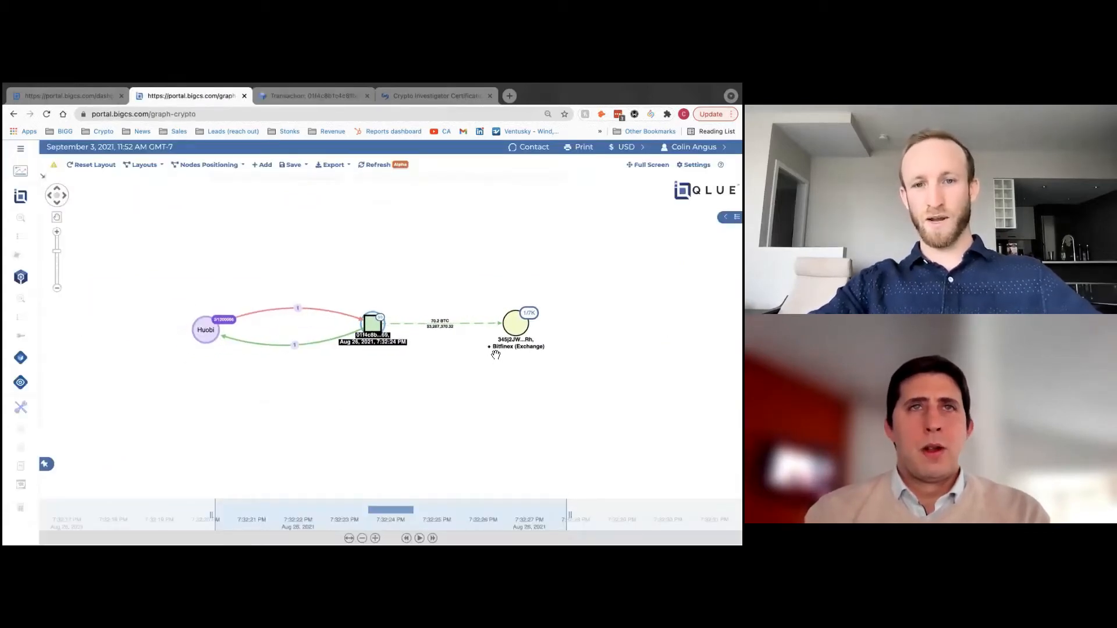
pyautogui.scroll(2, 447, 334)
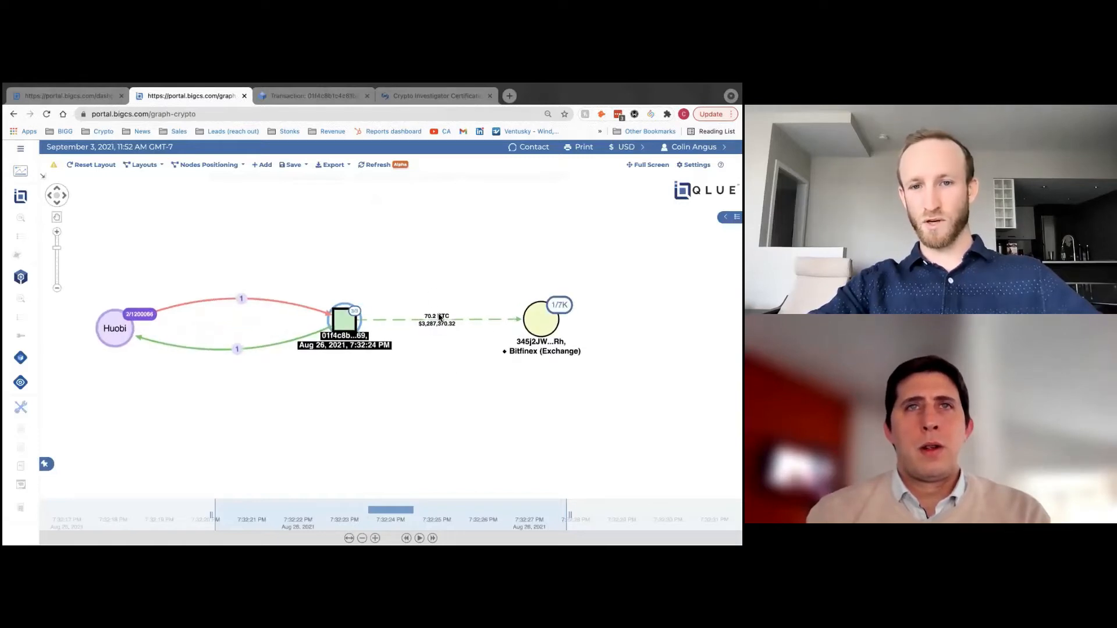
pyautogui.moveTo(538, 316); pyautogui.dragTo(549, 316)
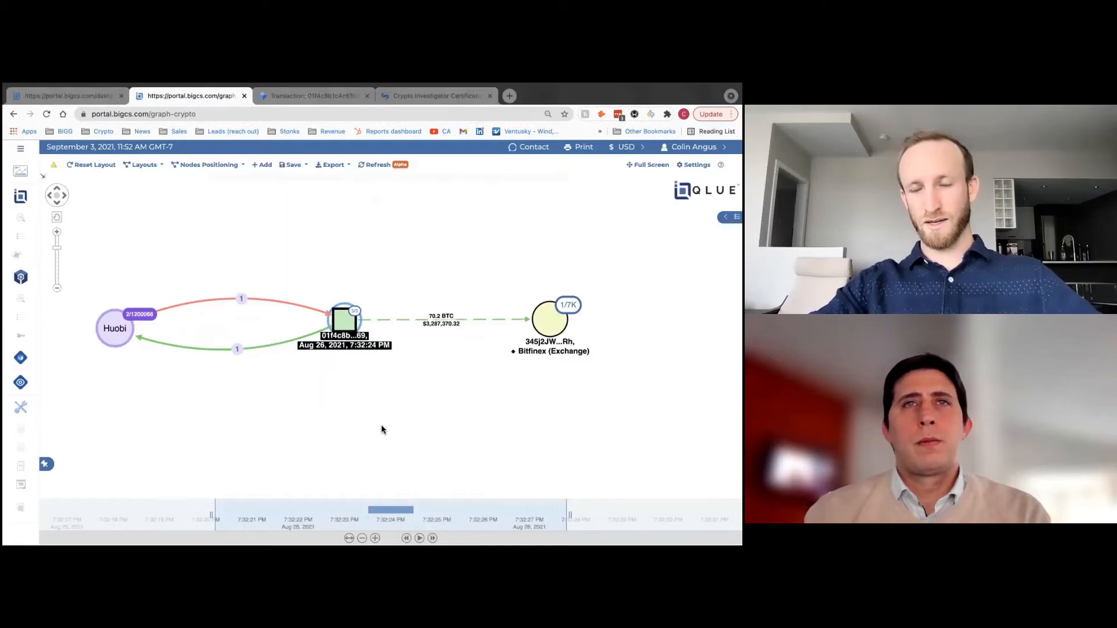
# - After rechecking the Blockchain.com summary, spread Huobi left and Bitfinex right, then pan the graph down
pyautogui.click(340, 96)
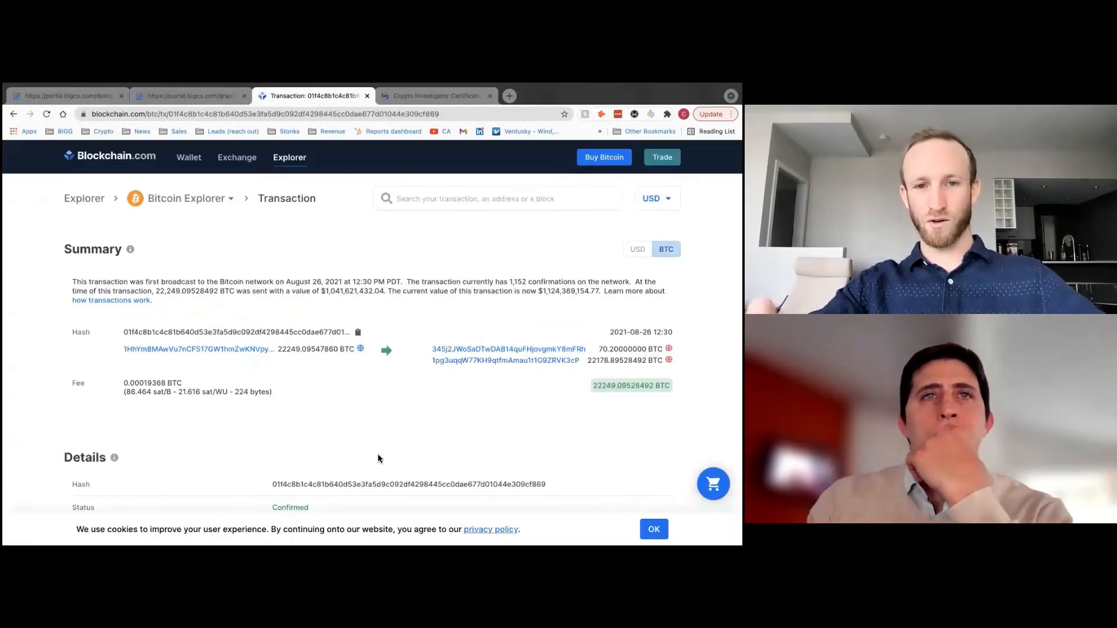
pyautogui.scroll(-1, 36, 364)
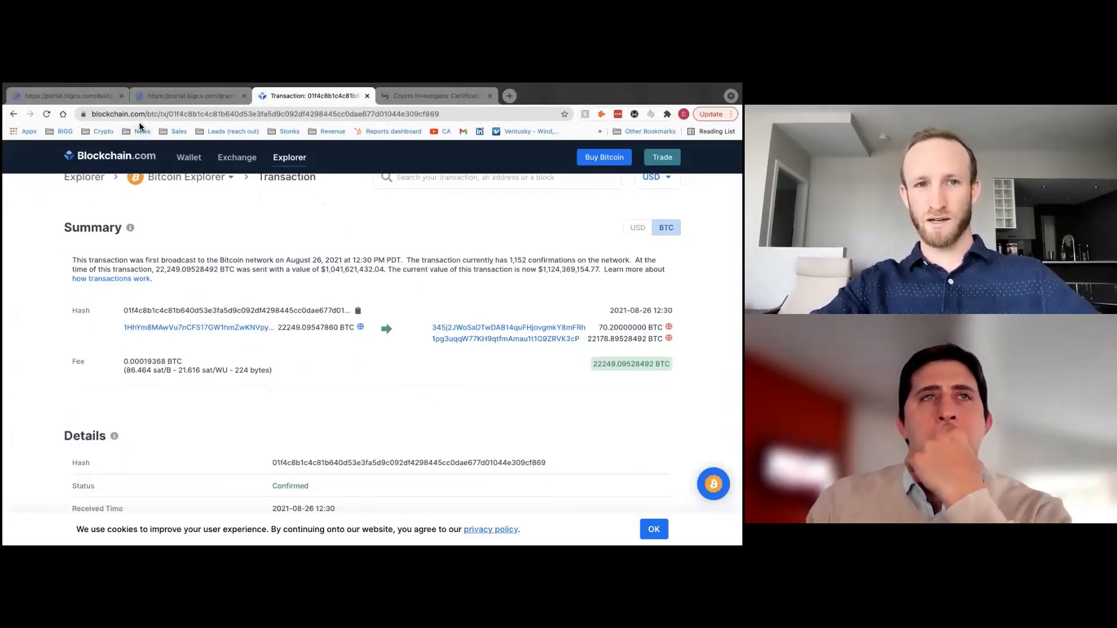
pyautogui.click(141, 99)
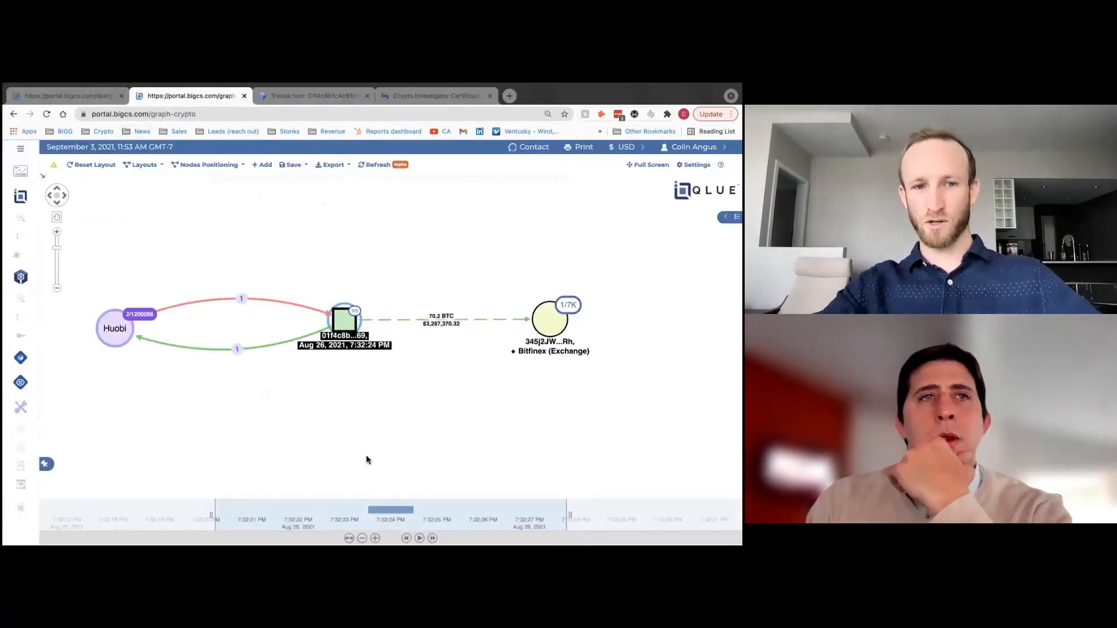
pyautogui.moveTo(122, 330); pyautogui.dragTo(118, 330)
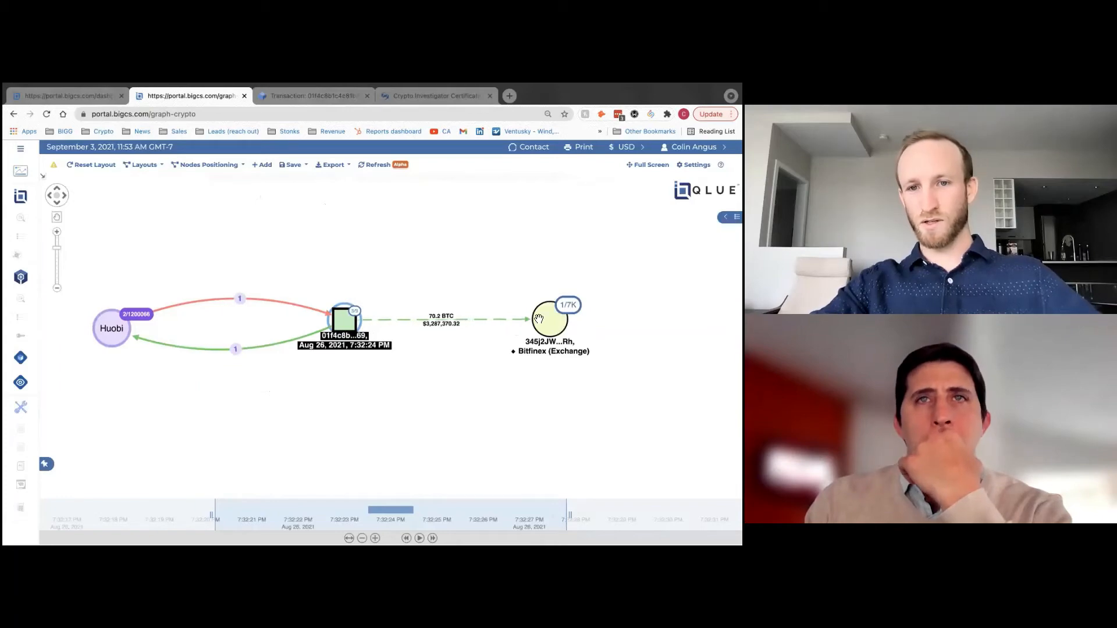
pyautogui.moveTo(540, 322); pyautogui.dragTo(544, 323)
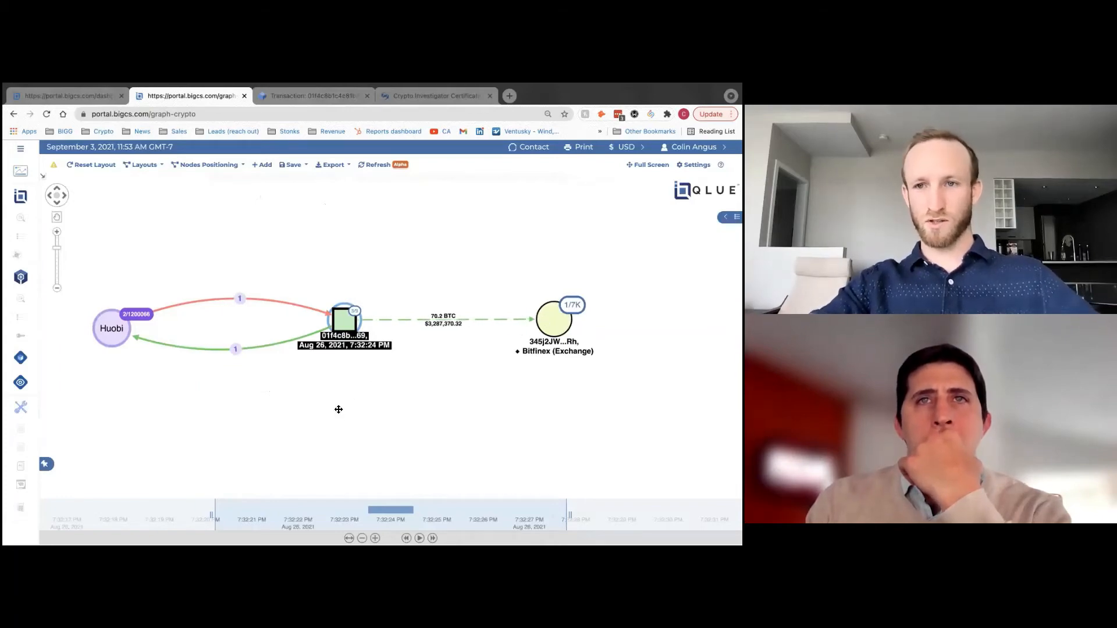
pyautogui.moveTo(338, 409); pyautogui.dragTo(354, 422)
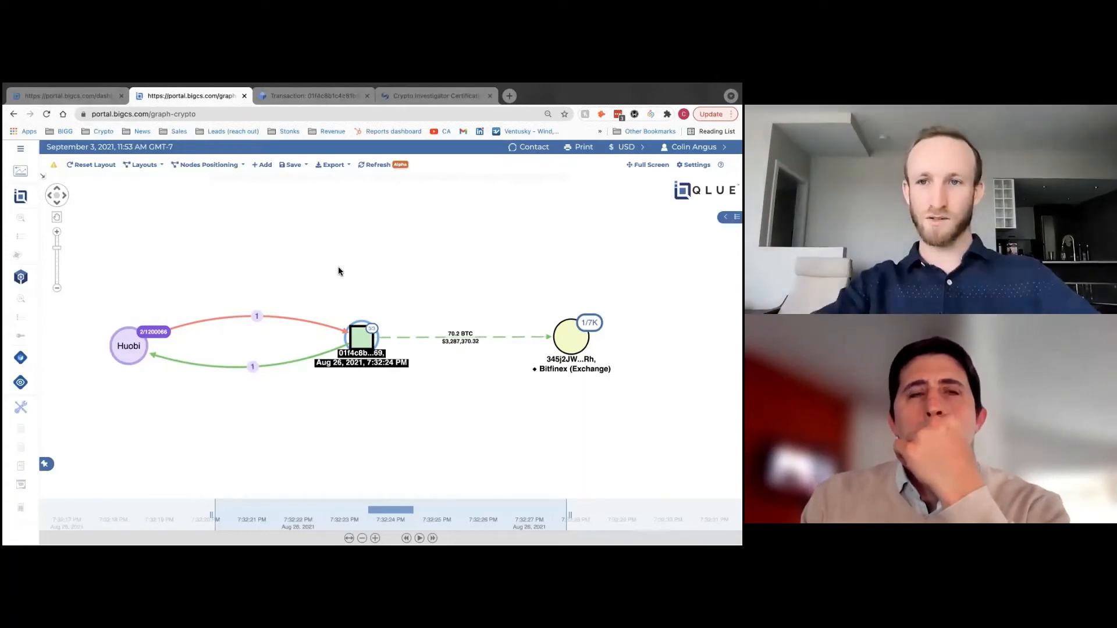
# - Deselect the transaction node, pan around the Huobi–Bitfinex graph, then go to the portal Dashboard
pyautogui.click(364, 429)
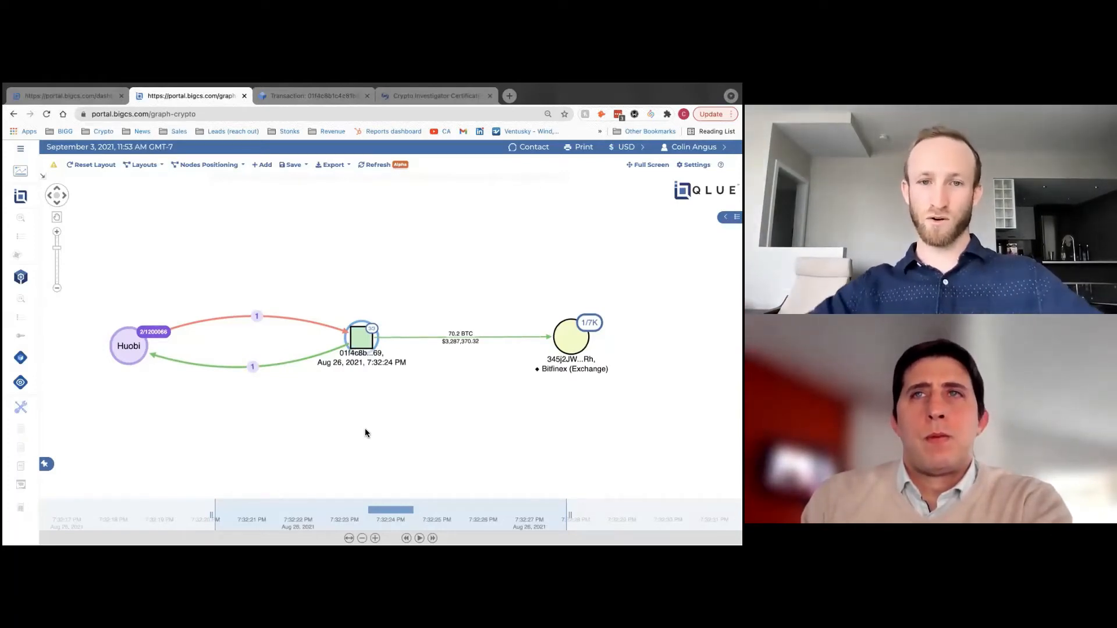
pyautogui.moveTo(365, 433); pyautogui.dragTo(365, 444)
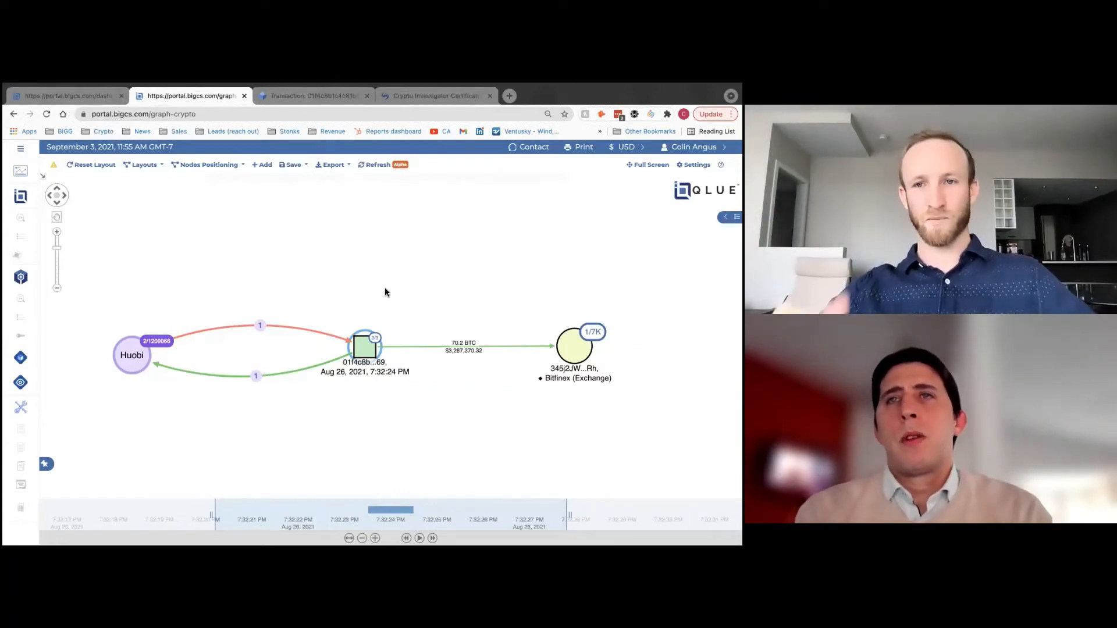
pyautogui.moveTo(384, 292); pyautogui.dragTo(378, 293)
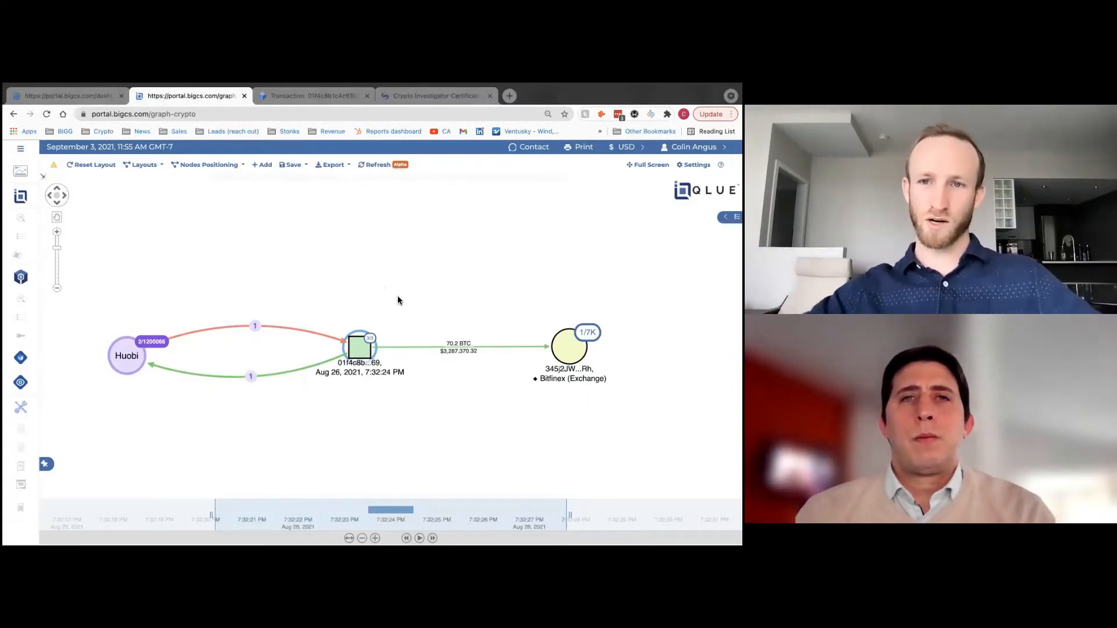
pyautogui.moveTo(391, 271); pyautogui.dragTo(391, 281)
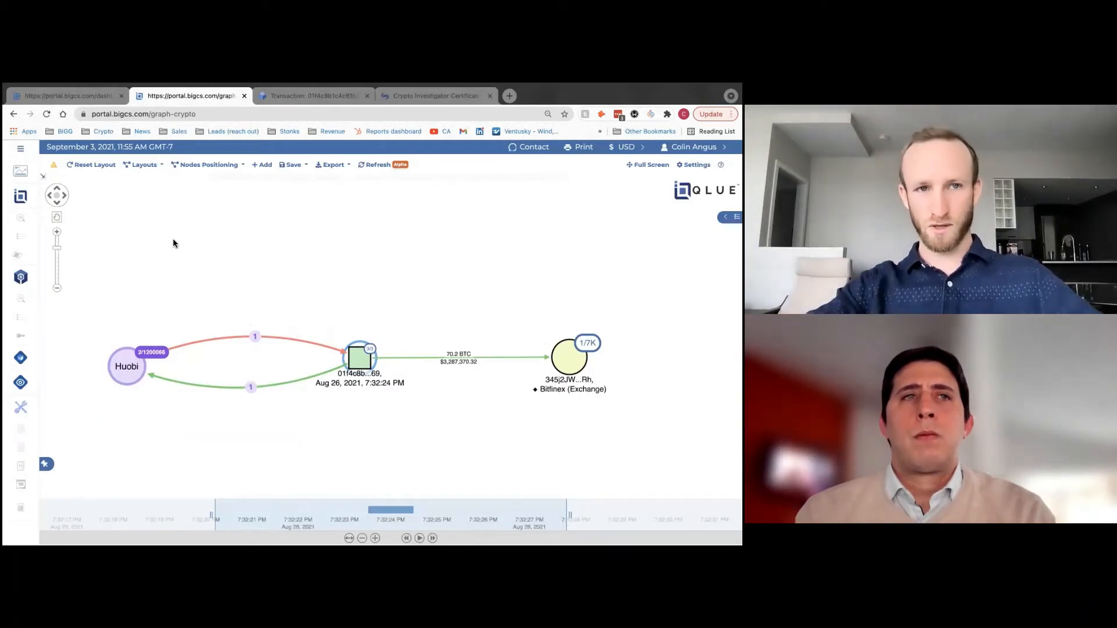
pyautogui.moveTo(232, 264); pyautogui.dragTo(238, 254)
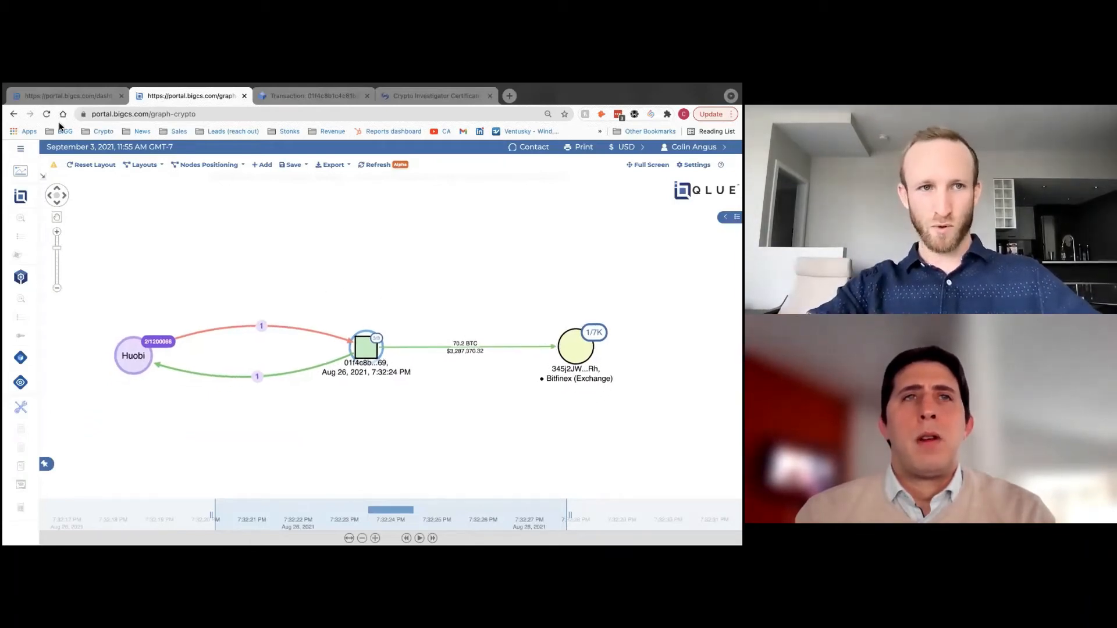
pyautogui.click(48, 98)
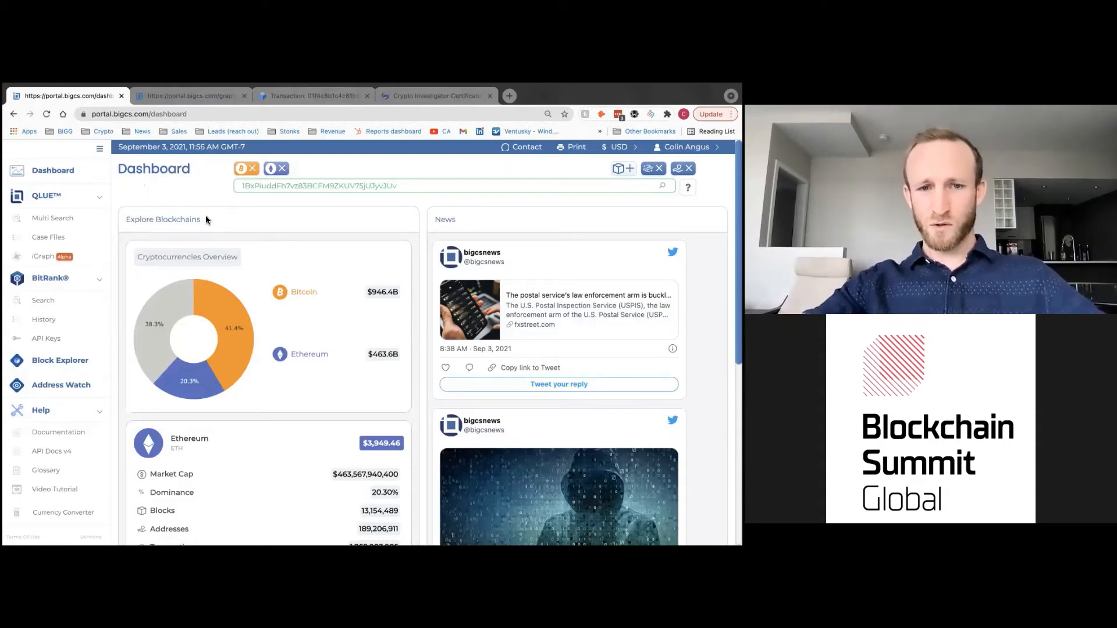
# - Browse the dashboard, collapse the Help links, and open the Bitcoin Block Explorer from the sidebar
pyautogui.scroll(-1, 337, 253)
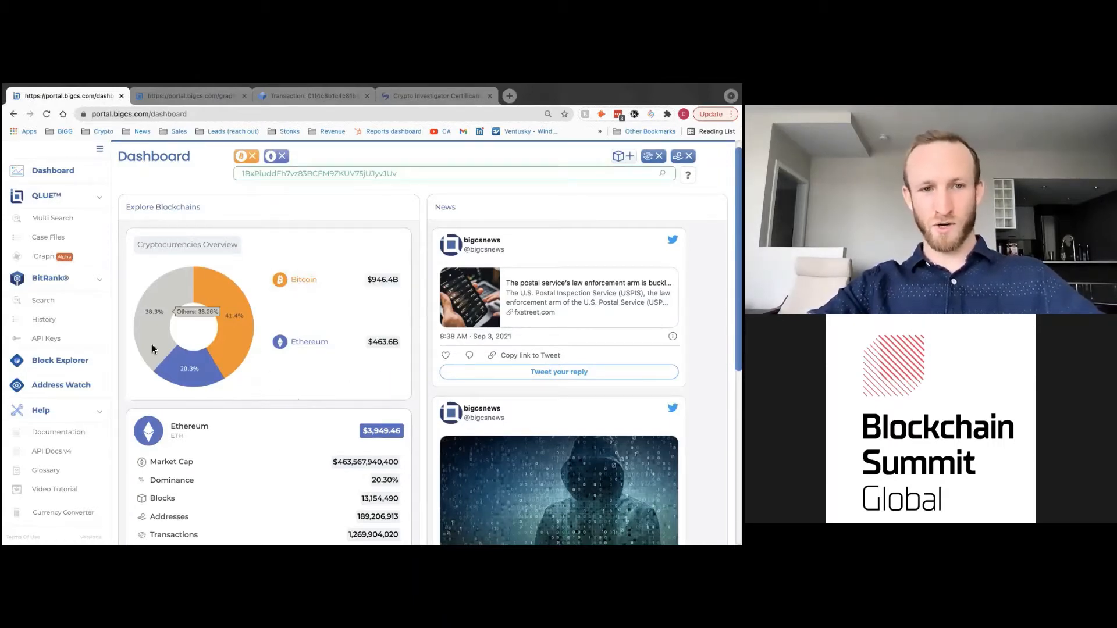
pyautogui.moveTo(209, 297)
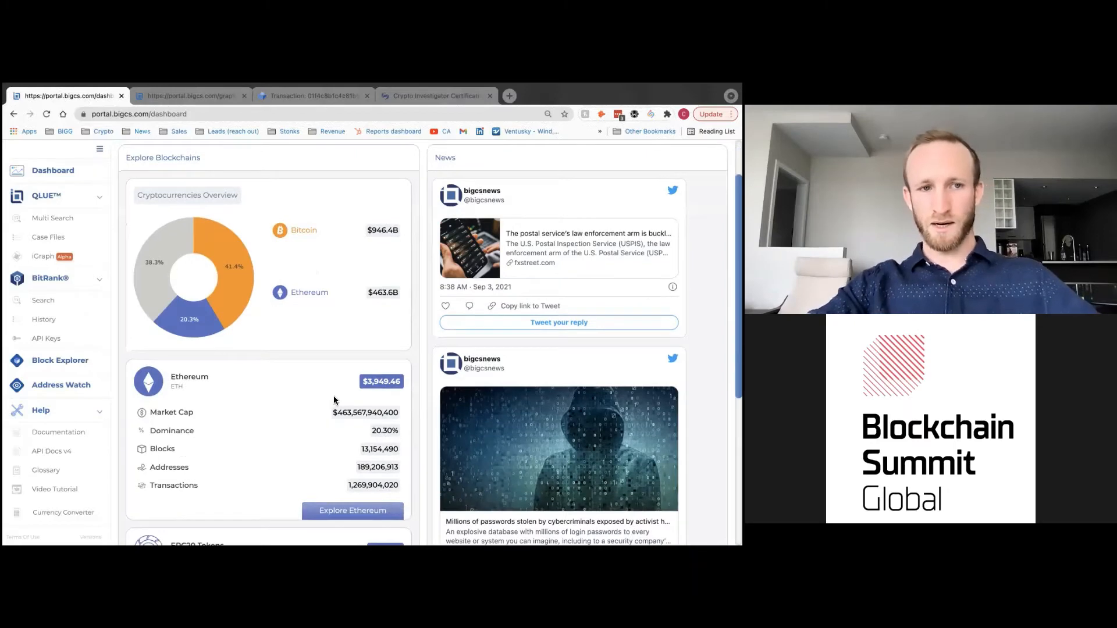
pyautogui.scroll(2, 334, 399)
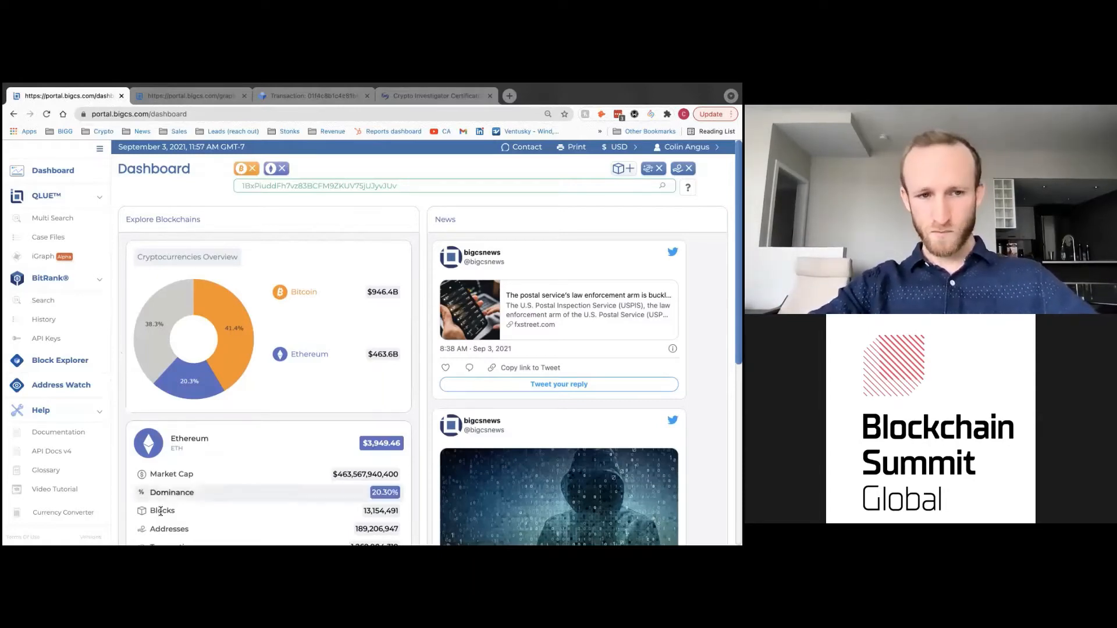
pyautogui.click(95, 412)
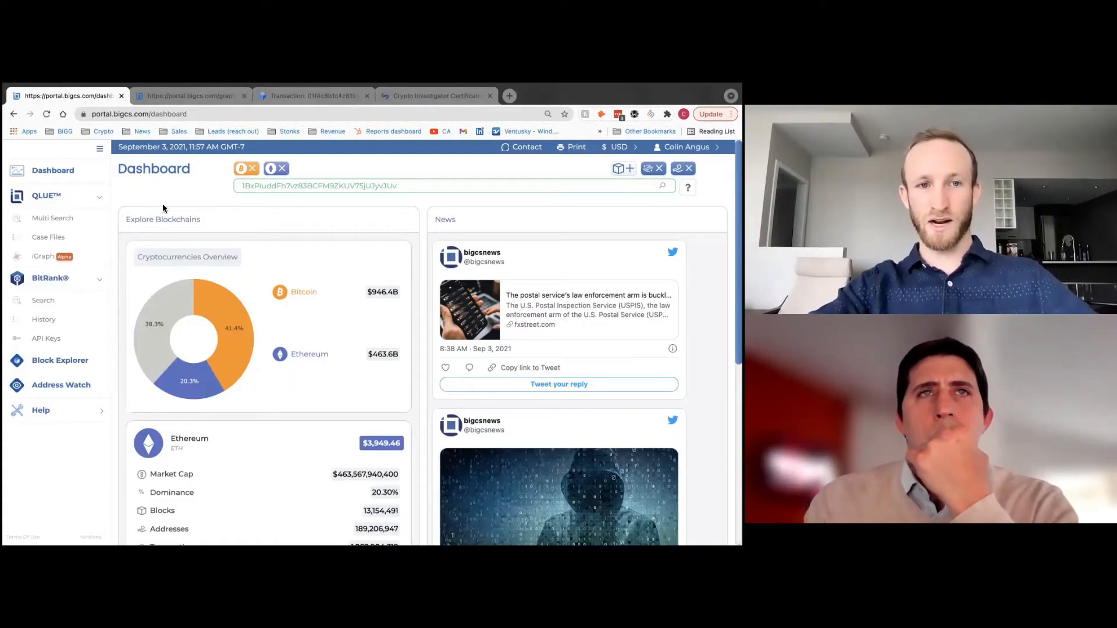
pyautogui.moveTo(402, 186); pyautogui.dragTo(239, 184)
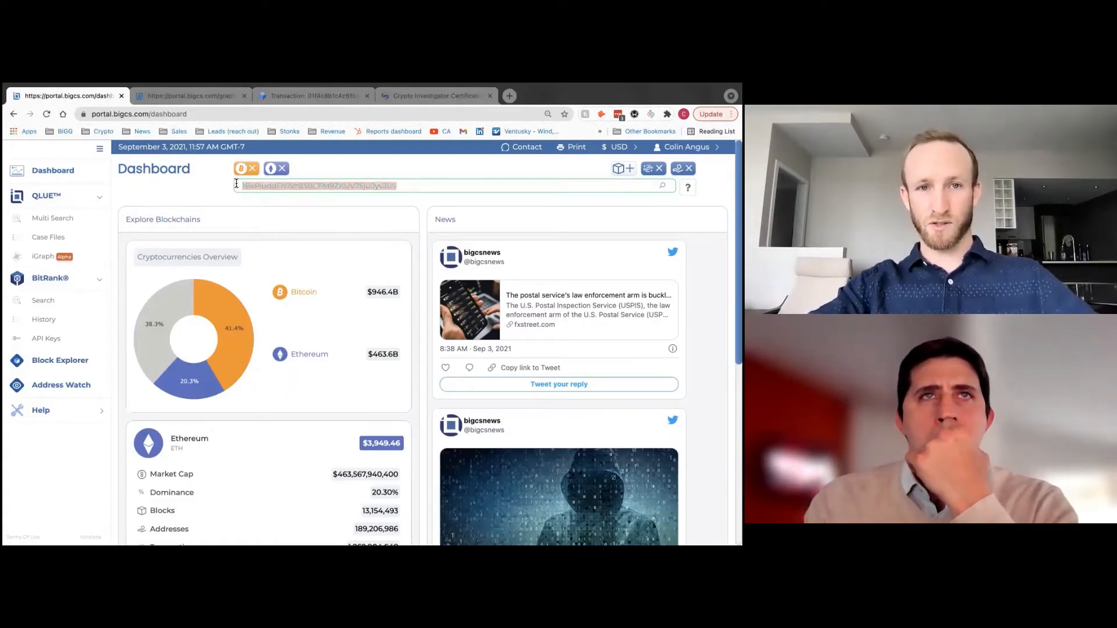
pyautogui.click(187, 194)
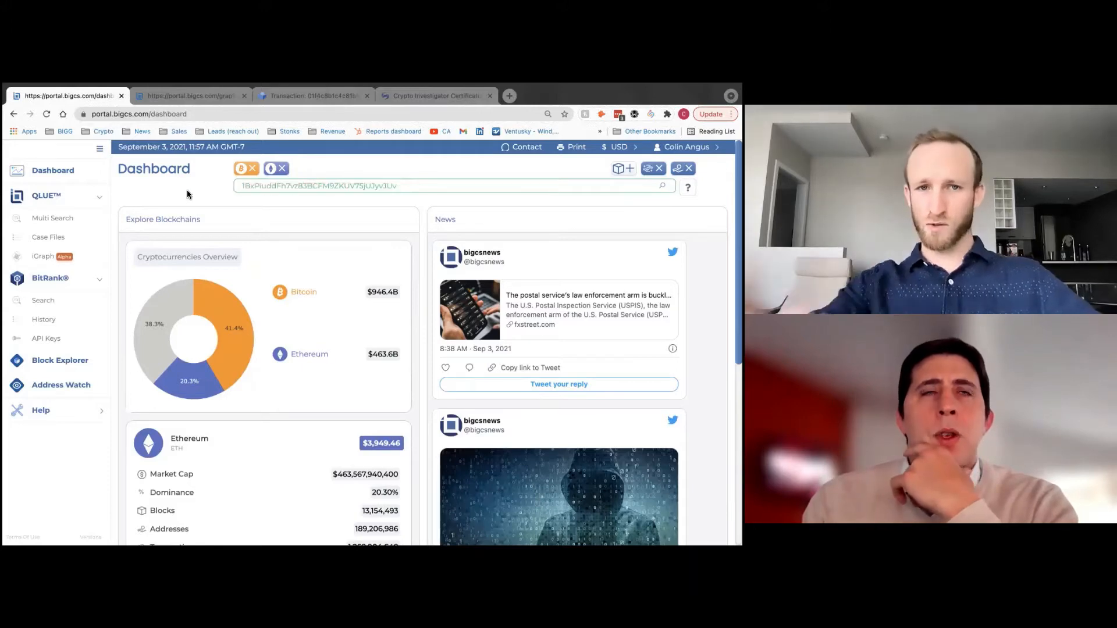
pyautogui.click(69, 361)
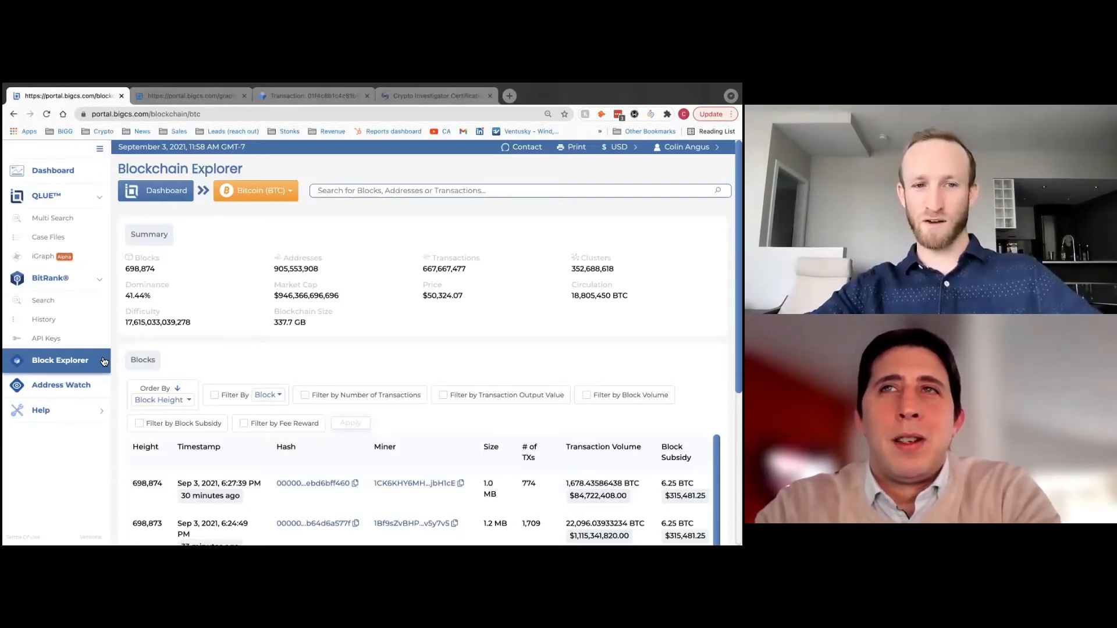
pyautogui.scroll(-1, 204, 331)
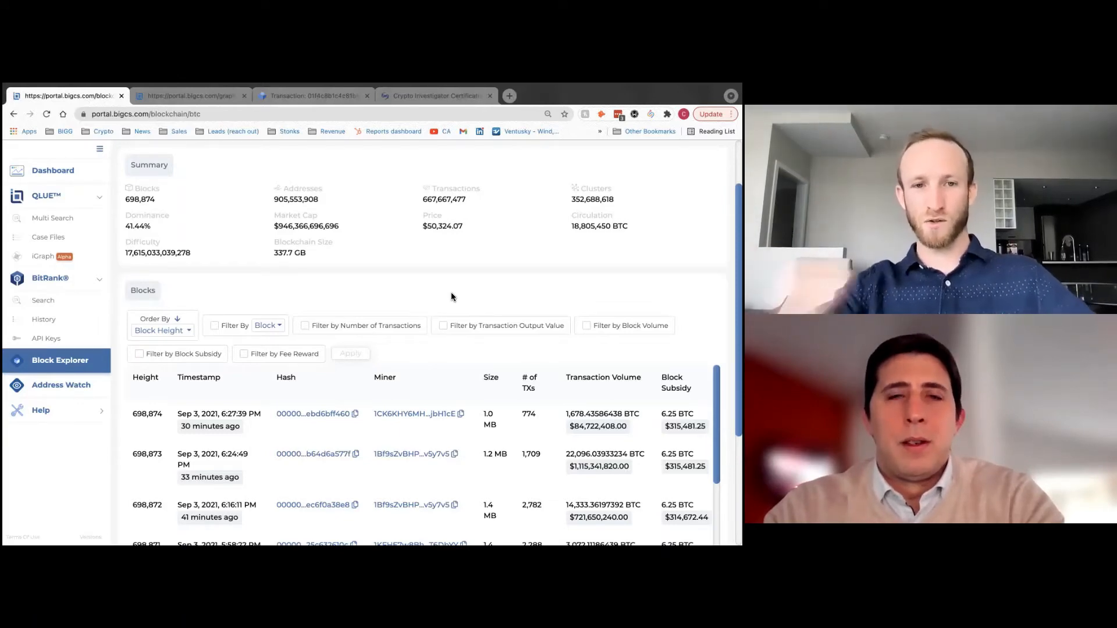
pyautogui.scroll(1, 383, 280)
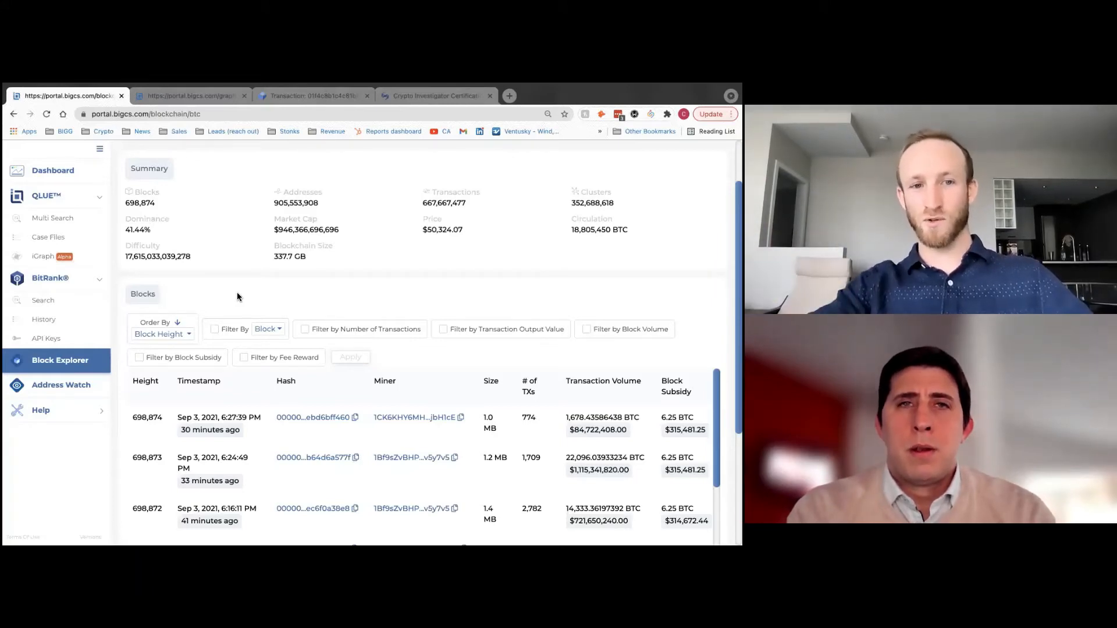
pyautogui.scroll(-1, 227, 297)
# - Turn on block filtering by Time with a Between range
pyautogui.click(215, 299)
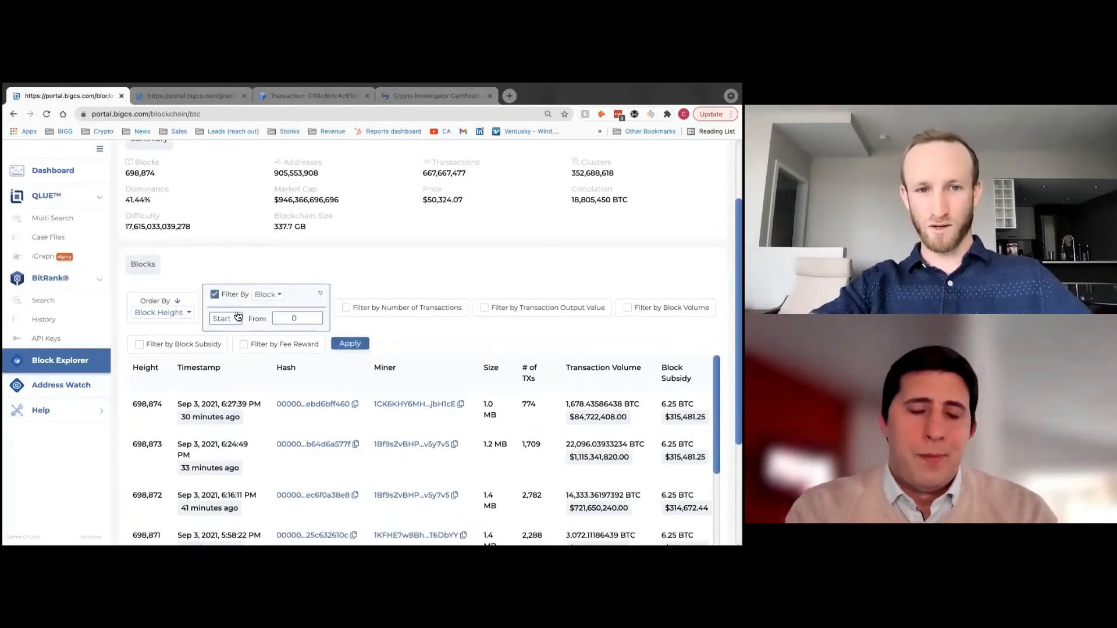
pyautogui.click(237, 315)
pyautogui.click(274, 294)
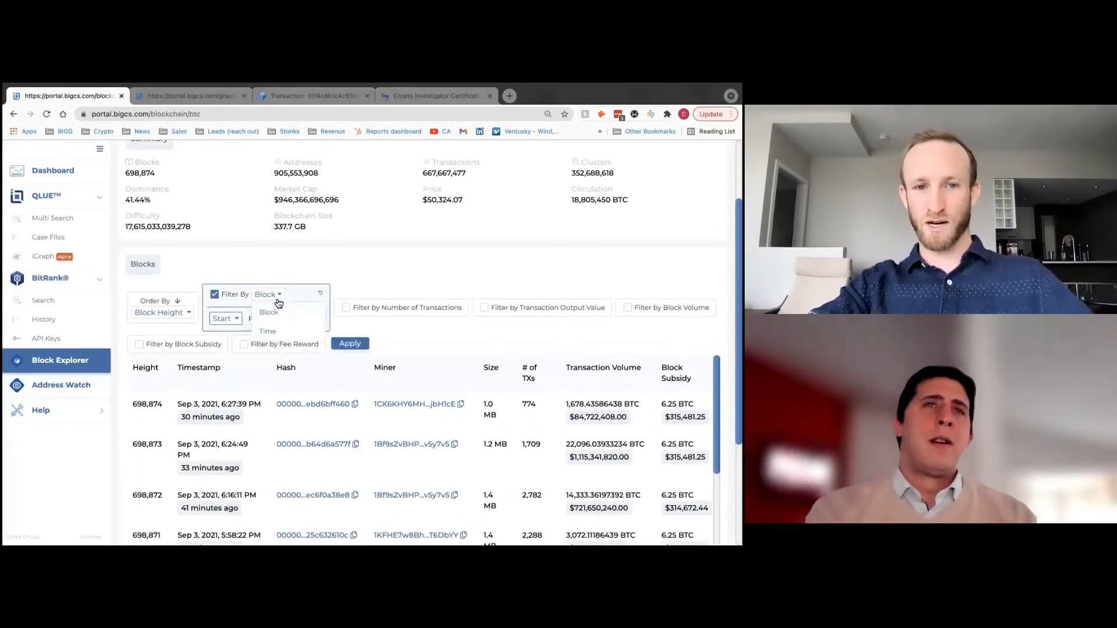
pyautogui.click(267, 331)
pyautogui.click(225, 319)
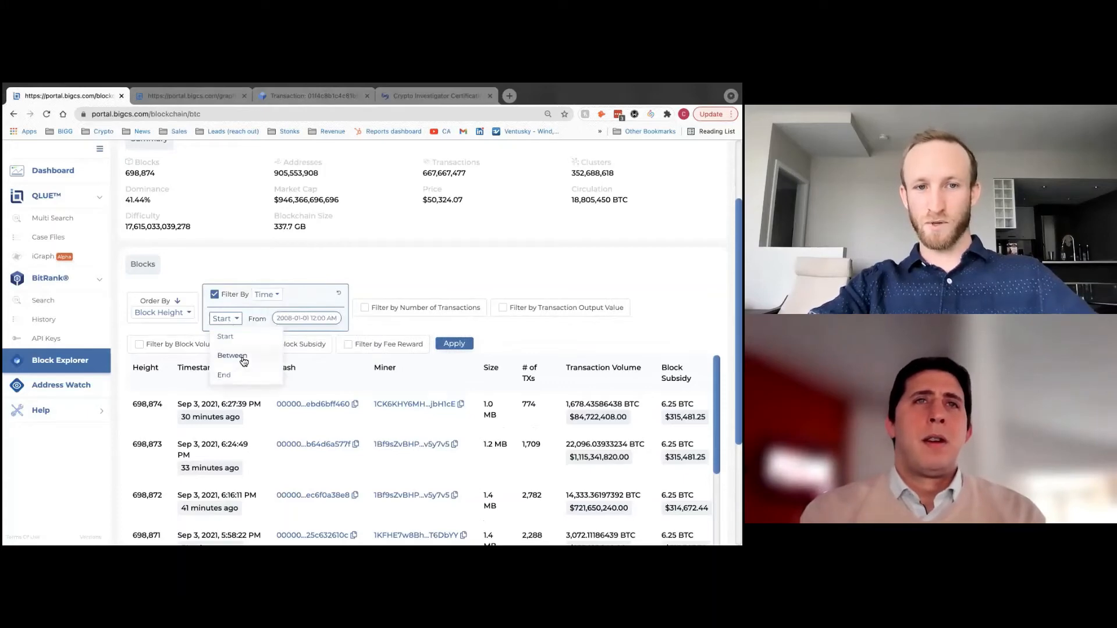
pyautogui.click(244, 362)
pyautogui.click(323, 319)
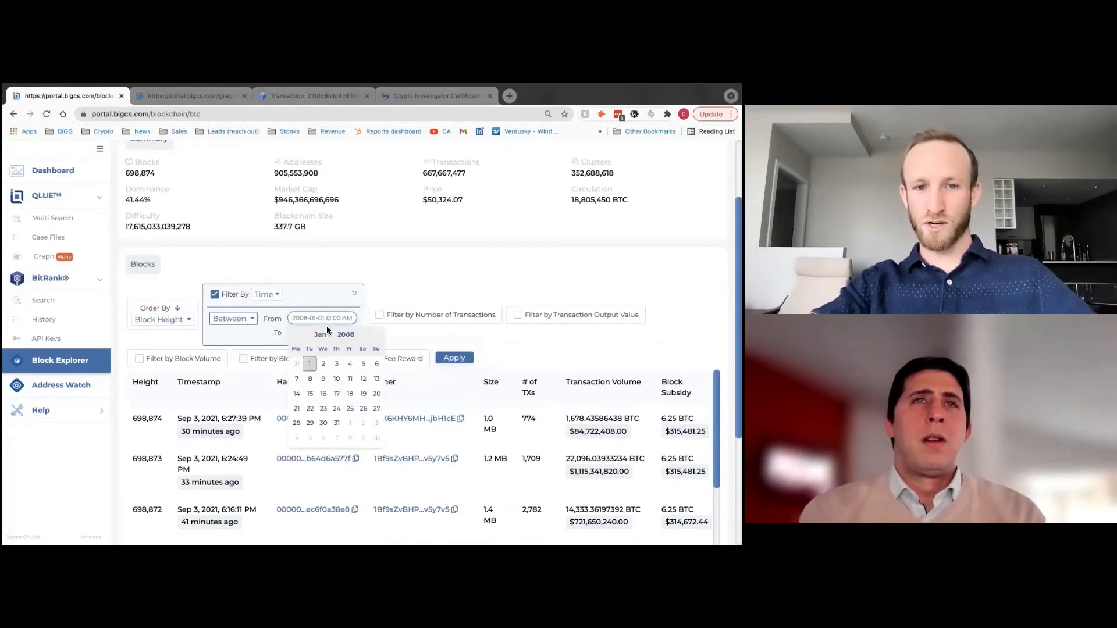
pyautogui.click(324, 334)
pyautogui.click(327, 378)
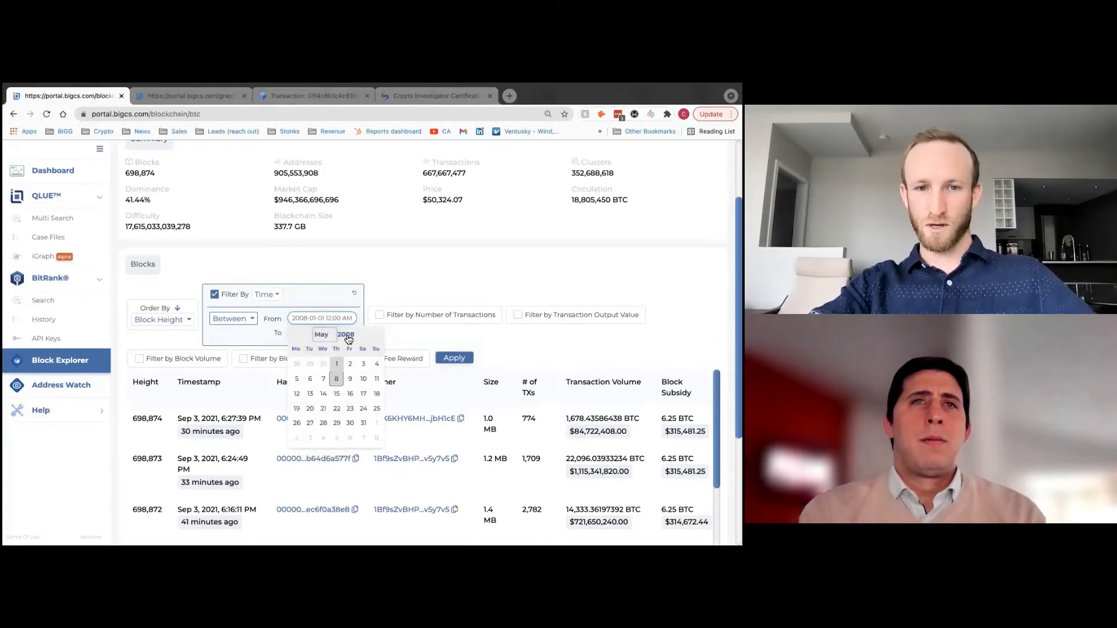
pyautogui.click(316, 321)
pyautogui.click(337, 325)
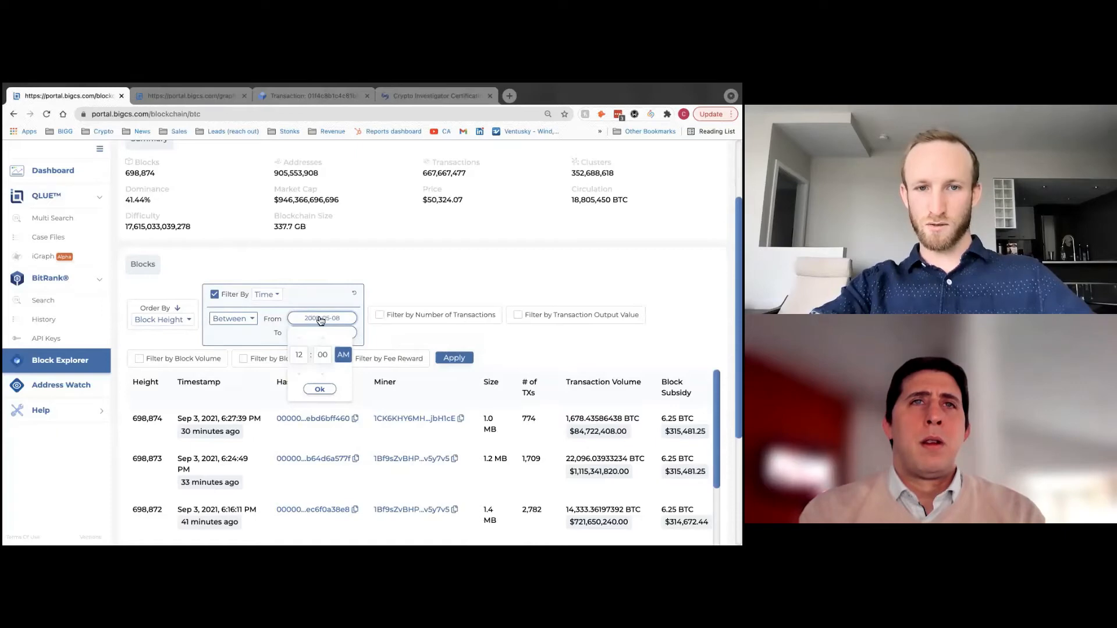
pyautogui.click(246, 324)
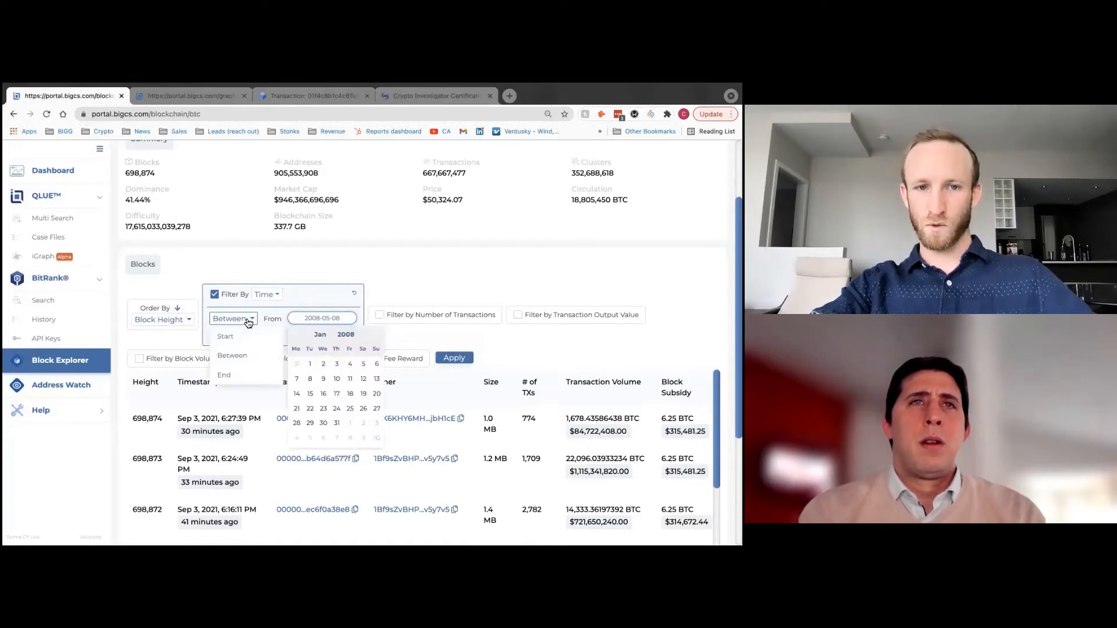
pyautogui.click(303, 323)
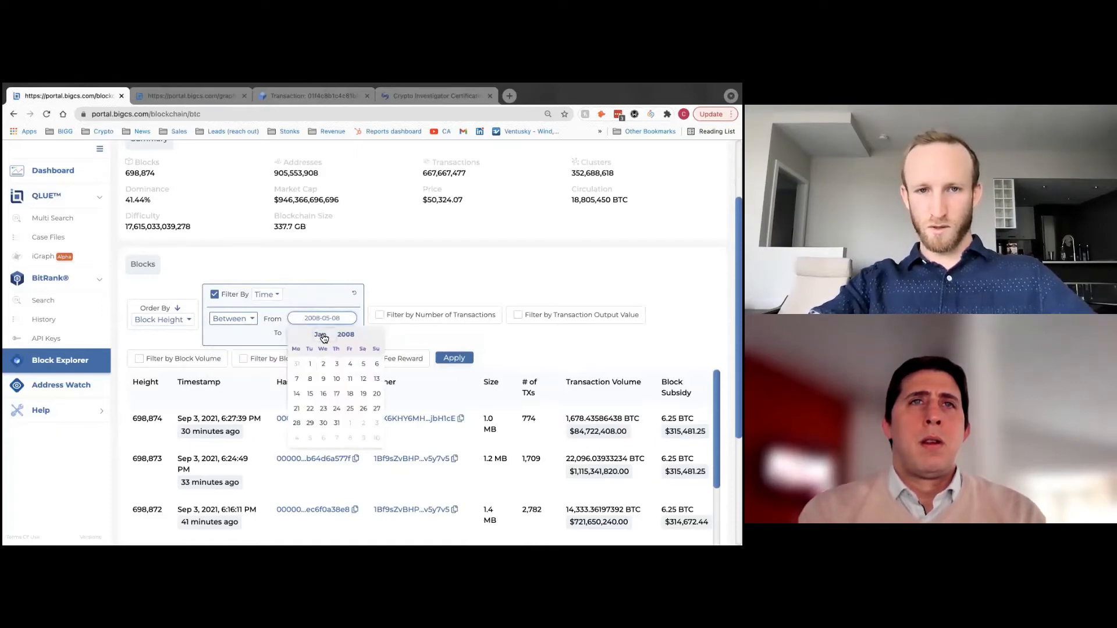
pyautogui.click(330, 338)
pyautogui.click(326, 378)
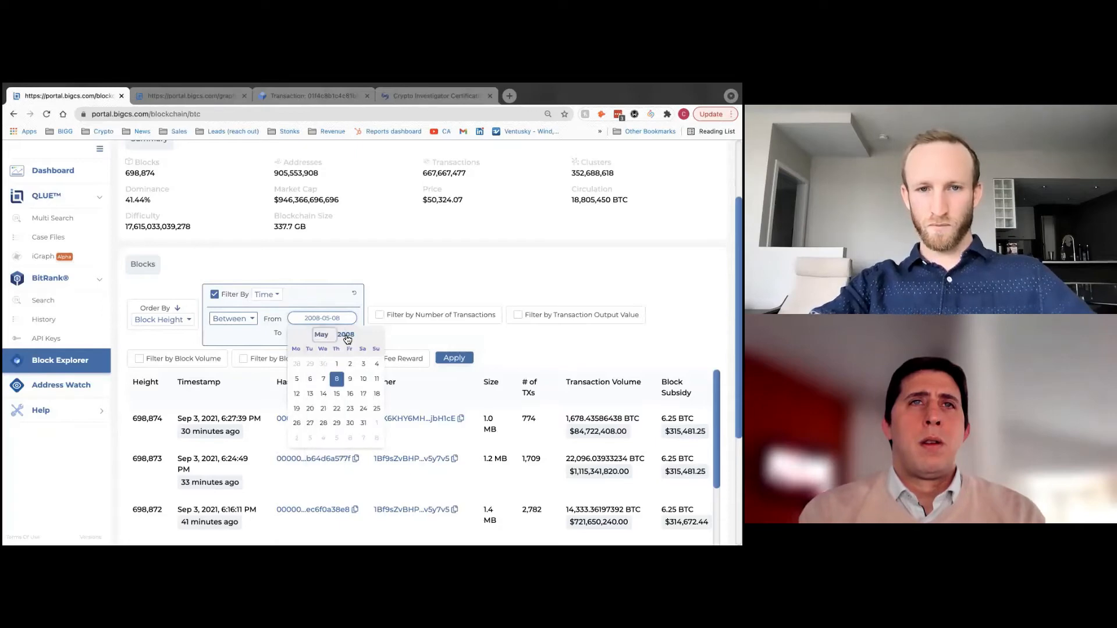
pyautogui.click(347, 339)
pyautogui.click(347, 394)
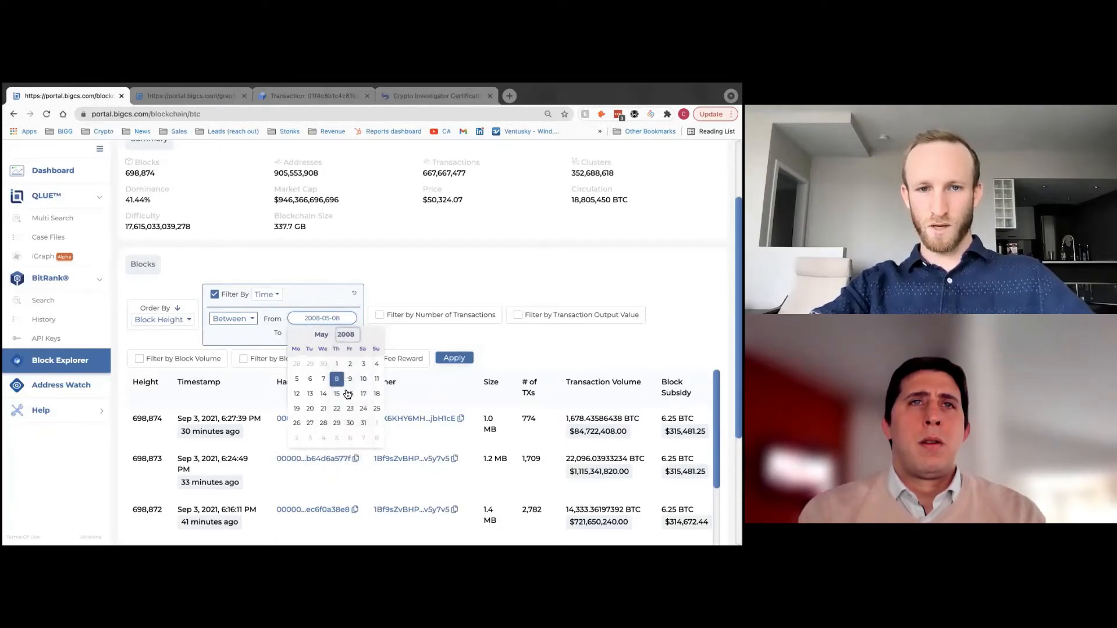
pyautogui.click(363, 379)
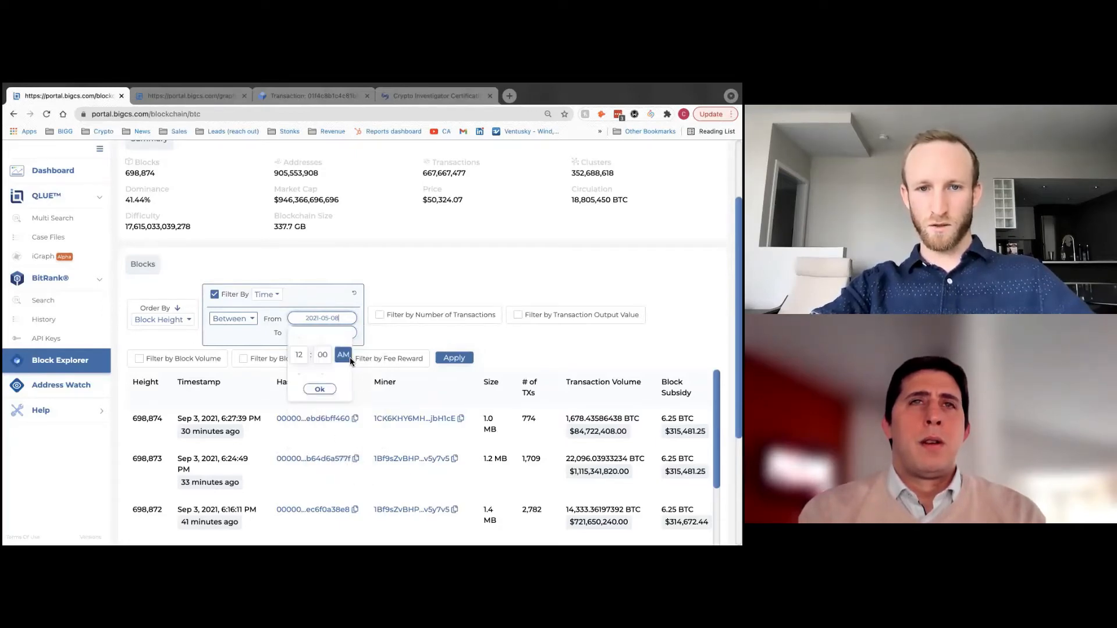
pyautogui.click(320, 388)
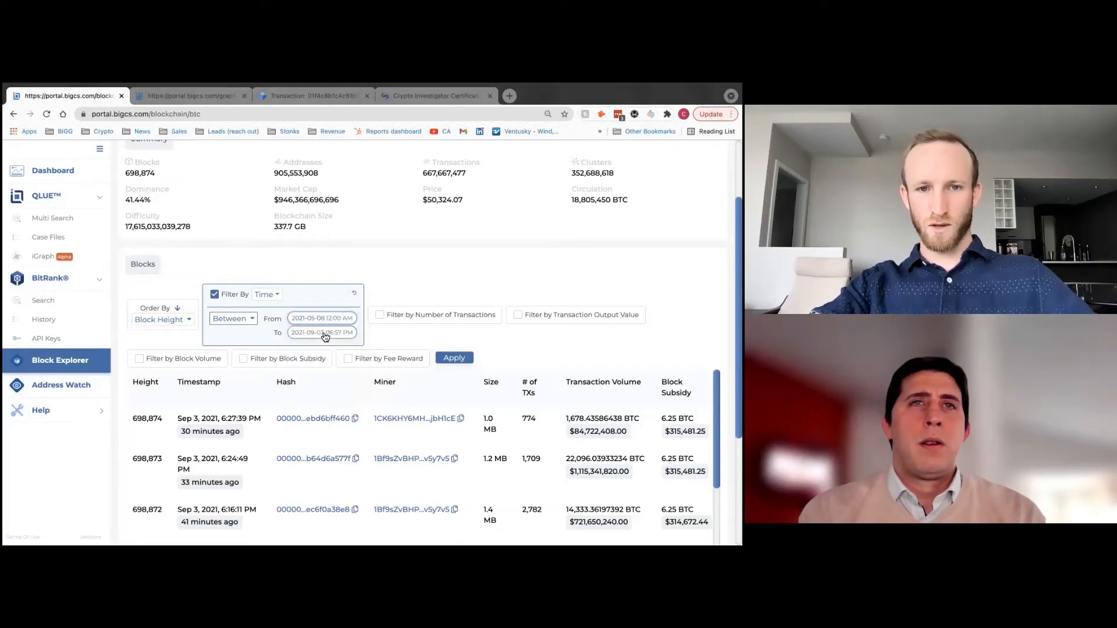
pyautogui.click(325, 337)
pyautogui.click(326, 349)
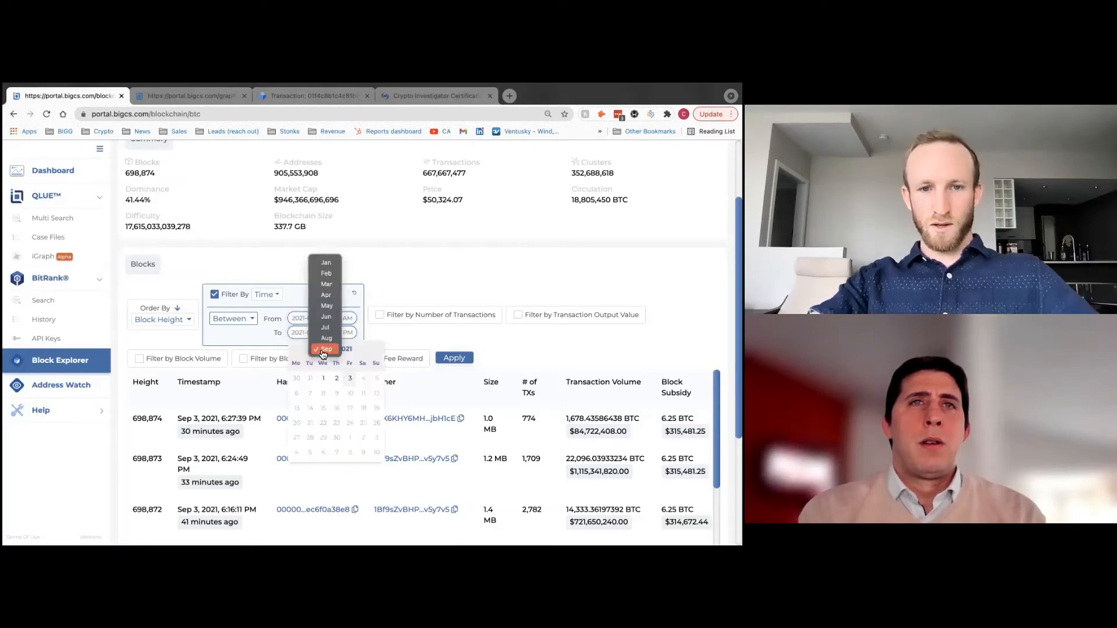
pyautogui.click(330, 306)
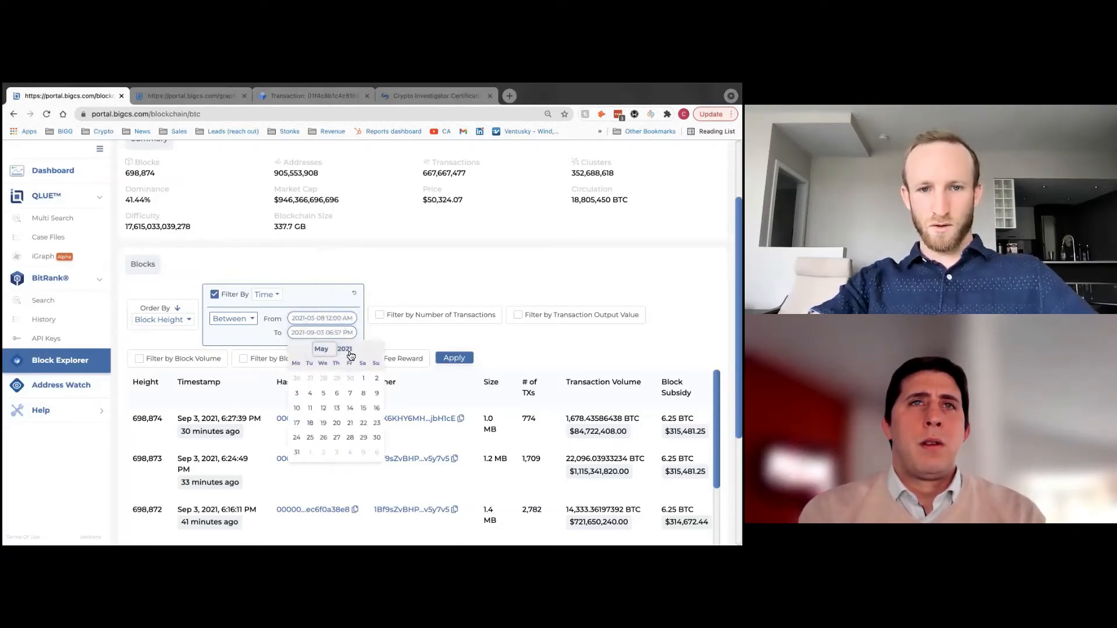
pyautogui.click(362, 393)
pyautogui.click(300, 356)
pyautogui.click(300, 356)
pyautogui.click(301, 356)
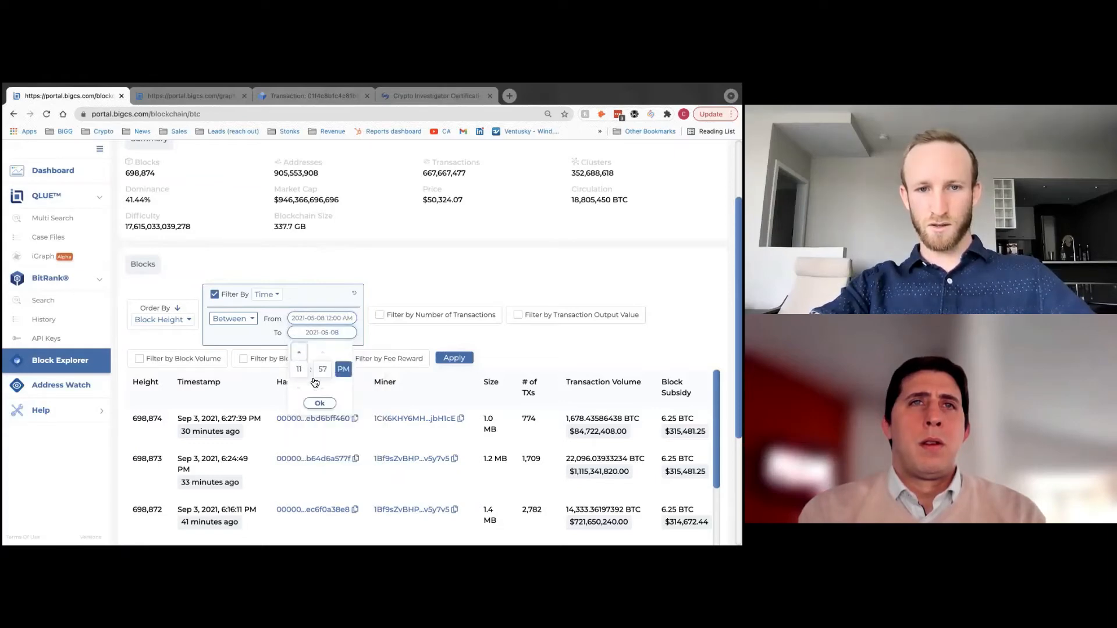
pyautogui.click(322, 403)
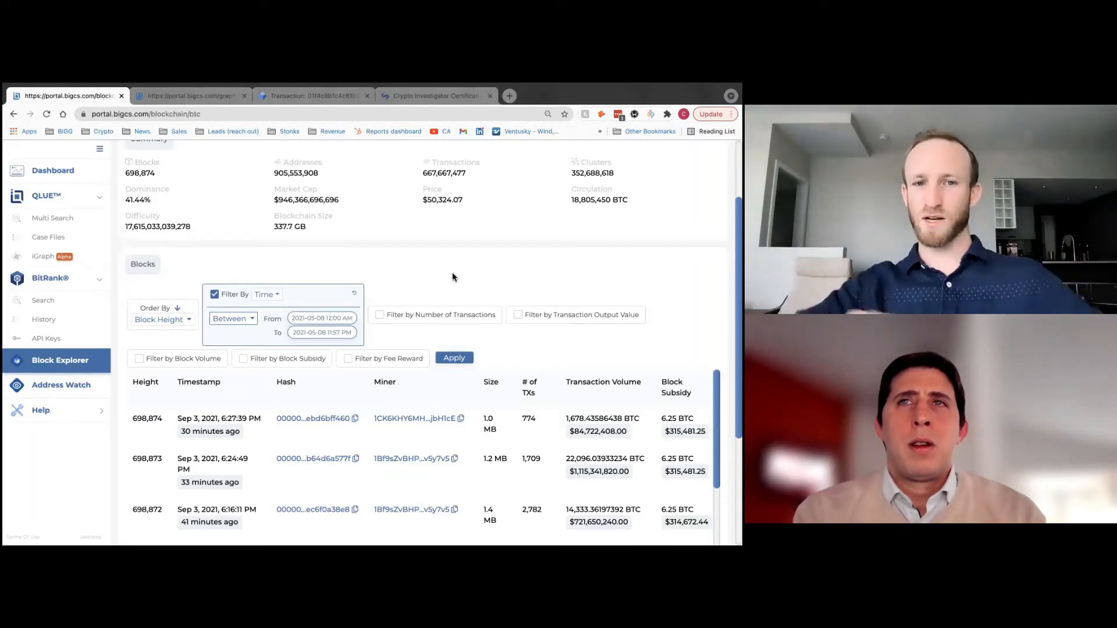
# - Add a Transaction Output Value filter between 75 and 75.1 BTC and apply the filters
pyautogui.click(517, 315)
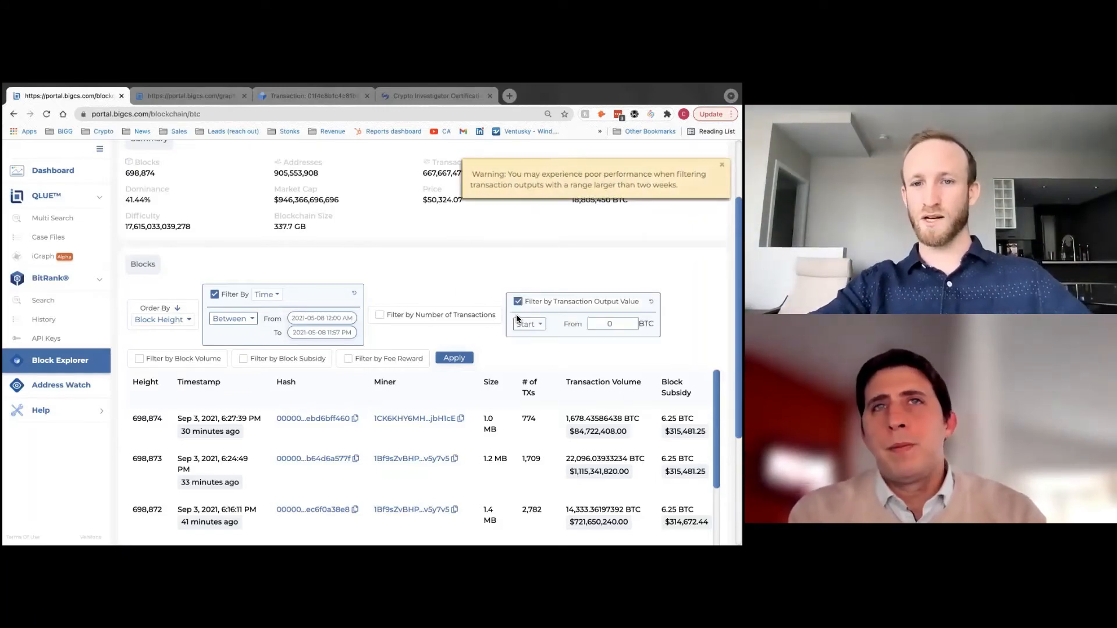
pyautogui.click(529, 324)
pyautogui.click(536, 361)
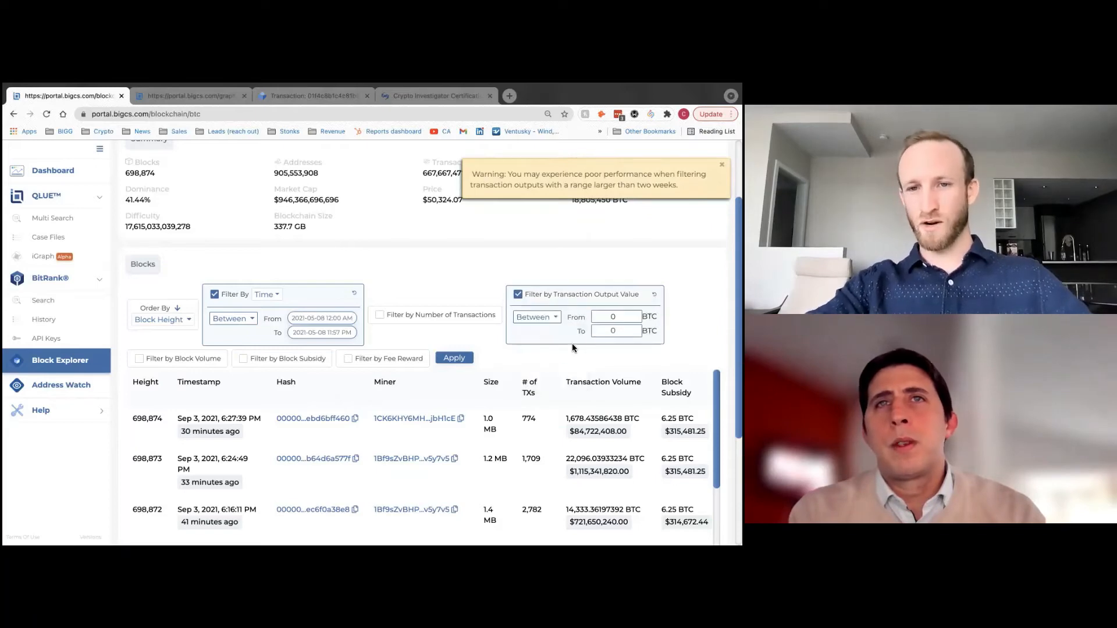
pyautogui.click(619, 318)
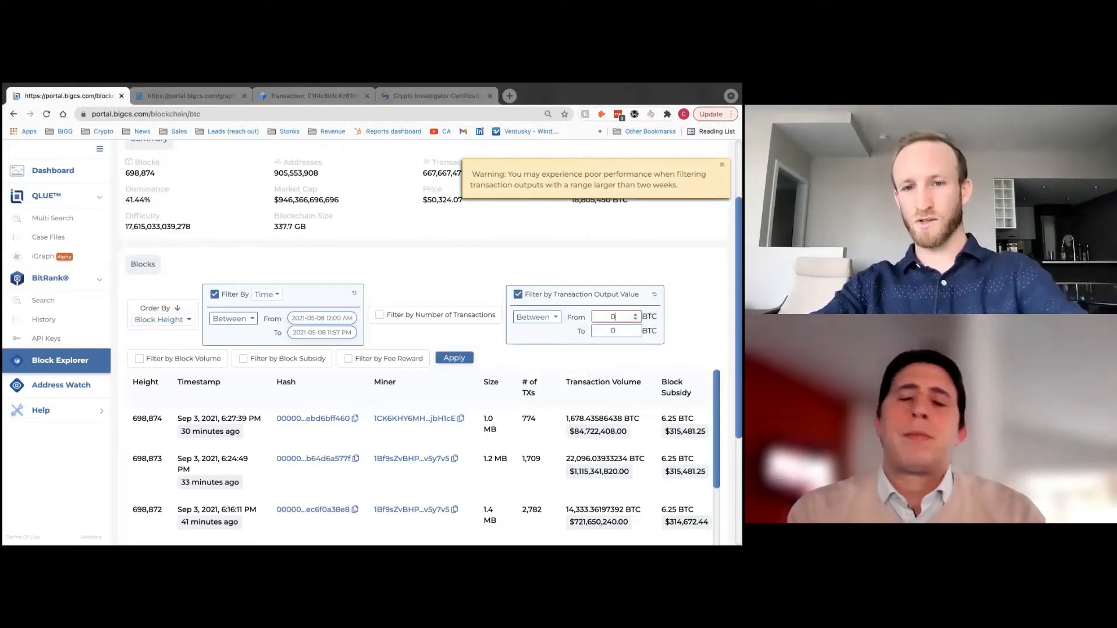
pyautogui.press('BackSpace')
pyautogui.write('7')
pyautogui.click(622, 329)
pyautogui.write('75')
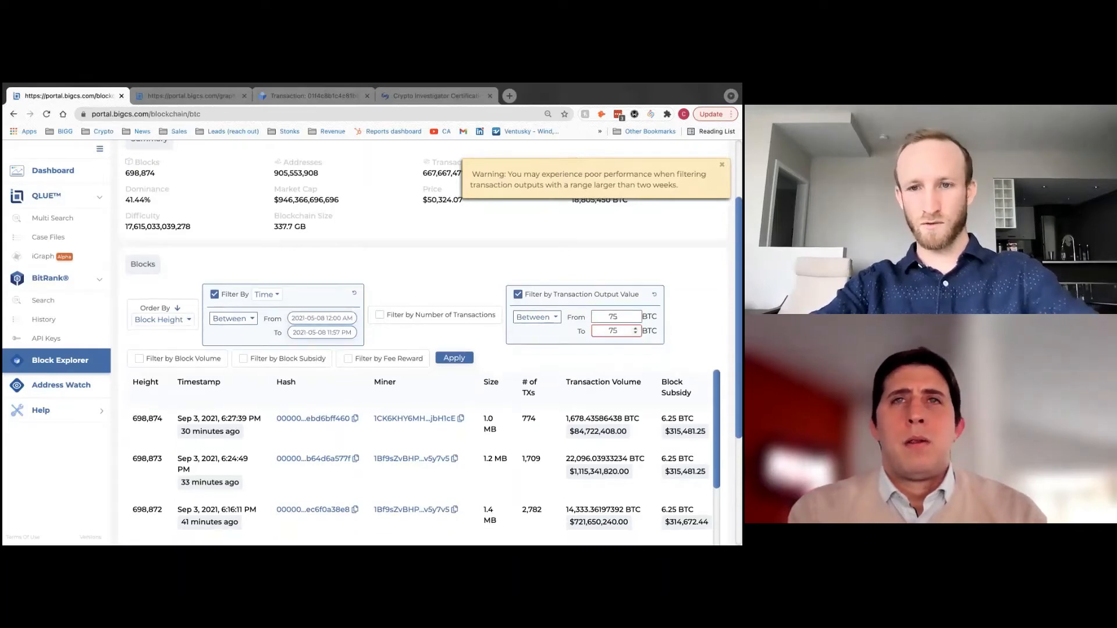
pyautogui.click(603, 233)
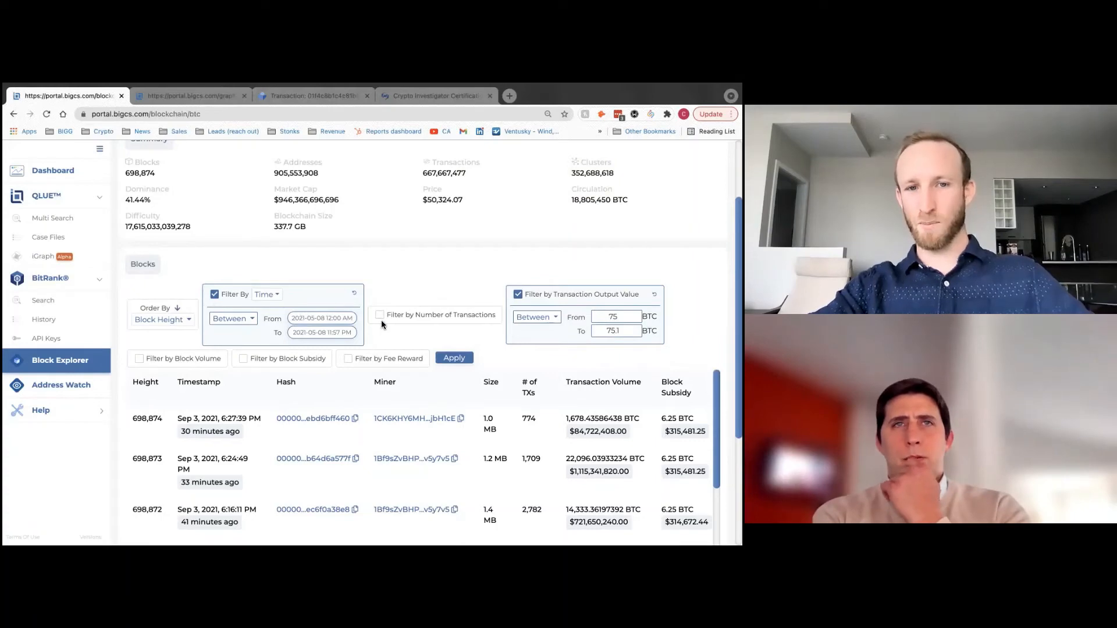
pyautogui.click(452, 358)
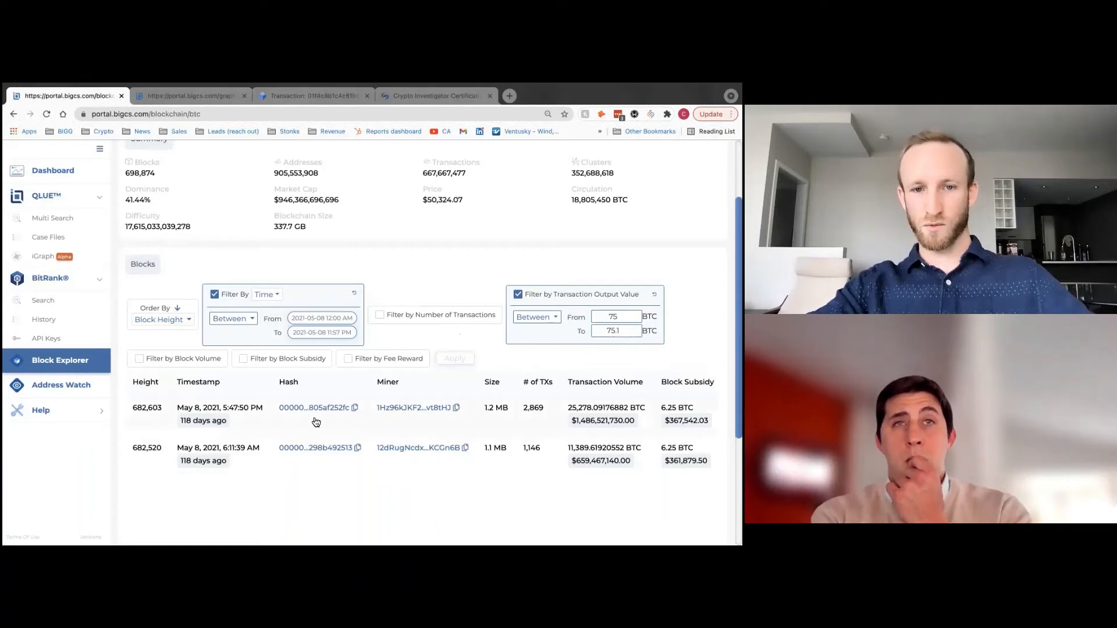
# - Open block 682,603 and look over its details
pyautogui.click(298, 420)
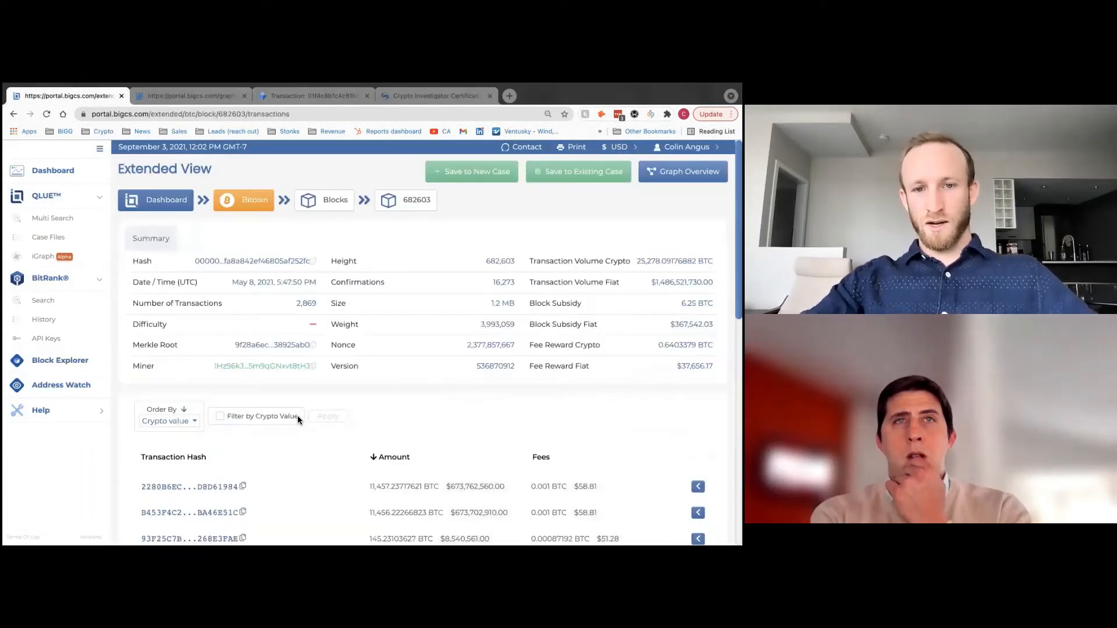
pyautogui.scroll(-2, 421, 378)
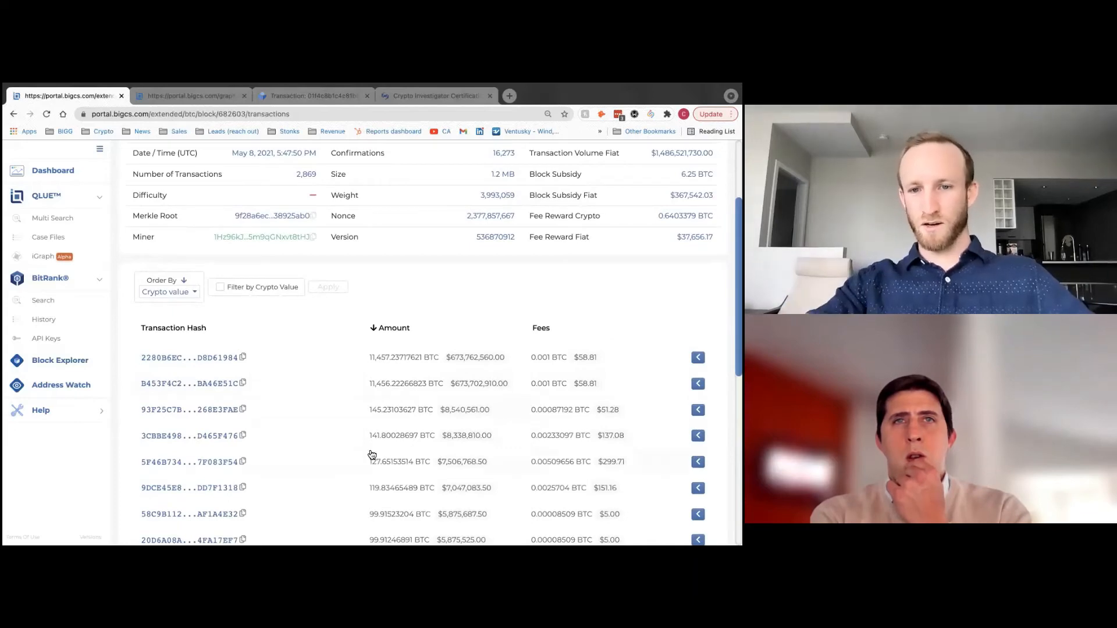
pyautogui.scroll(-10, 373, 454)
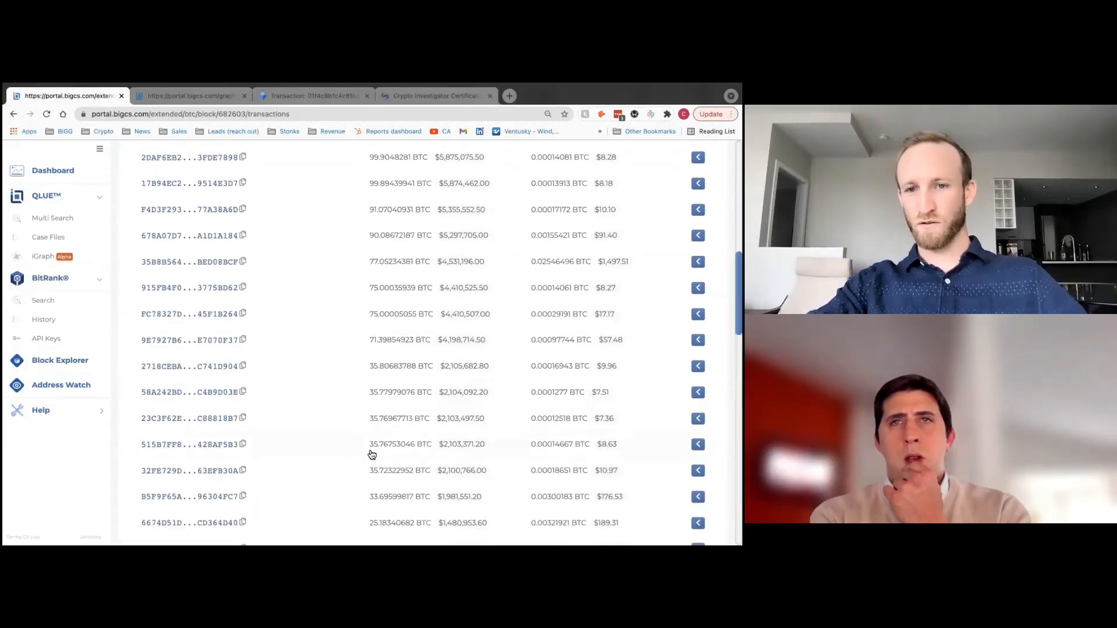
pyautogui.scroll(15, 370, 451)
# - Filter the block's transactions by crypto value between 75 and 75.1 BTC
pyautogui.click(220, 417)
pyautogui.scroll(-1, 374, 400)
pyautogui.click(239, 368)
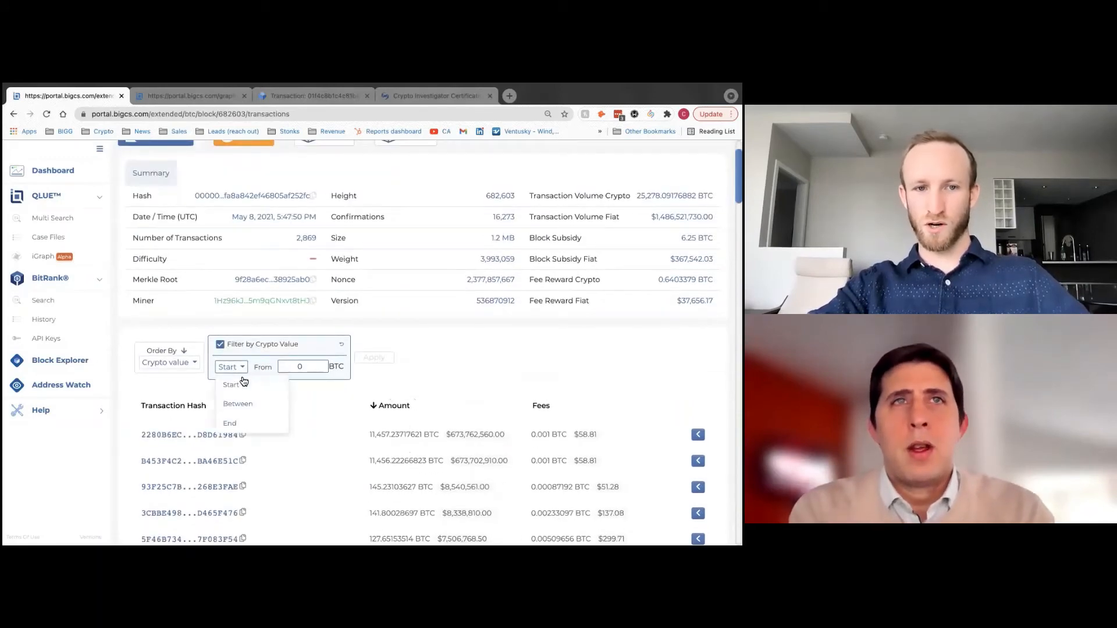
pyautogui.click(239, 403)
pyautogui.click(315, 366)
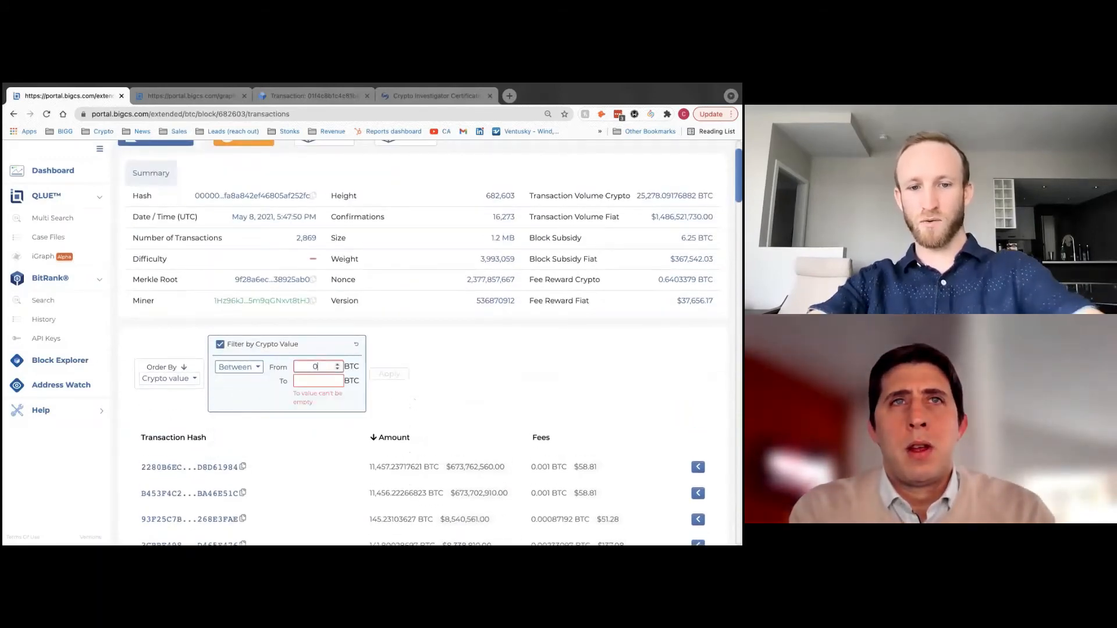
pyautogui.press('BackSpace')
pyautogui.write('75')
pyautogui.press('Tab')
pyautogui.write('75.1')
pyautogui.click(391, 365)
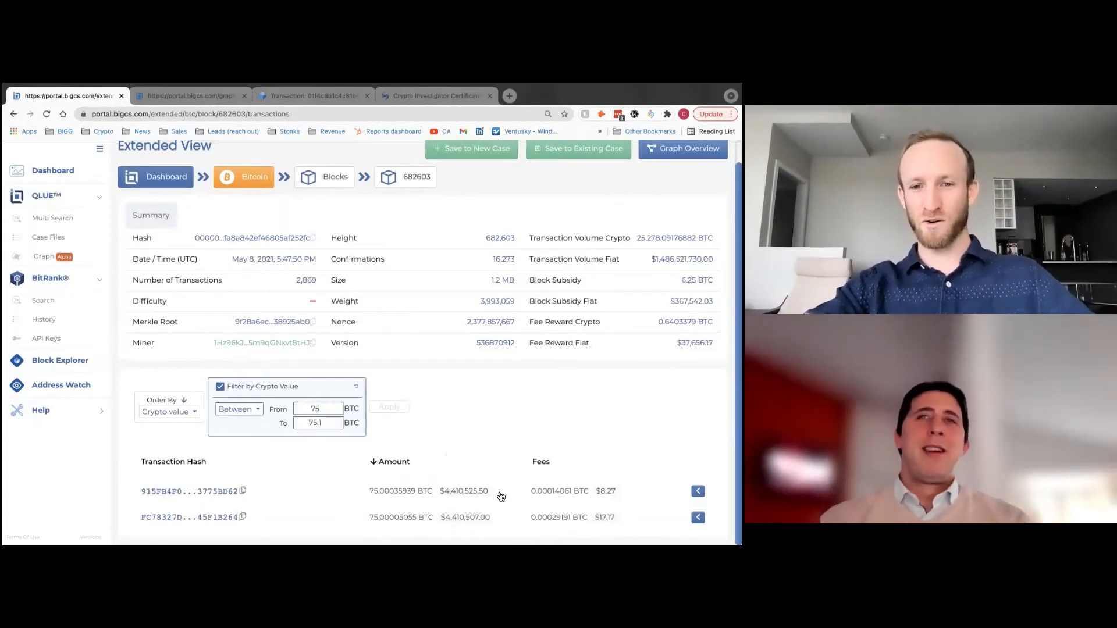
# - Expand the 75.00035939 BTC transaction and review its inputs and outputs
pyautogui.click(697, 491)
pyautogui.scroll(-3, 553, 393)
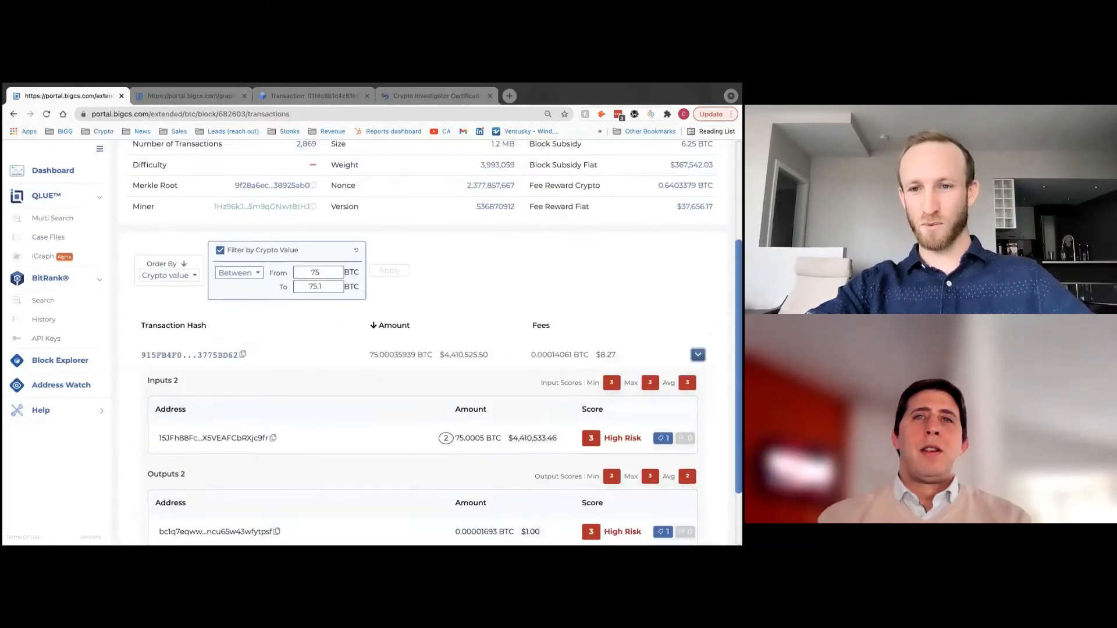
pyautogui.scroll(-1, 522, 459)
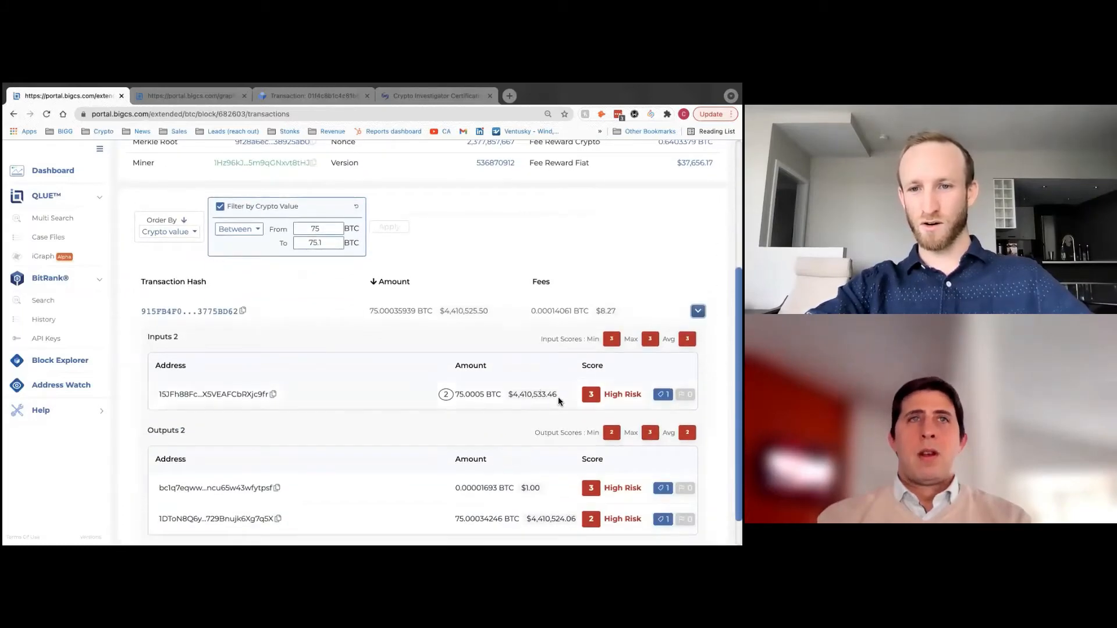
pyautogui.moveTo(662, 395)
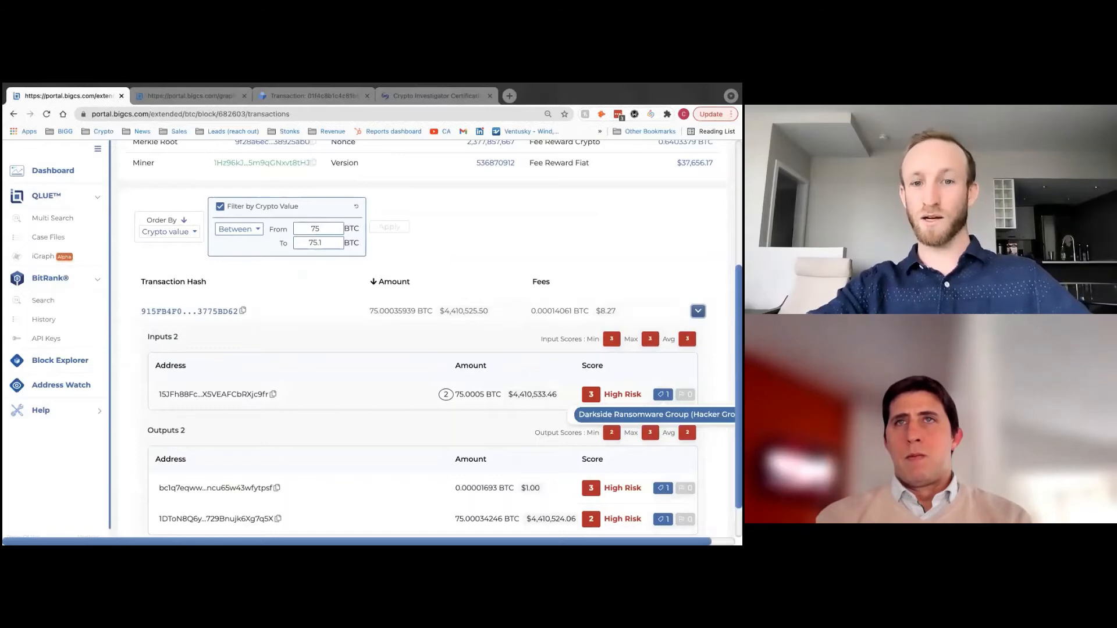
pyautogui.scroll(-1, 431, 426)
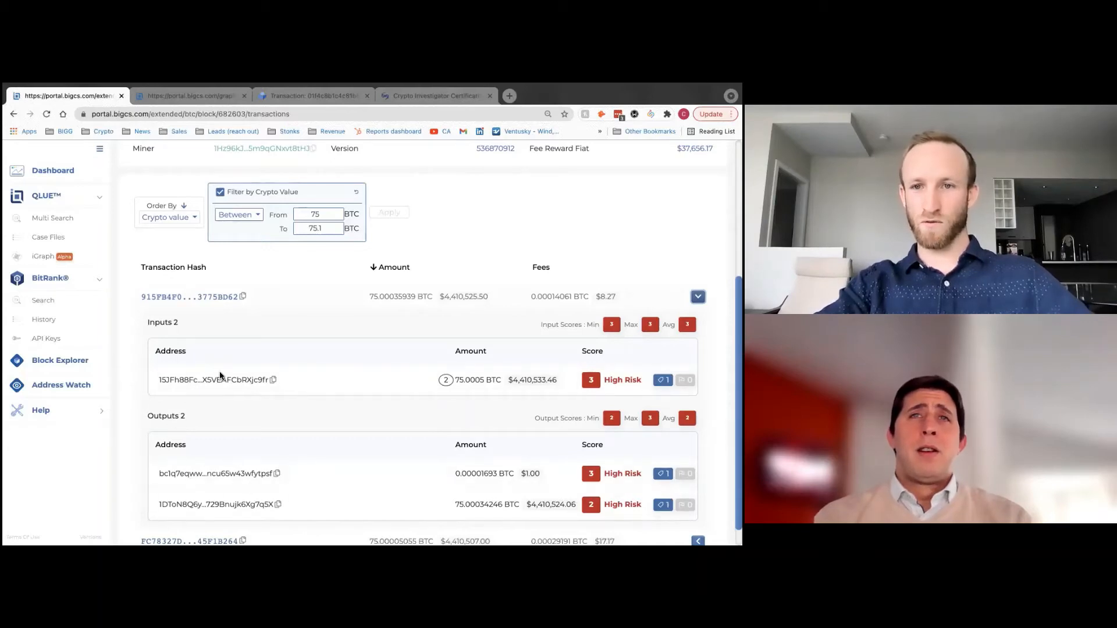
pyautogui.scroll(-1, 315, 404)
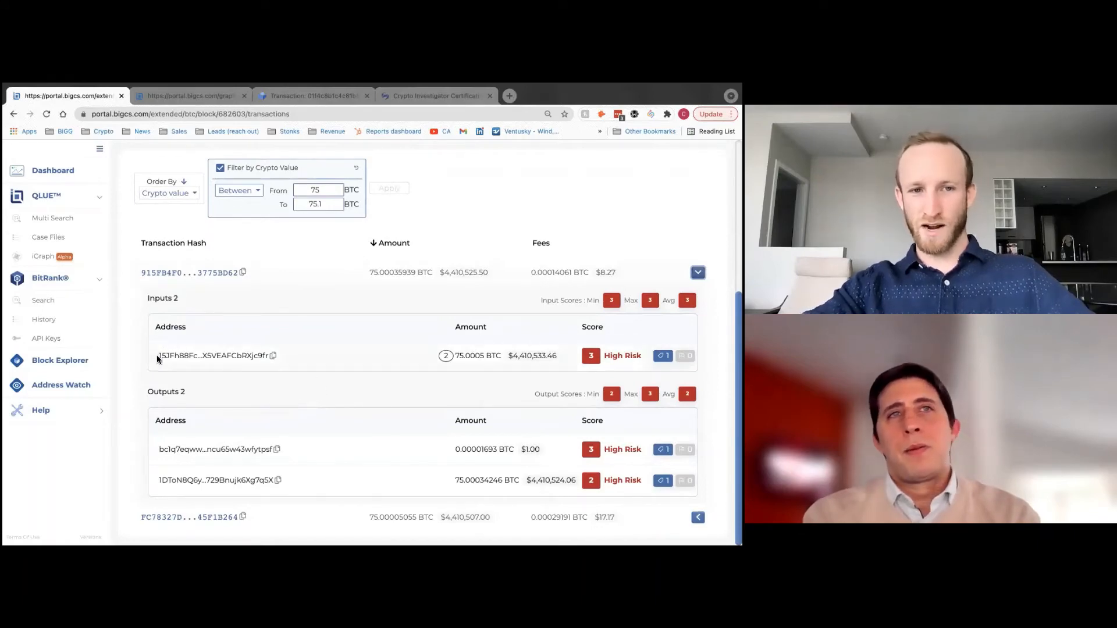
pyautogui.moveTo(156, 356); pyautogui.dragTo(201, 357)
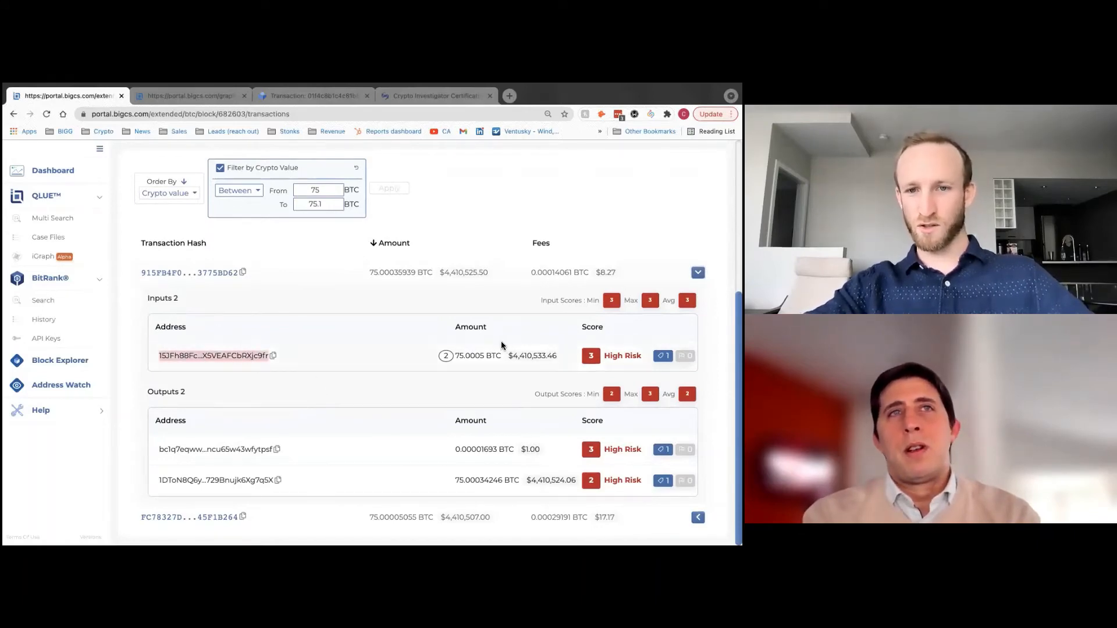
pyautogui.click(358, 389)
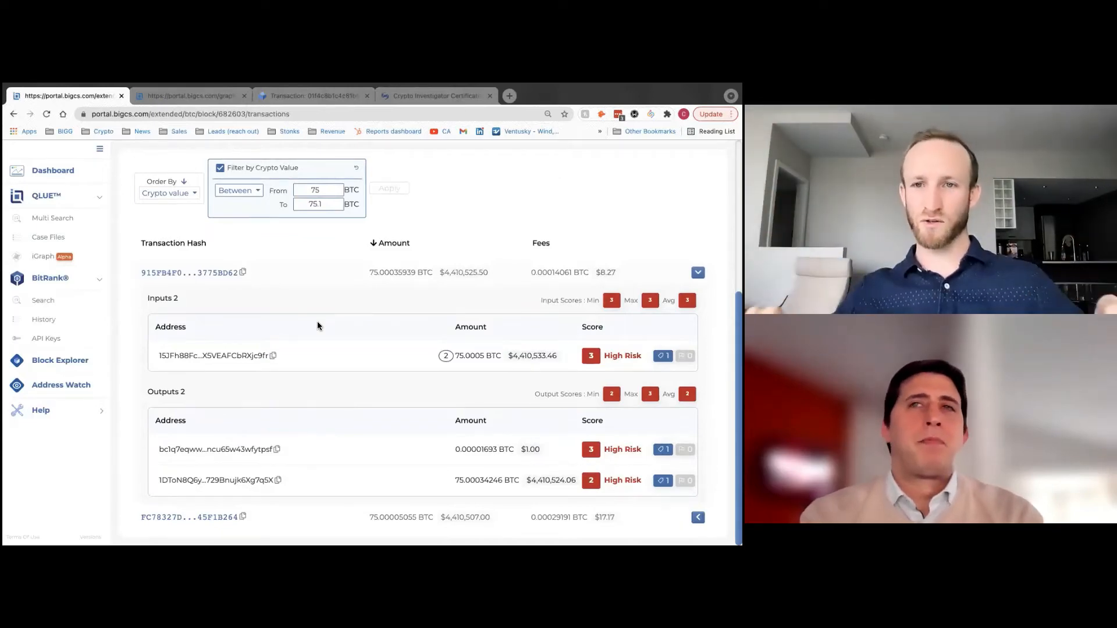
pyautogui.scroll(5, 312, 393)
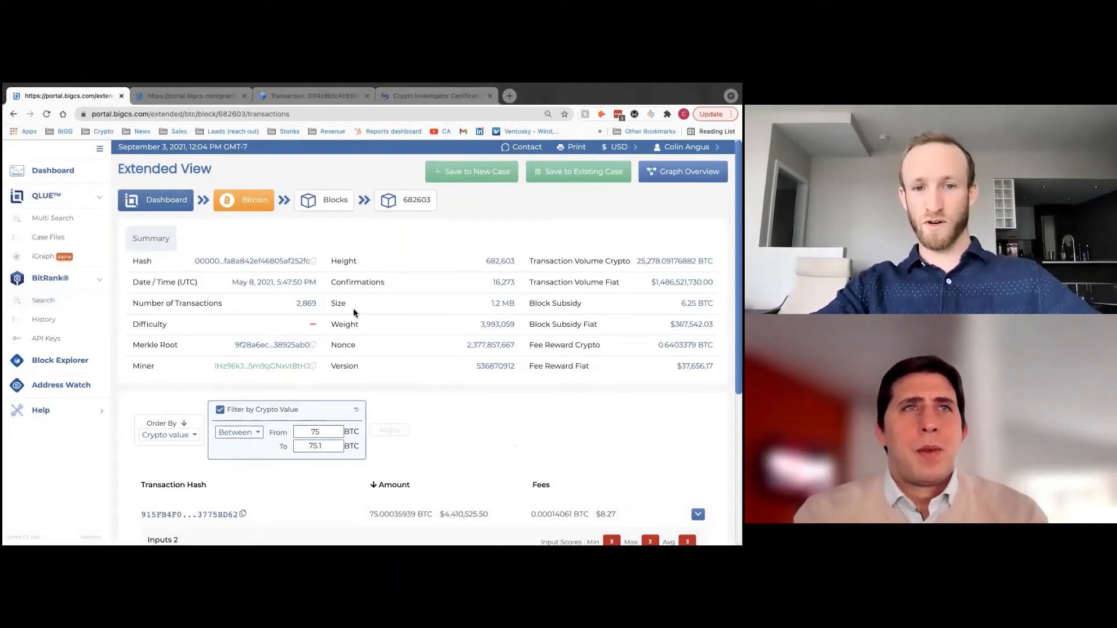
# - Paste the next Bitcoin address into the dashboard search and open its Extended View
pyautogui.click(57, 174)
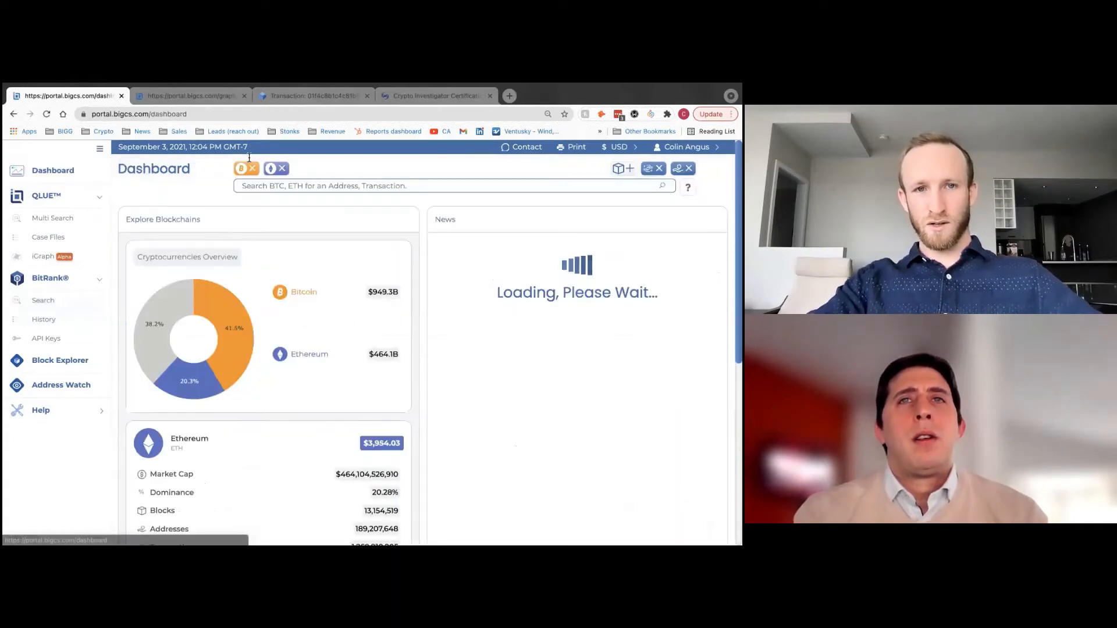
pyautogui.write('1BxPiuddFh7vz83BCFM9ZKUV75jUJyvJUv')
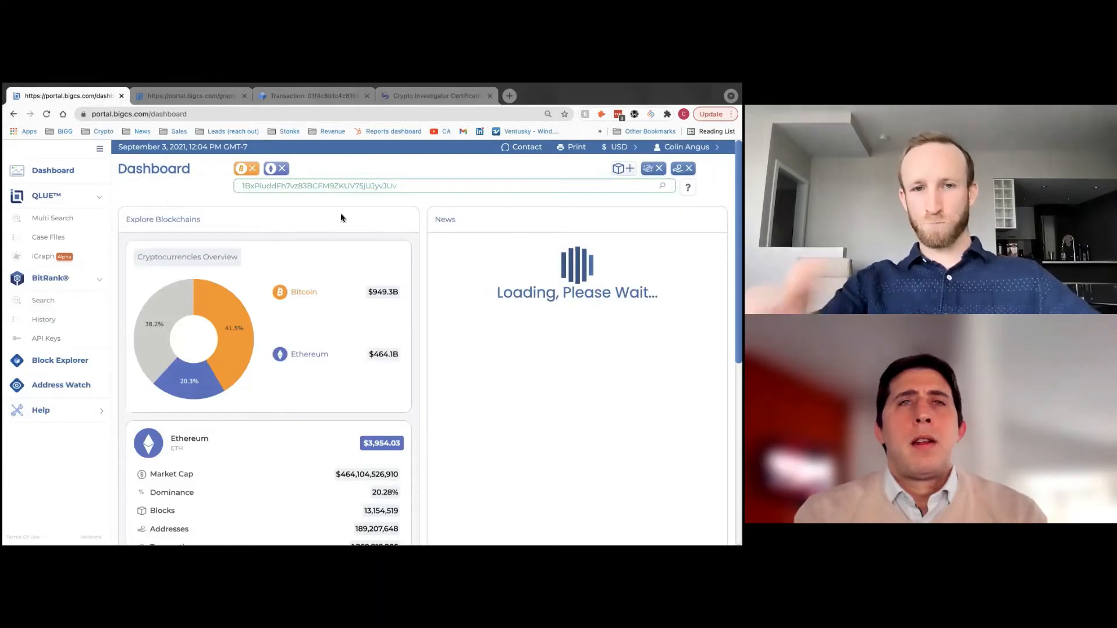
pyautogui.click(450, 185)
pyautogui.press('Return')
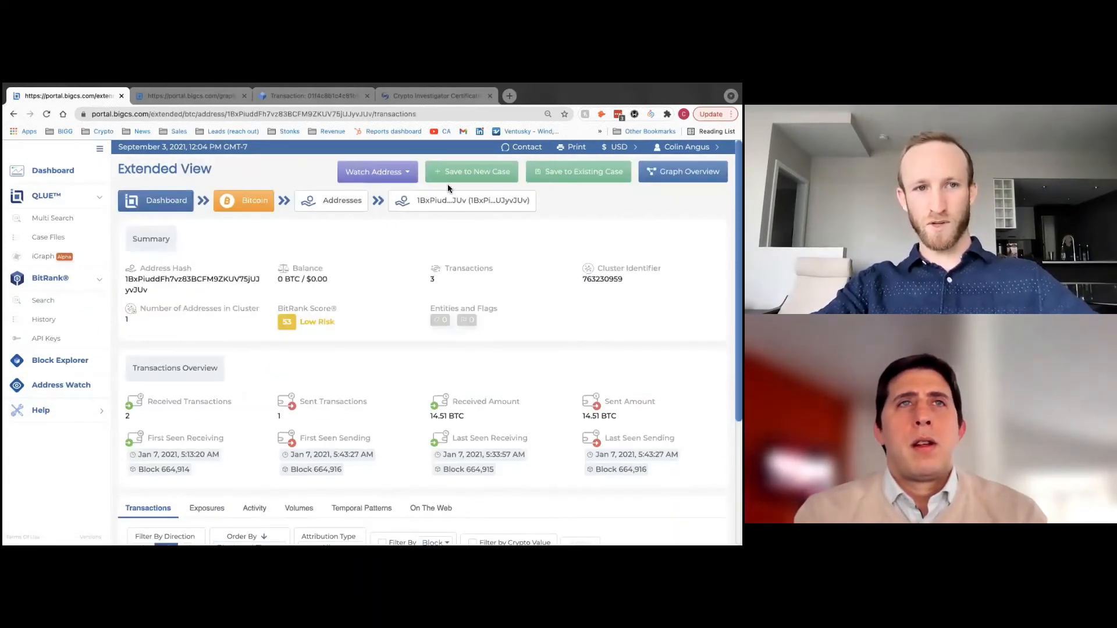
pyautogui.click(53, 169)
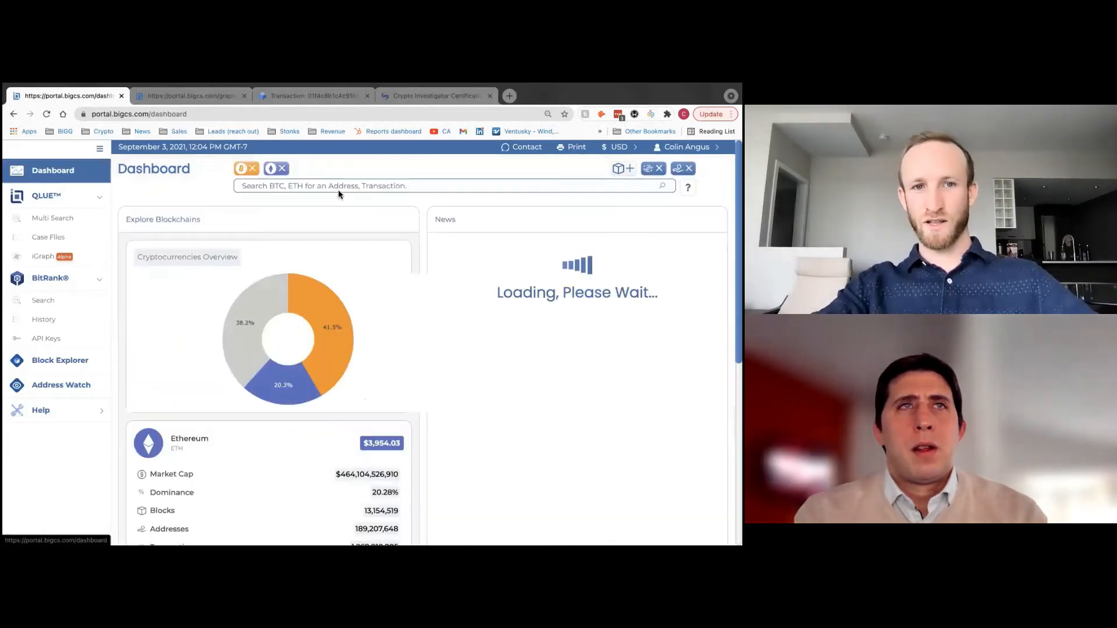
pyautogui.click(337, 187)
pyautogui.write('1BxPiuddFh7vz83BCFM9ZKUV75jUJyvJUv')
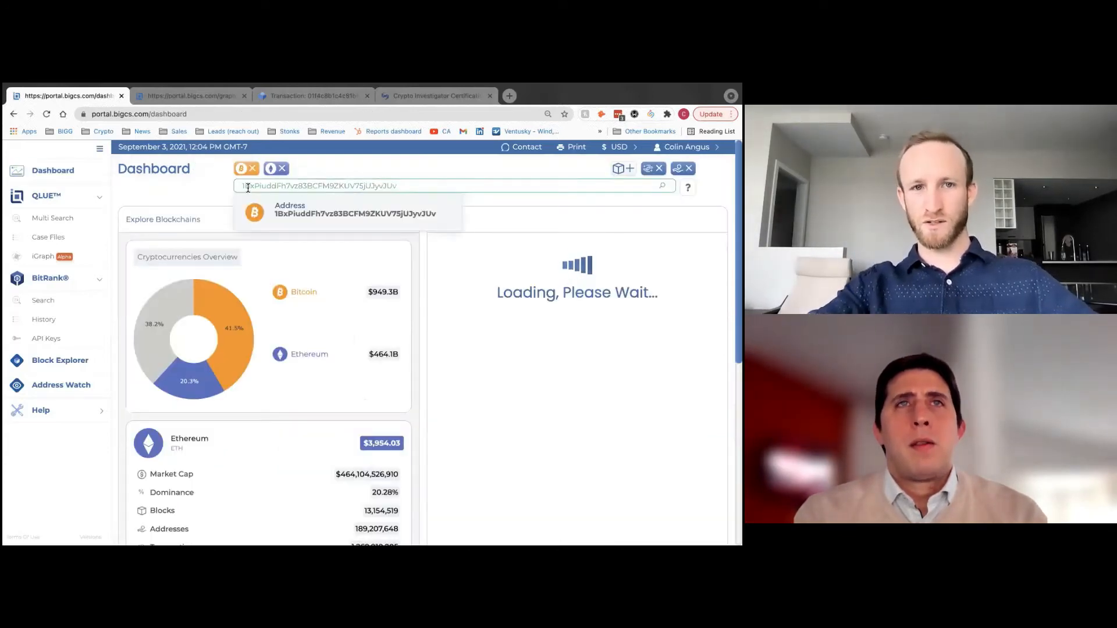
pyautogui.click(199, 190)
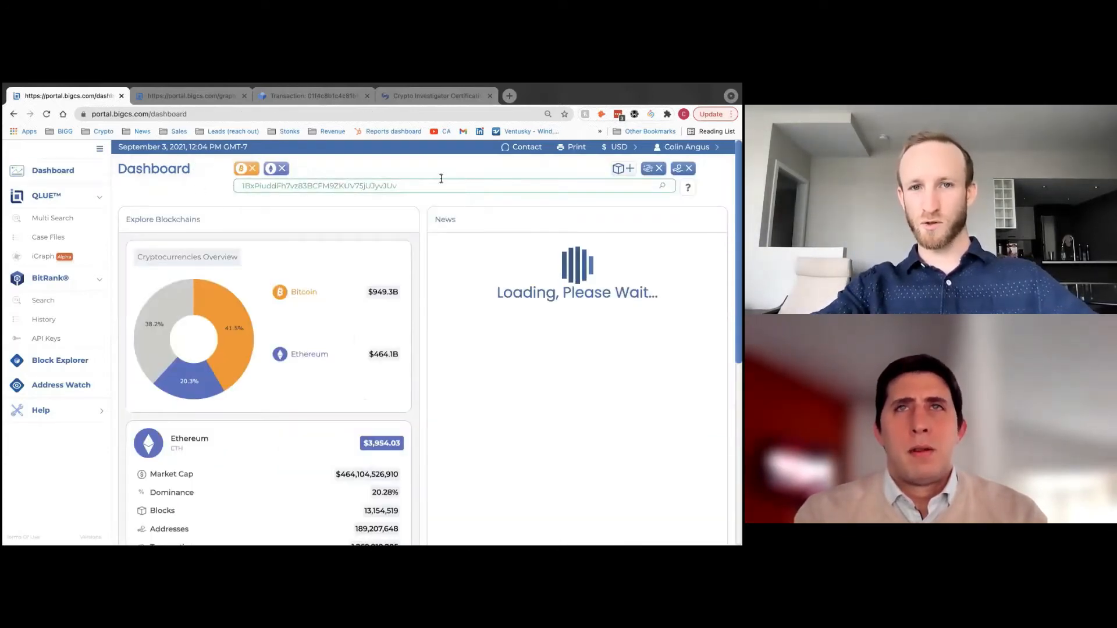
pyautogui.press('Return')
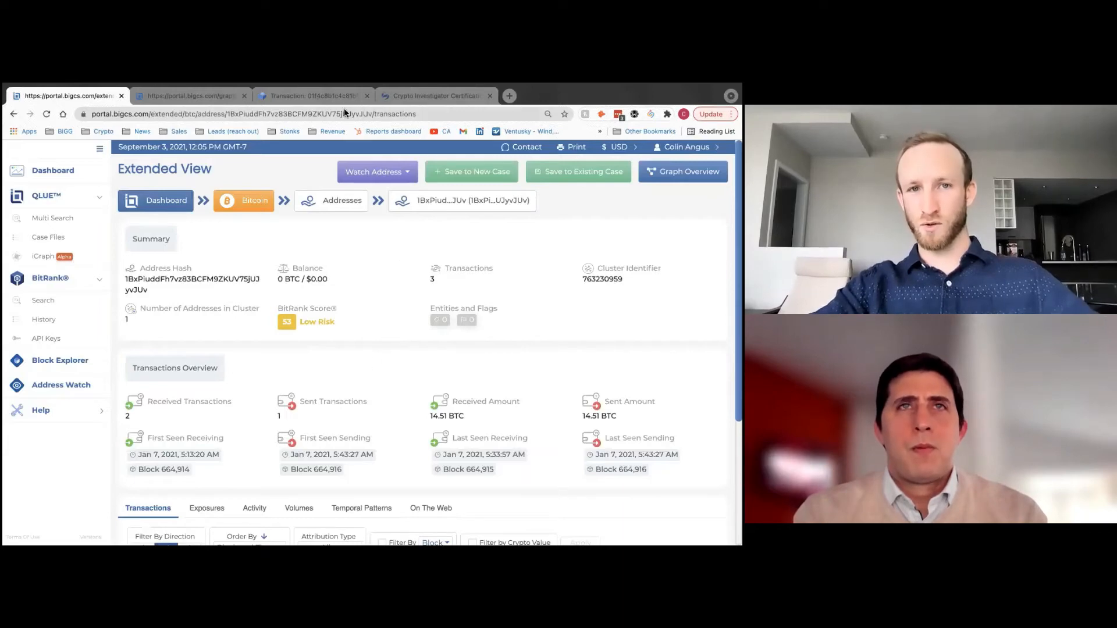
pyautogui.scroll(-1, 384, 372)
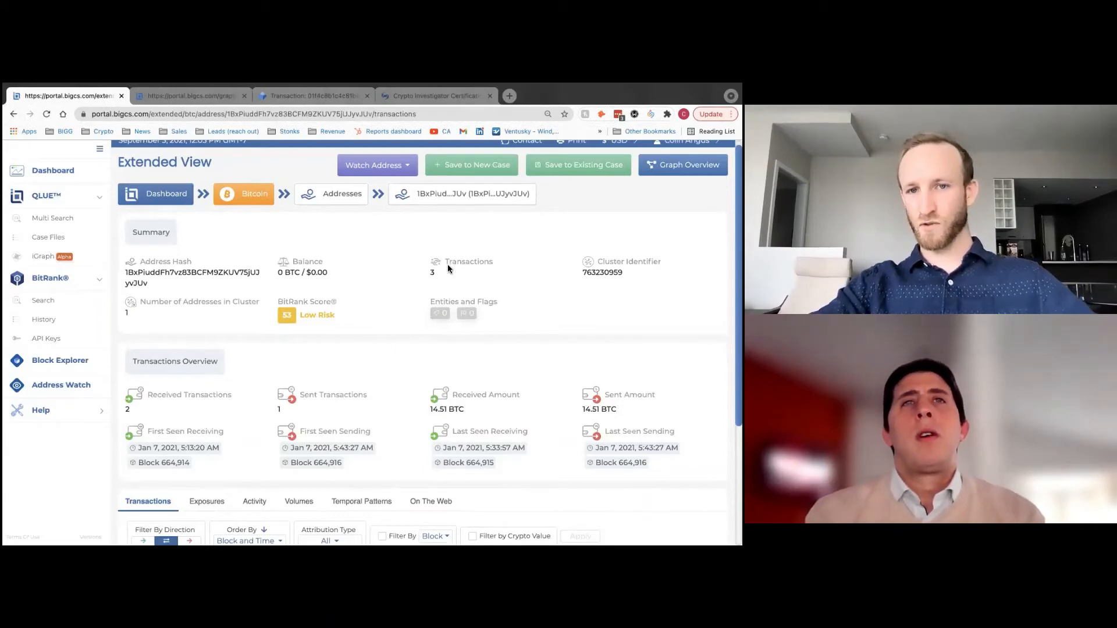
pyautogui.scroll(-1, 233, 314)
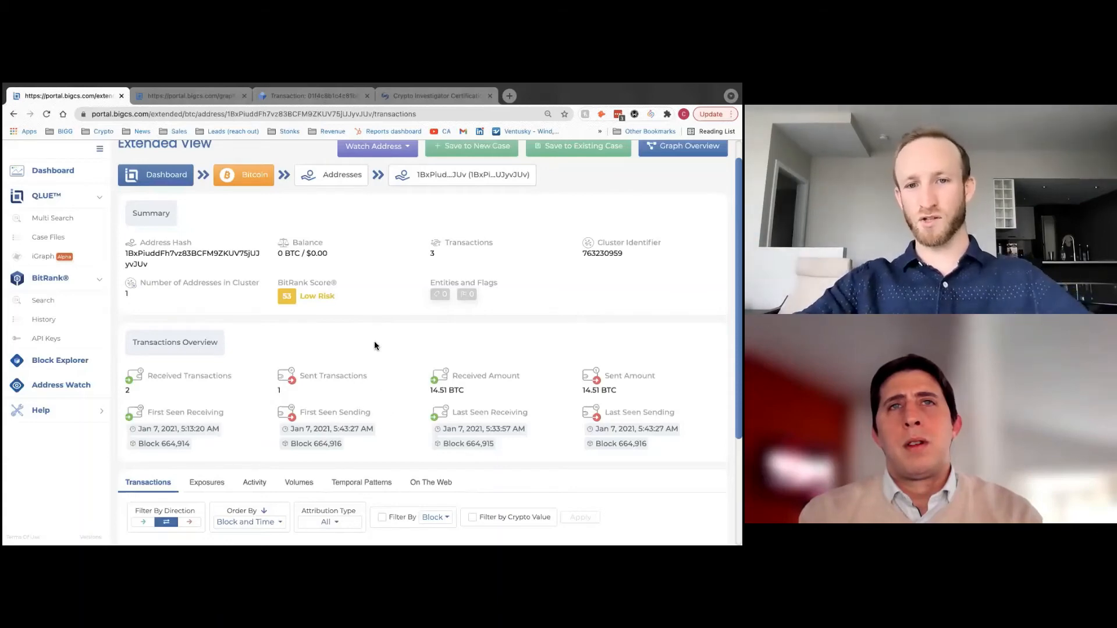
# - Review the address summary and its three Jan 7, 2021 transactions, expanding the outgoing 14.50840794 BTC one
pyautogui.scroll(-3, 374, 343)
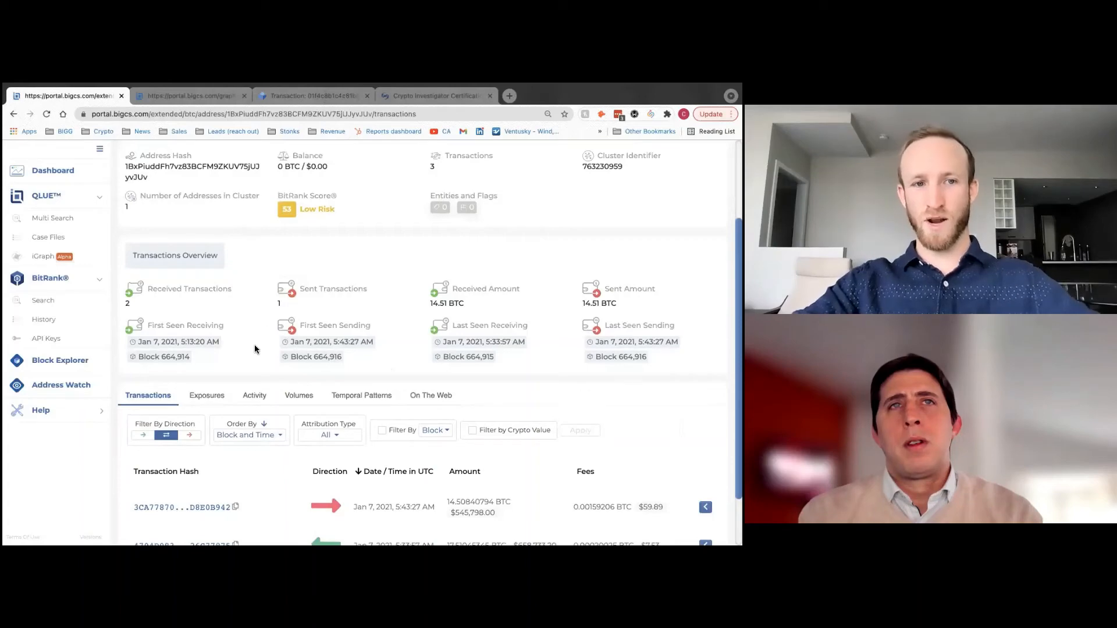
pyautogui.scroll(1, 254, 352)
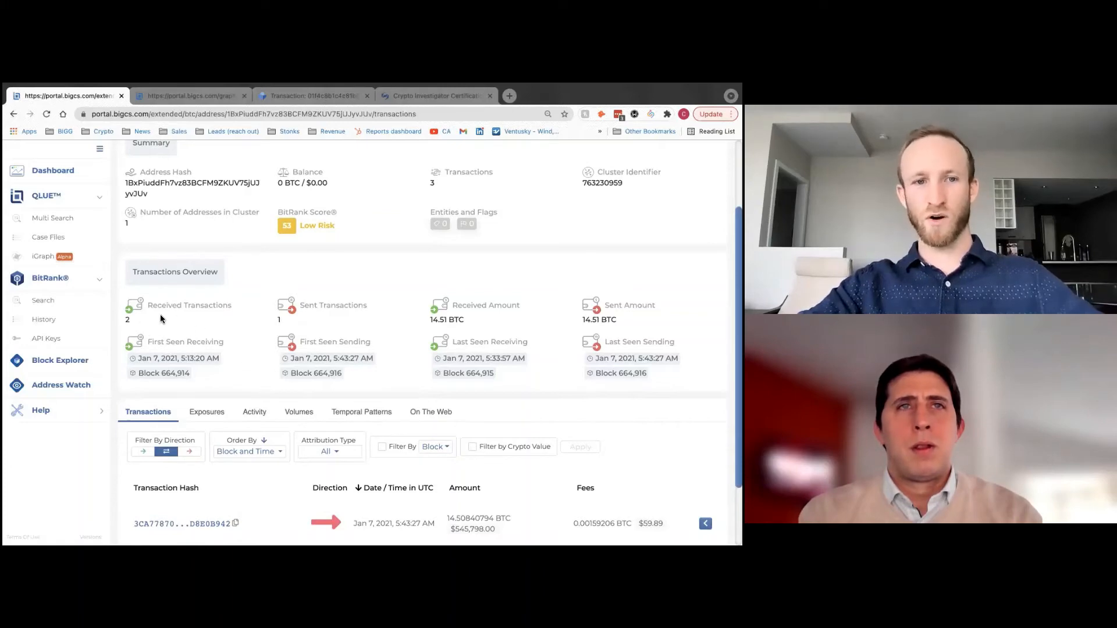
pyautogui.scroll(1, 221, 319)
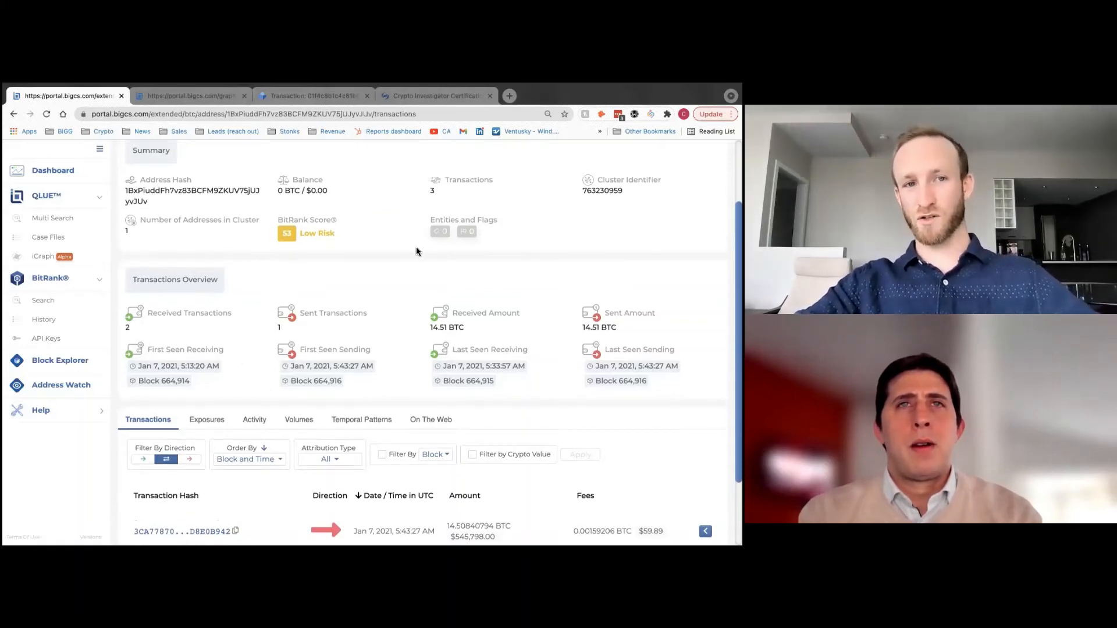
pyautogui.scroll(1, 408, 287)
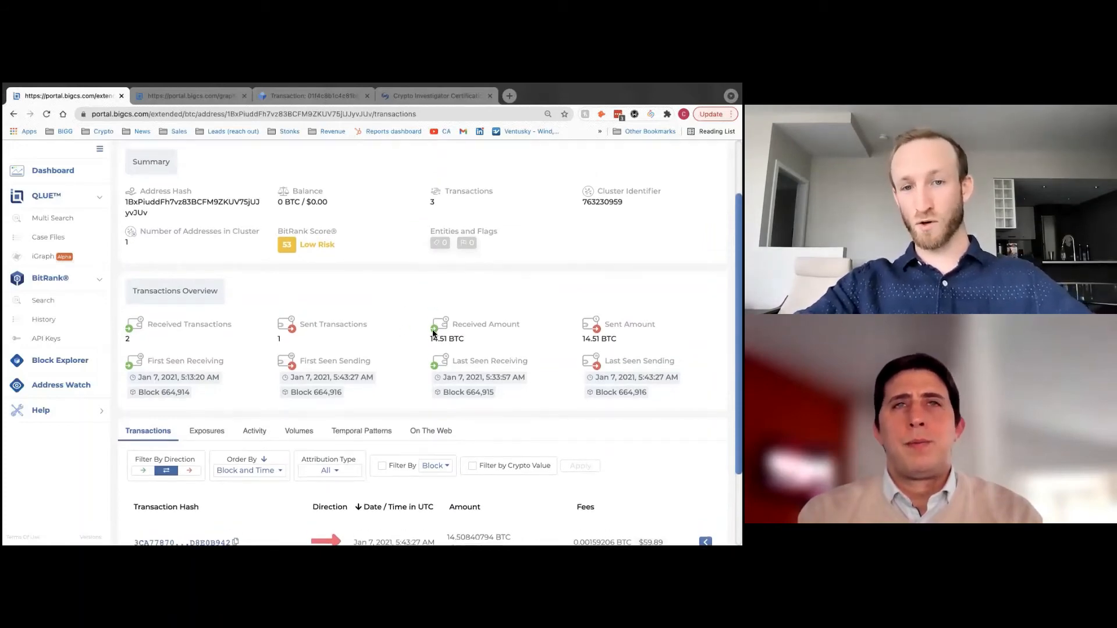
pyautogui.scroll(1, 410, 355)
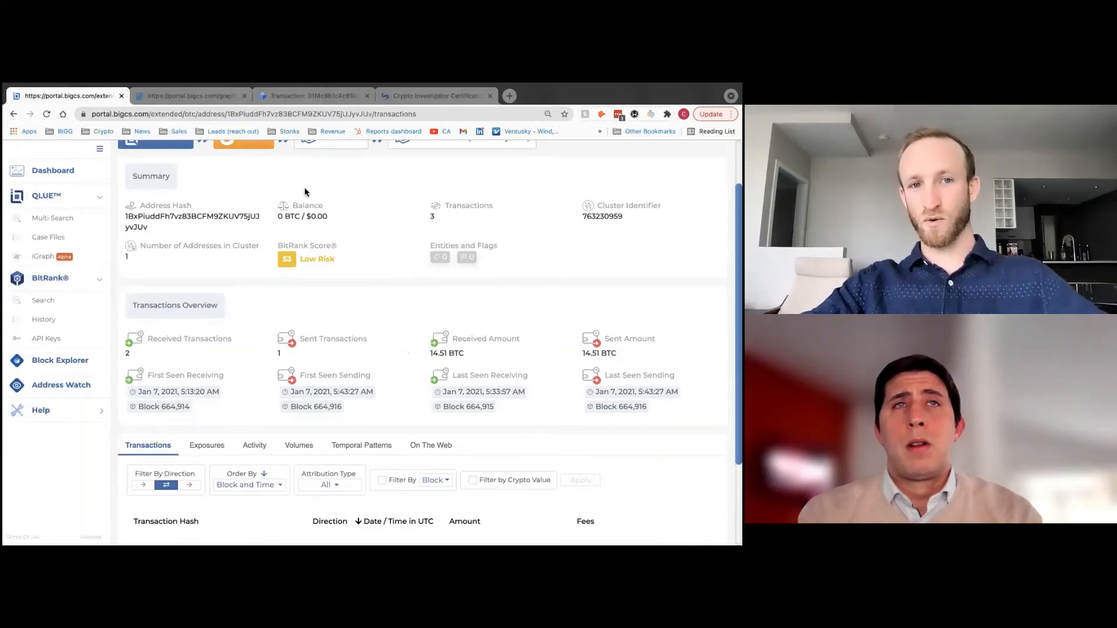
pyautogui.scroll(-1, 412, 347)
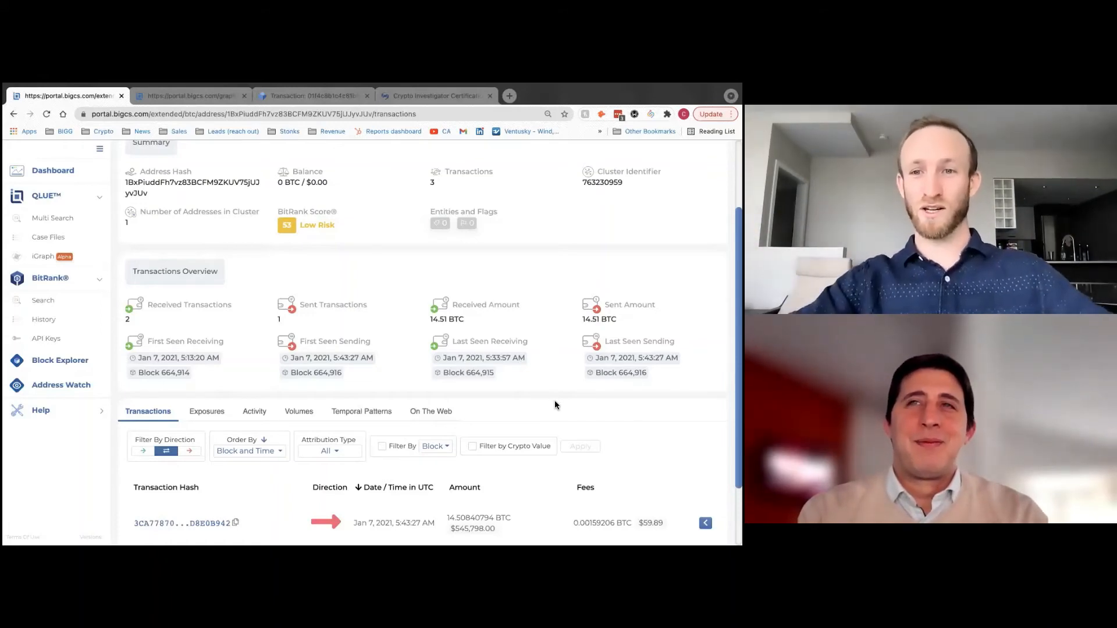
pyautogui.scroll(-3, 555, 405)
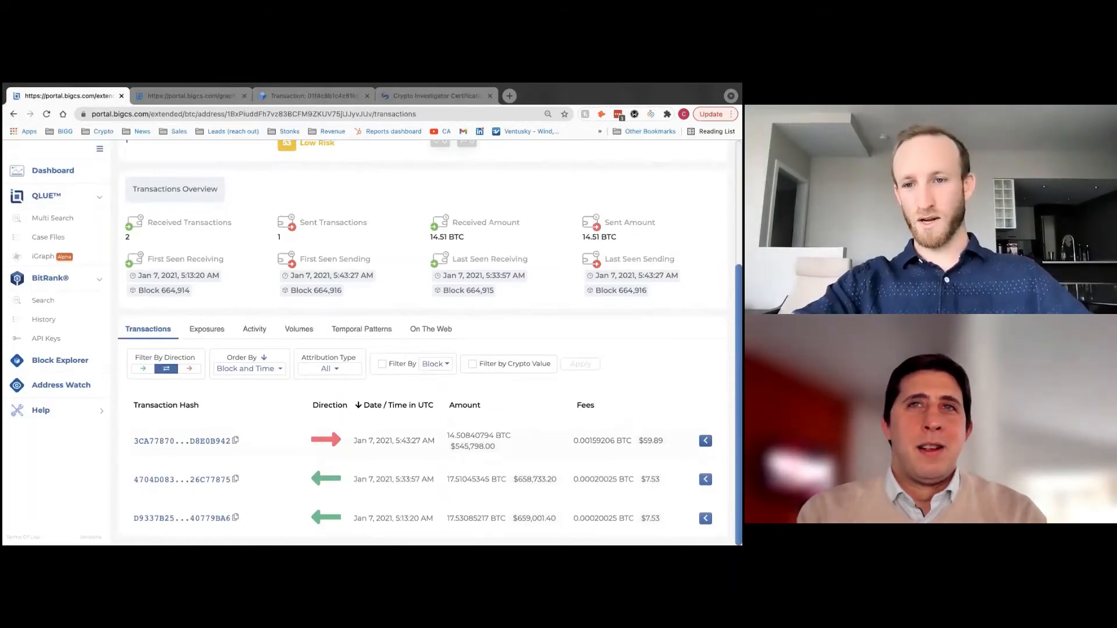
pyautogui.click(705, 440)
# - Check the outgoing transaction's two inputs and single output, collapse it, and return to the summary
pyautogui.scroll(-3, 633, 366)
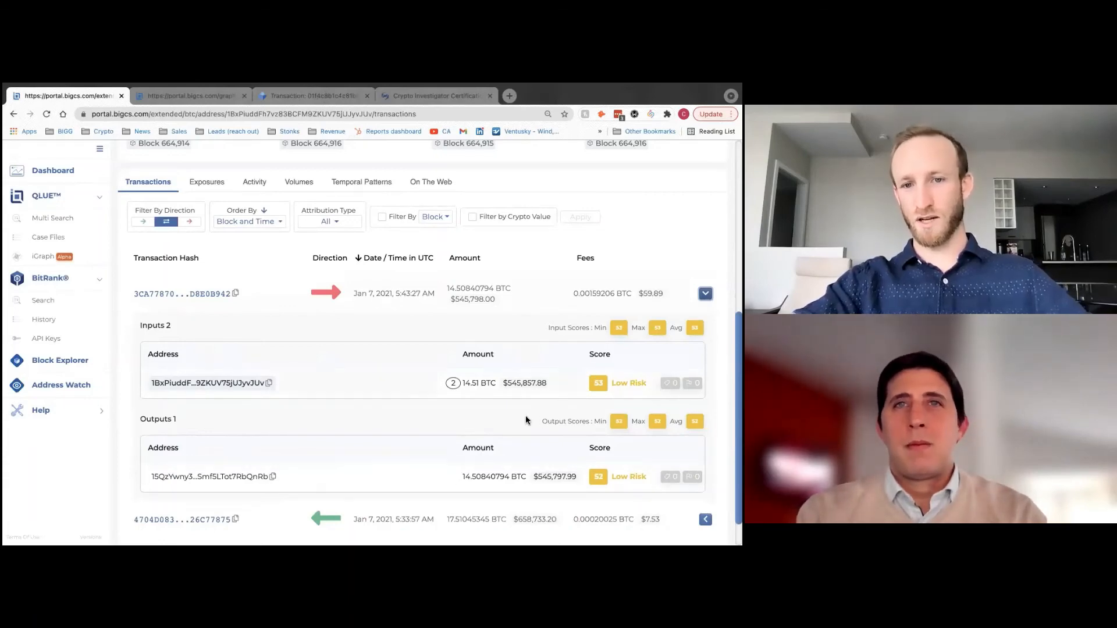
pyautogui.scroll(1, 441, 442)
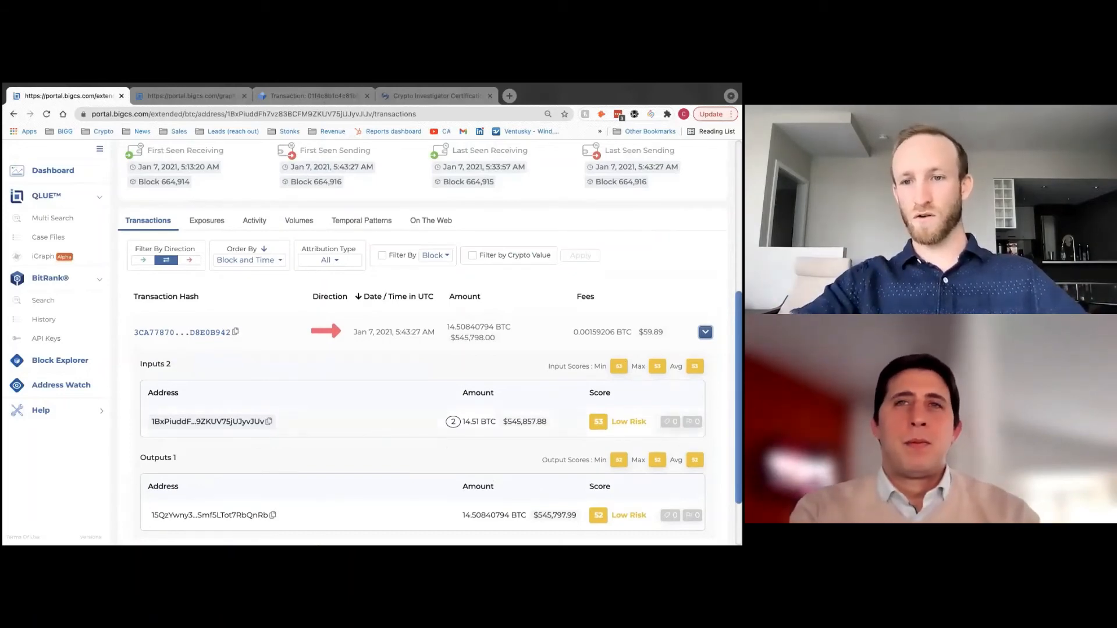
pyautogui.scroll(-1, 430, 341)
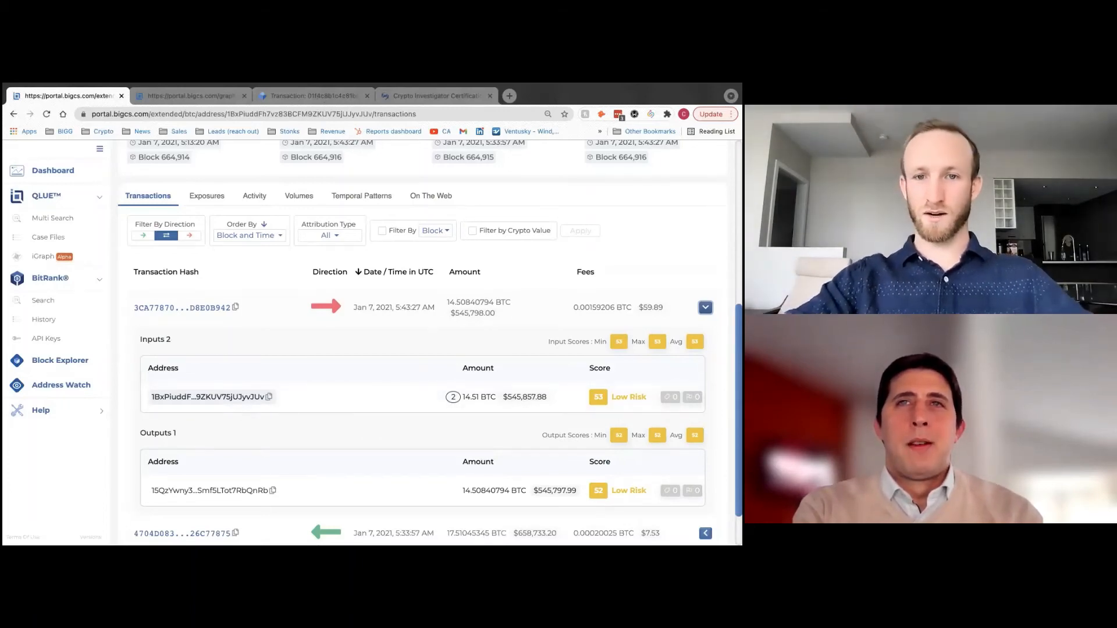
pyautogui.click(705, 308)
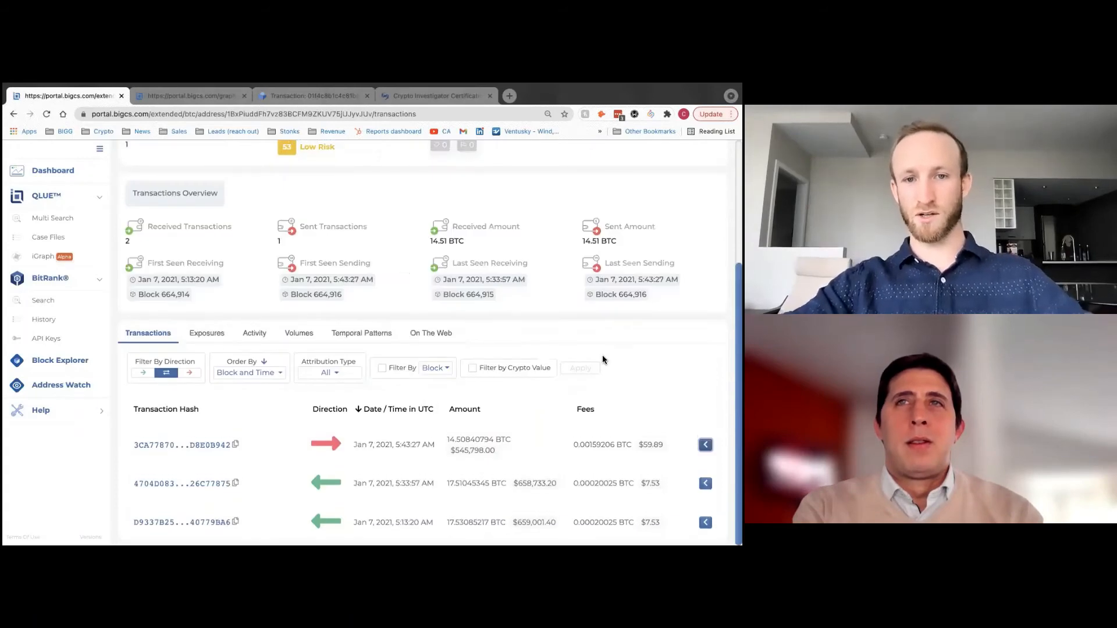
pyautogui.scroll(2, 602, 355)
pyautogui.scroll(2, 603, 359)
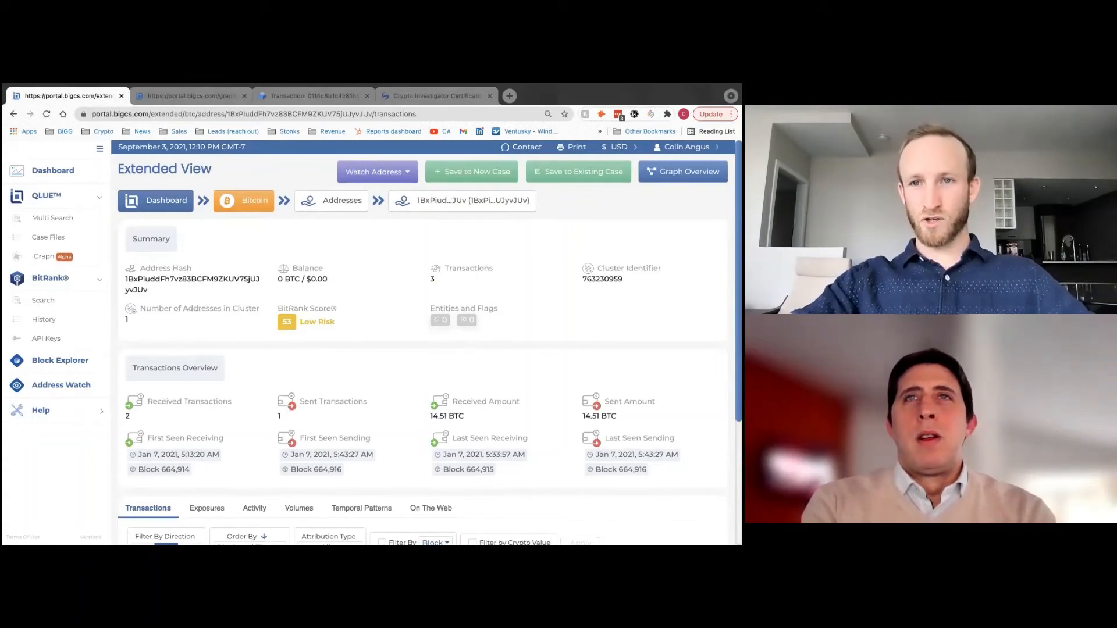
# - Open the searched address in Graph Overview, then collapse the side navigation and Your List panel
pyautogui.click(678, 172)
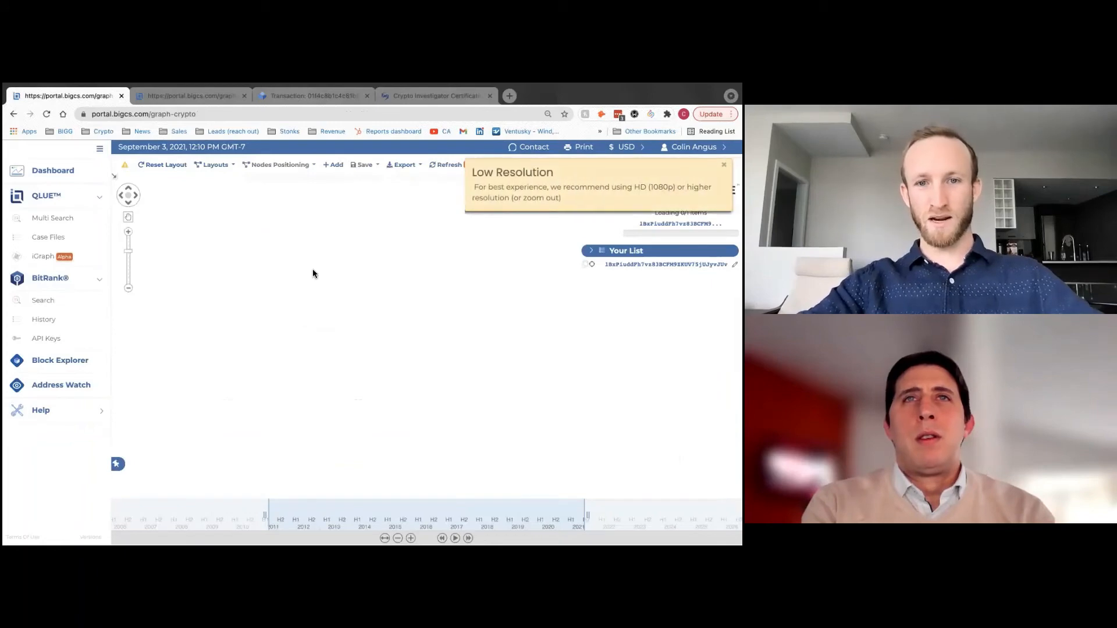
pyautogui.click(99, 151)
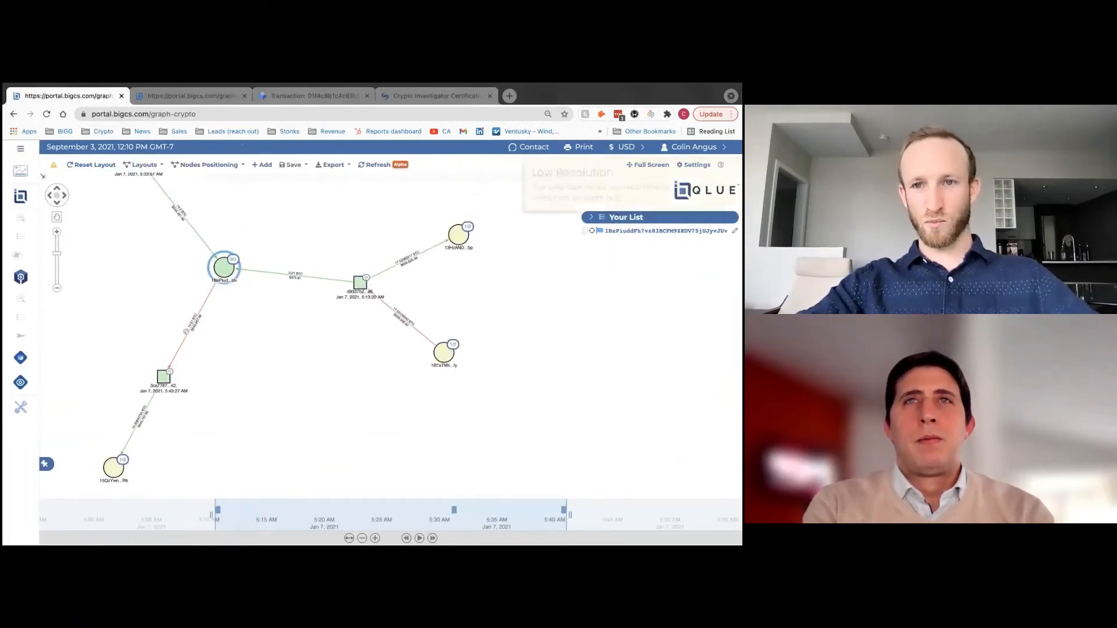
pyautogui.click(591, 217)
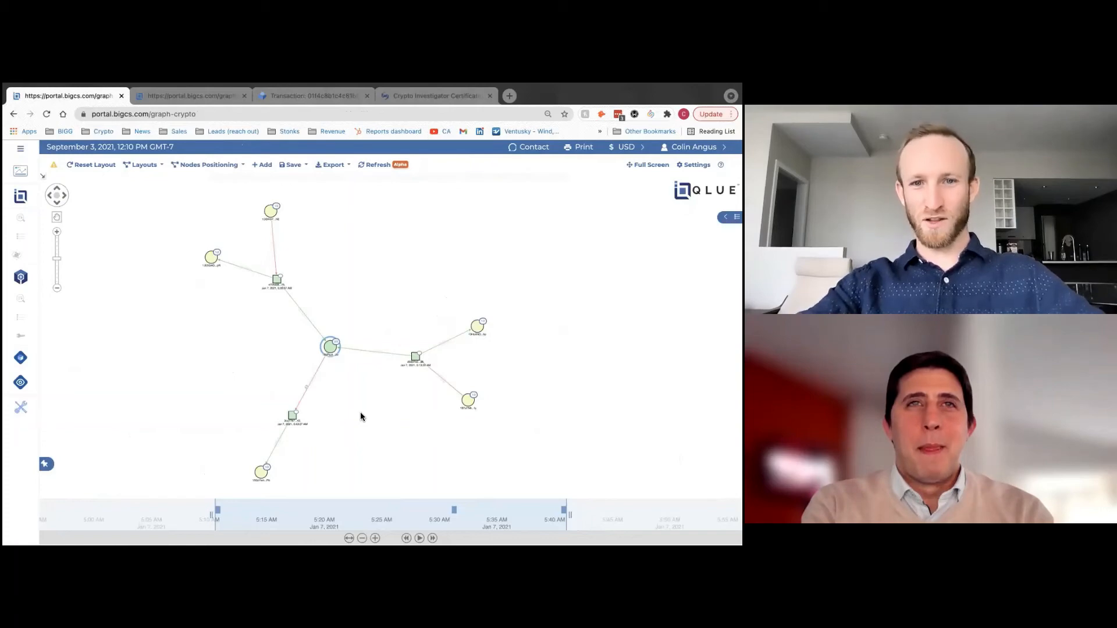
# - Switch the graph to the Directional Hierarchy layout and confirm the change
pyautogui.click(161, 165)
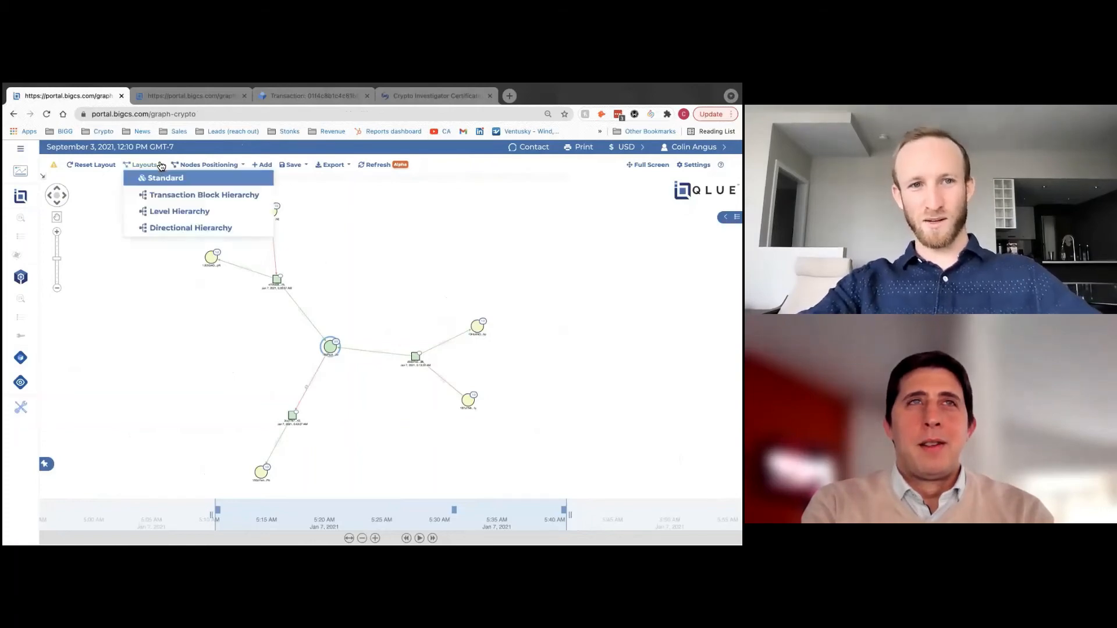
pyautogui.click(165, 228)
pyautogui.click(526, 220)
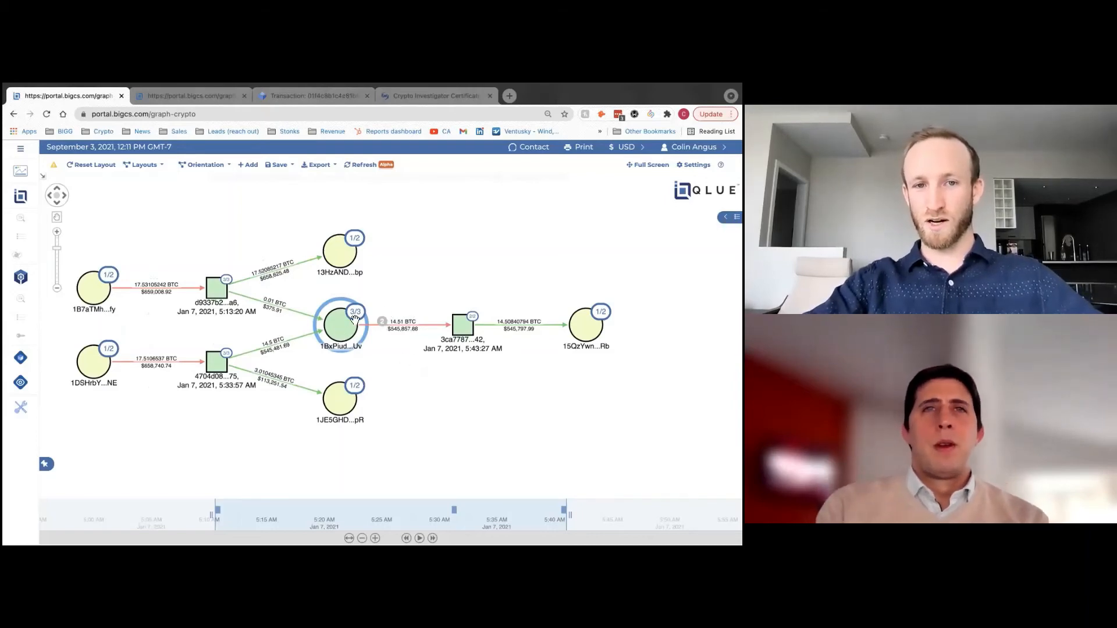
# - Zoom and pan to show the left-hand input addresses, nudging the lower-left node up
pyautogui.scroll(3, 278, 356)
pyautogui.moveTo(211, 316); pyautogui.dragTo(340, 307)
pyautogui.moveTo(129, 357); pyautogui.dragTo(128, 353)
pyautogui.scroll(-1, 128, 353)
pyautogui.scroll(-3, 130, 361)
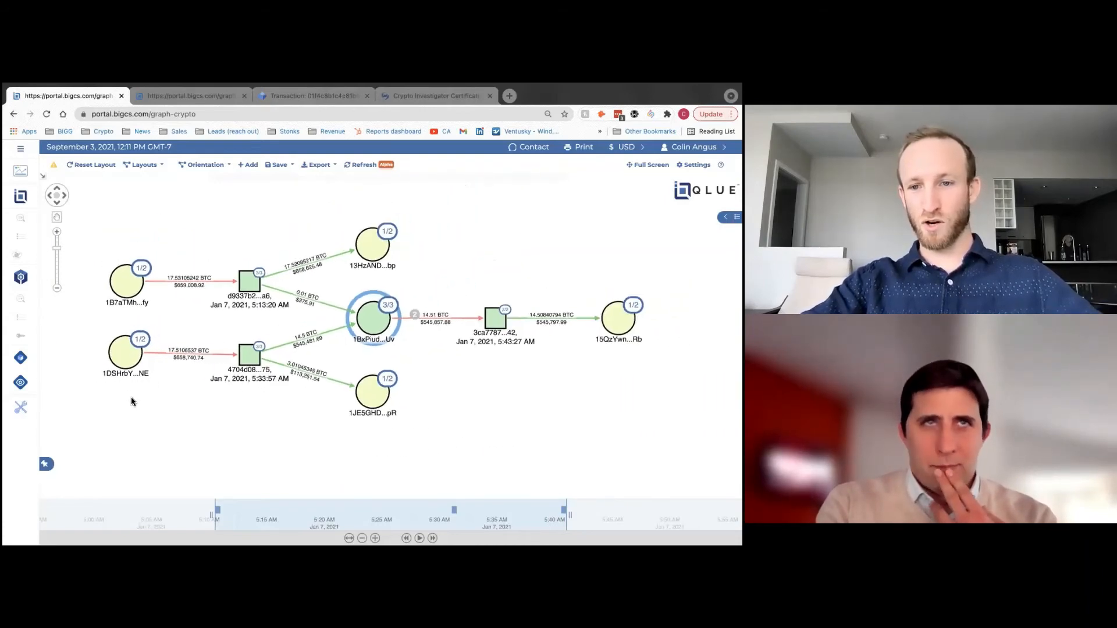
pyautogui.moveTo(152, 389); pyautogui.dragTo(184, 389)
pyautogui.moveTo(165, 351); pyautogui.dragTo(164, 350)
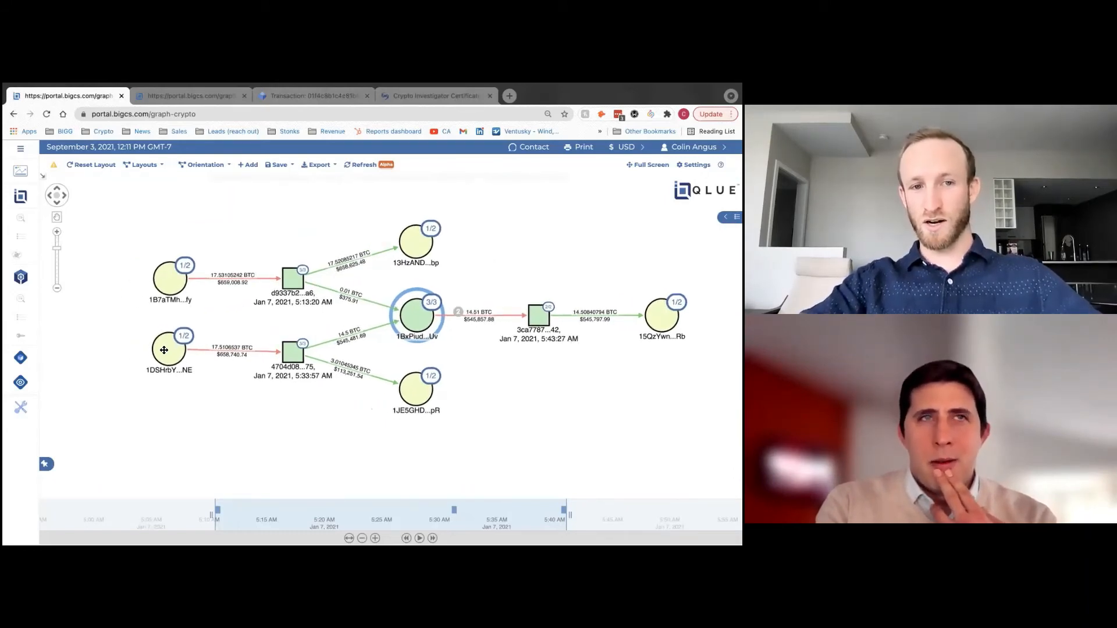
# - Expand the lower-left 1DSHrbY address node and pan left to fit its new transactions
pyautogui.doubleClick(164, 350)
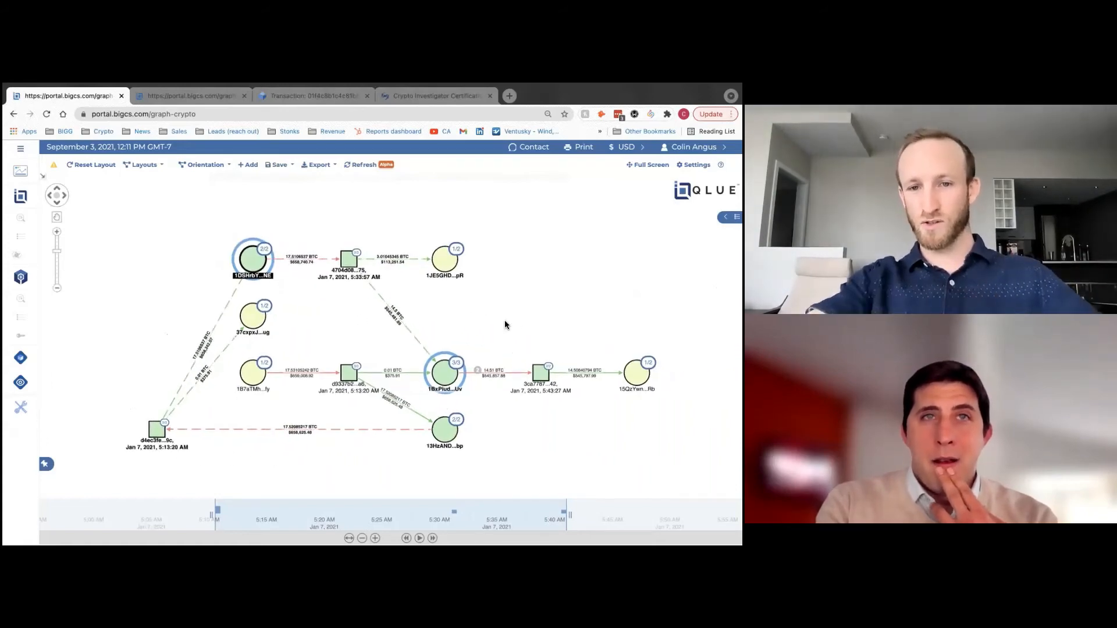
pyautogui.moveTo(508, 319); pyautogui.dragTo(451, 316)
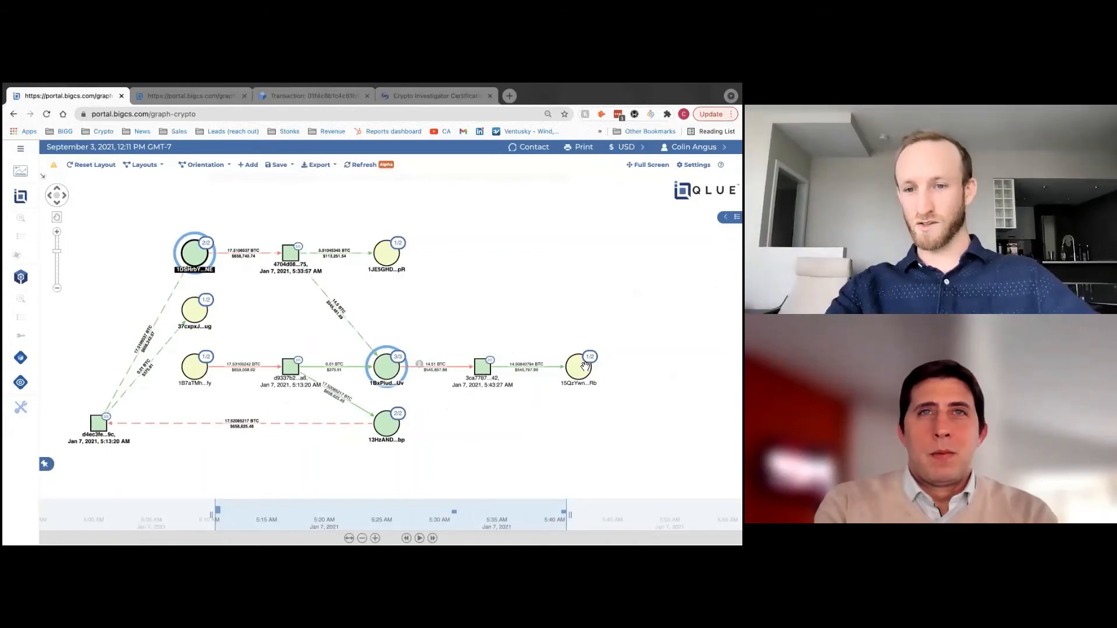
pyautogui.moveTo(500, 310); pyautogui.dragTo(443, 299)
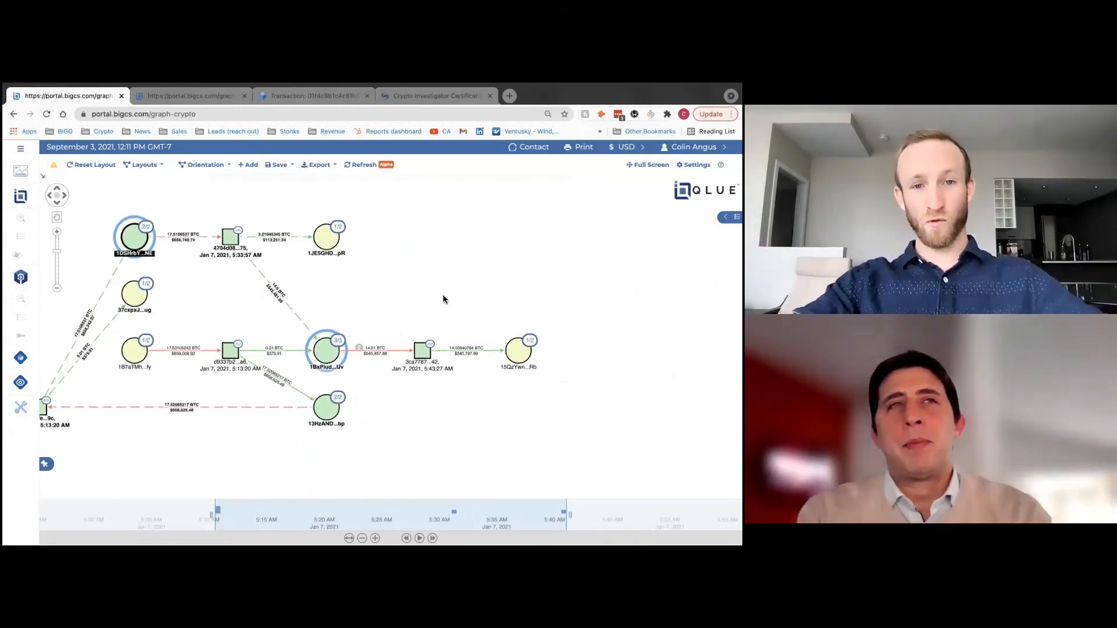
pyautogui.moveTo(415, 291); pyautogui.dragTo(414, 286)
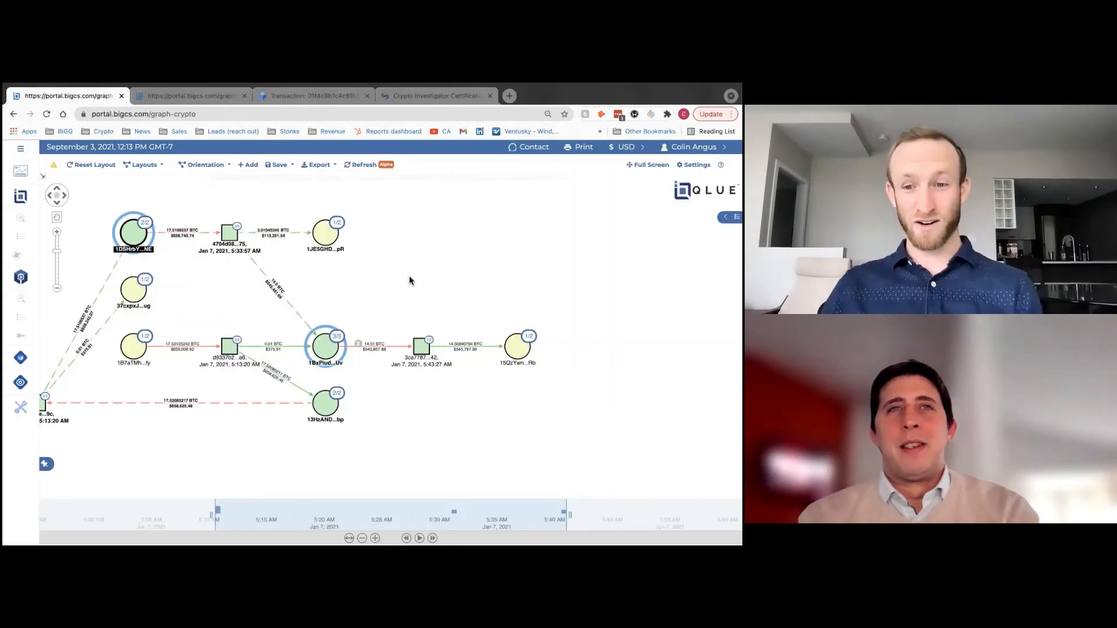
pyautogui.moveTo(410, 280); pyautogui.dragTo(406, 284)
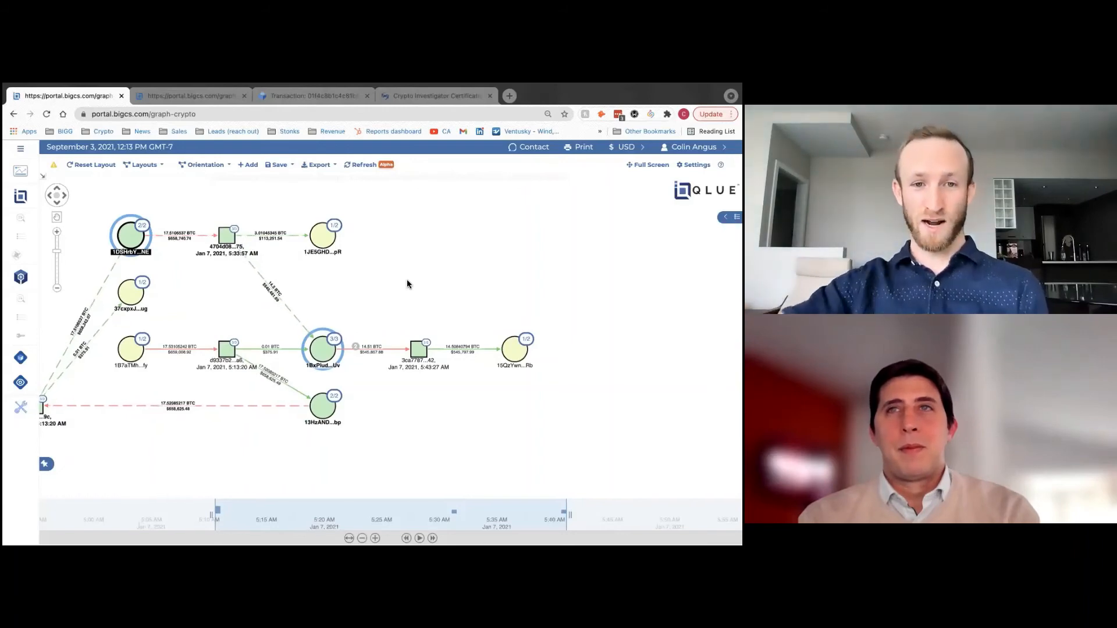
pyautogui.moveTo(323, 351); pyautogui.dragTo(326, 348)
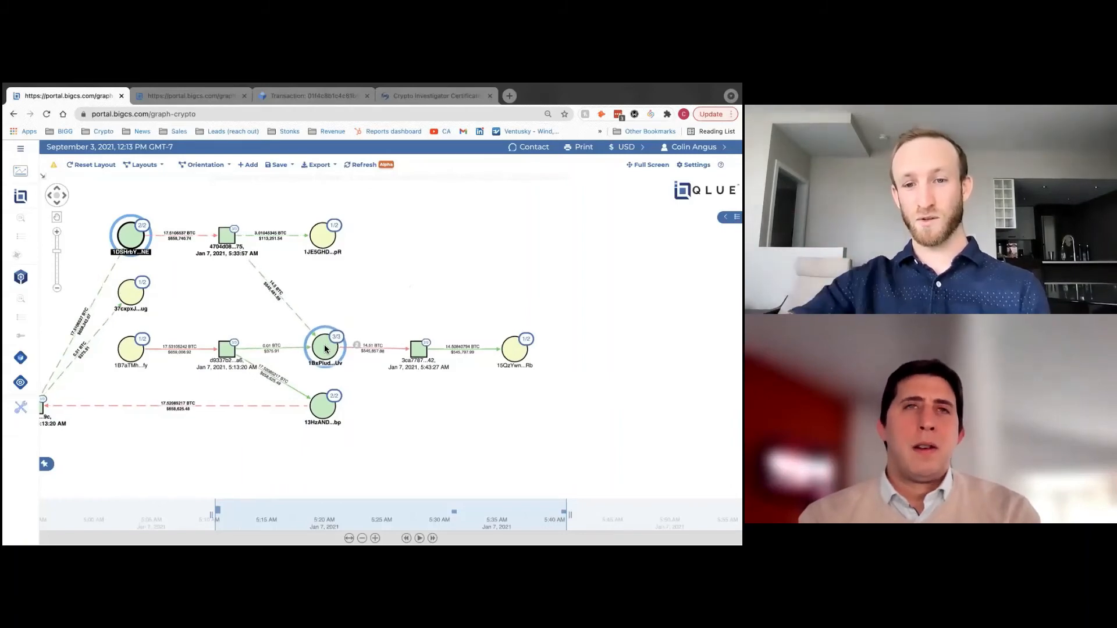
pyautogui.scroll(3, 152, 466)
pyautogui.moveTo(234, 274); pyautogui.dragTo(219, 326)
pyautogui.moveTo(237, 208); pyautogui.dragTo(236, 208)
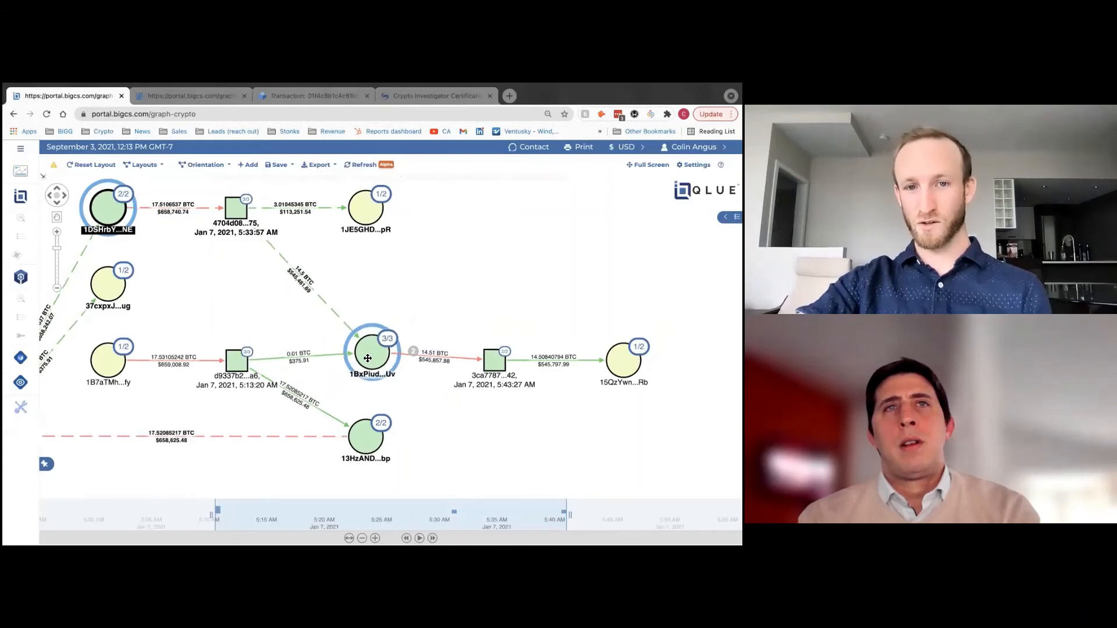
pyautogui.moveTo(365, 362); pyautogui.dragTo(363, 366)
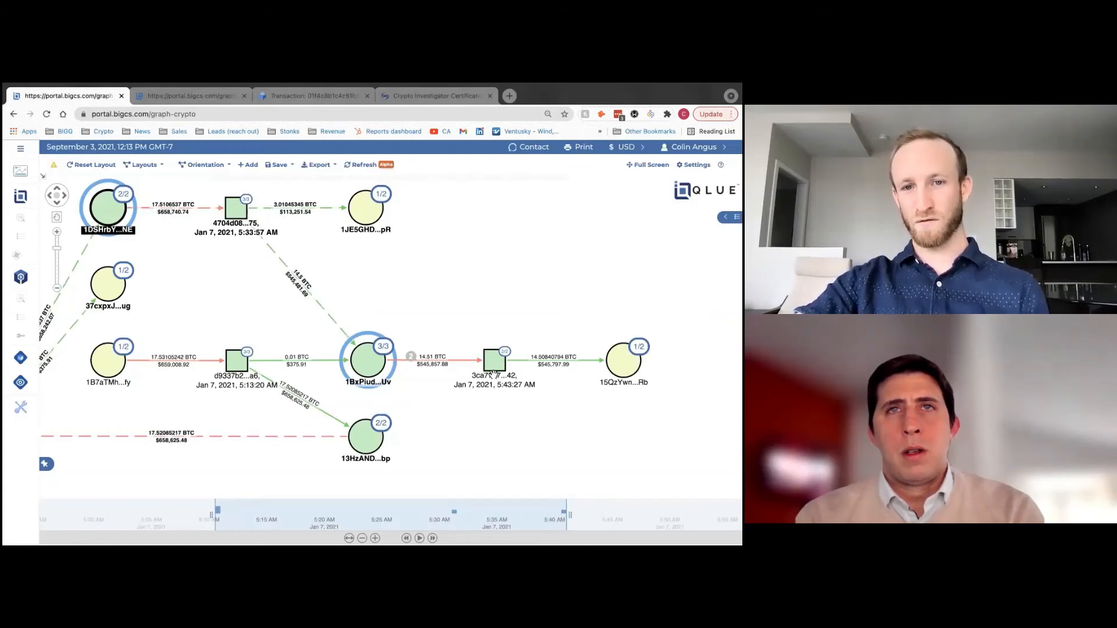
pyautogui.moveTo(487, 409); pyautogui.dragTo(487, 400)
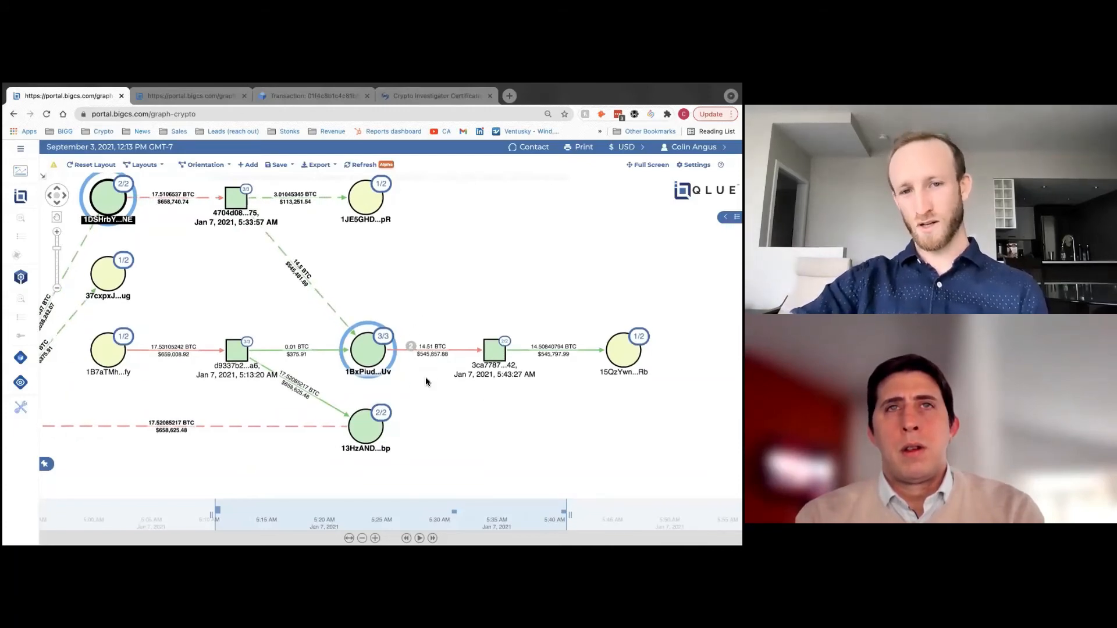
pyautogui.scroll(2, 436, 354)
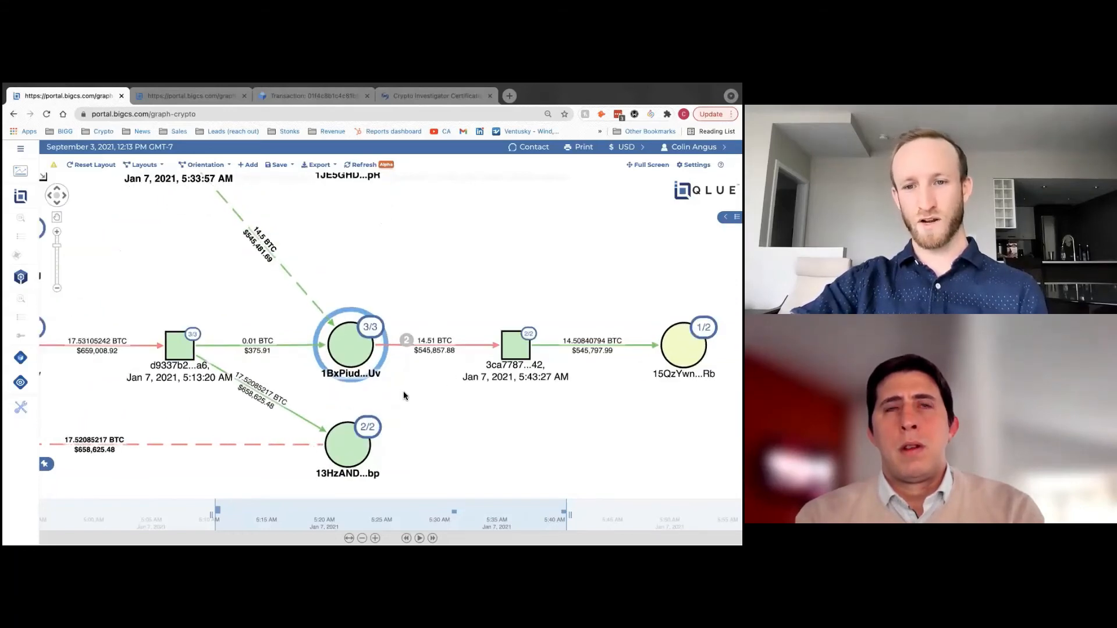
pyautogui.scroll(-1, 407, 396)
pyautogui.scroll(-2, 403, 392)
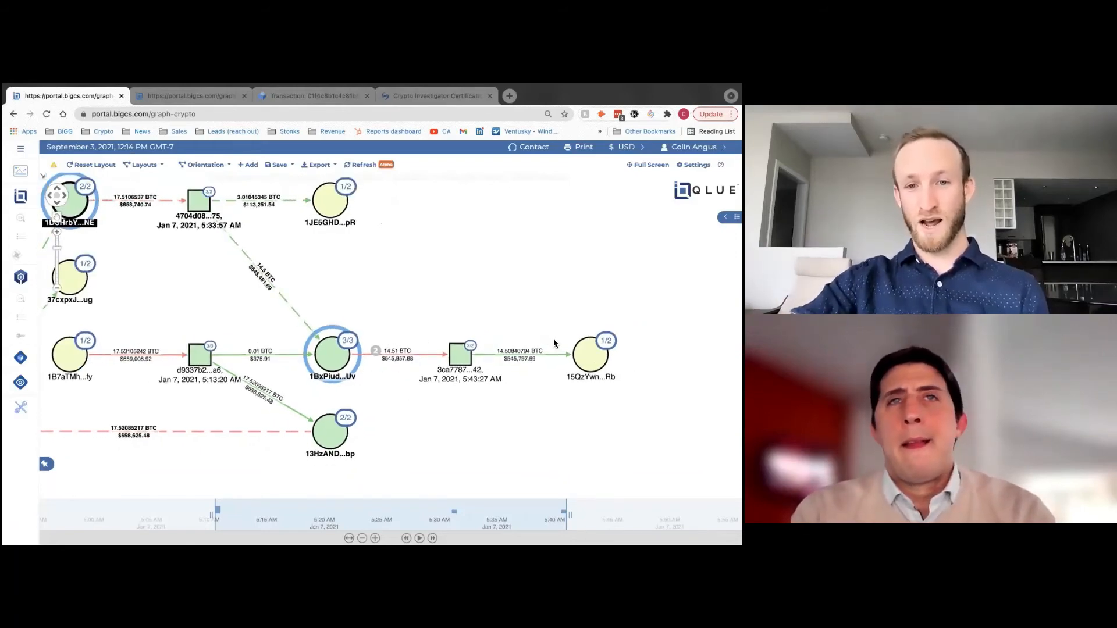
pyautogui.moveTo(599, 356); pyautogui.dragTo(600, 357)
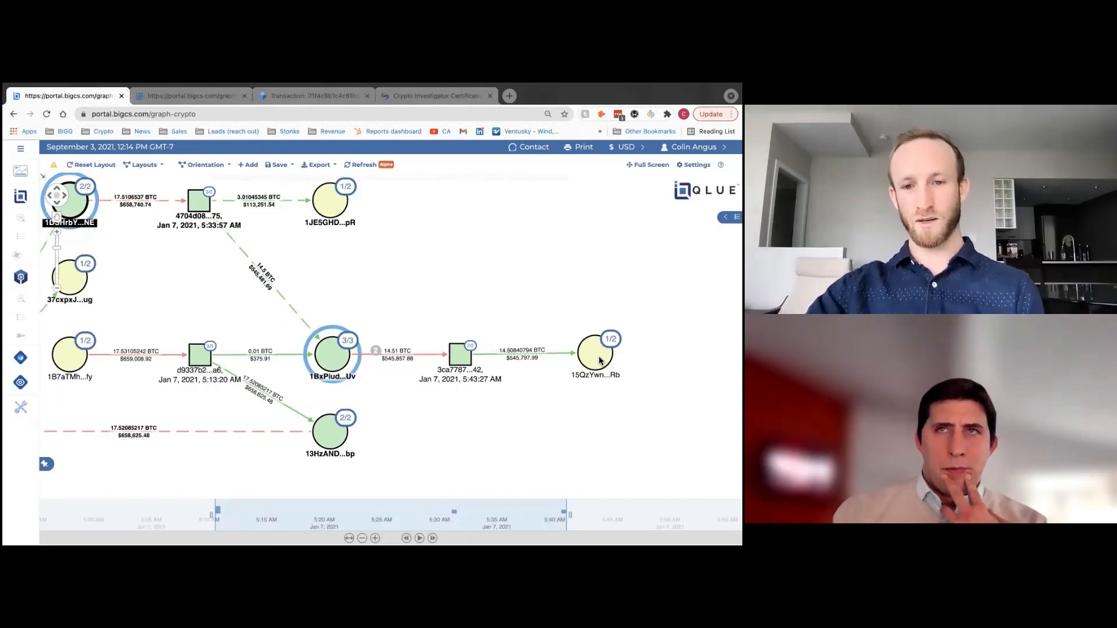
pyautogui.scroll(-1, 469, 452)
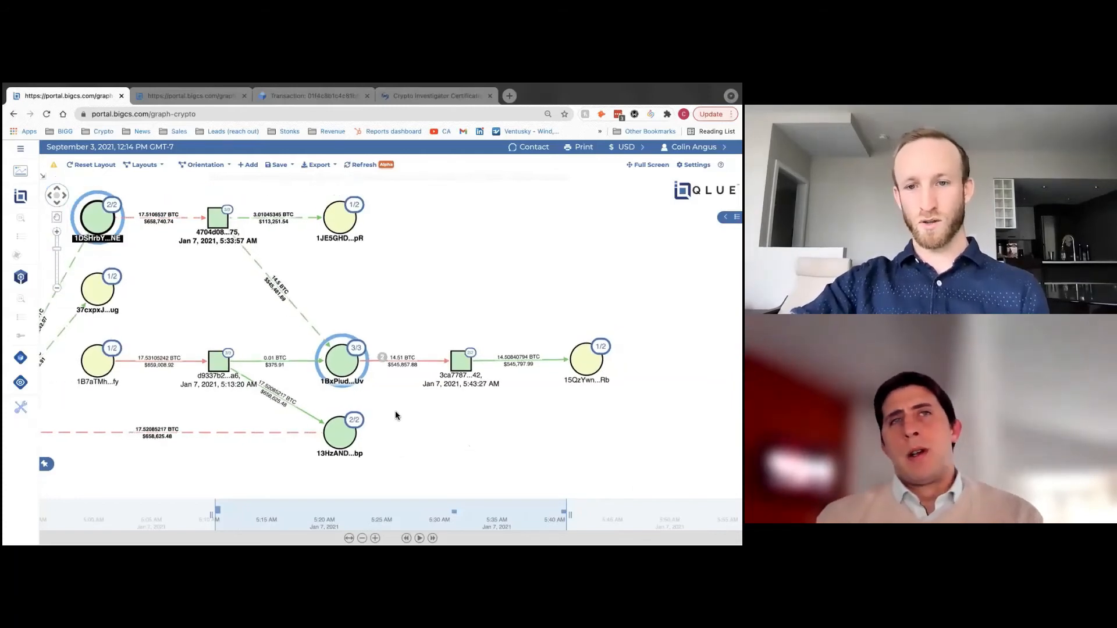
pyautogui.moveTo(396, 414); pyautogui.dragTo(379, 417)
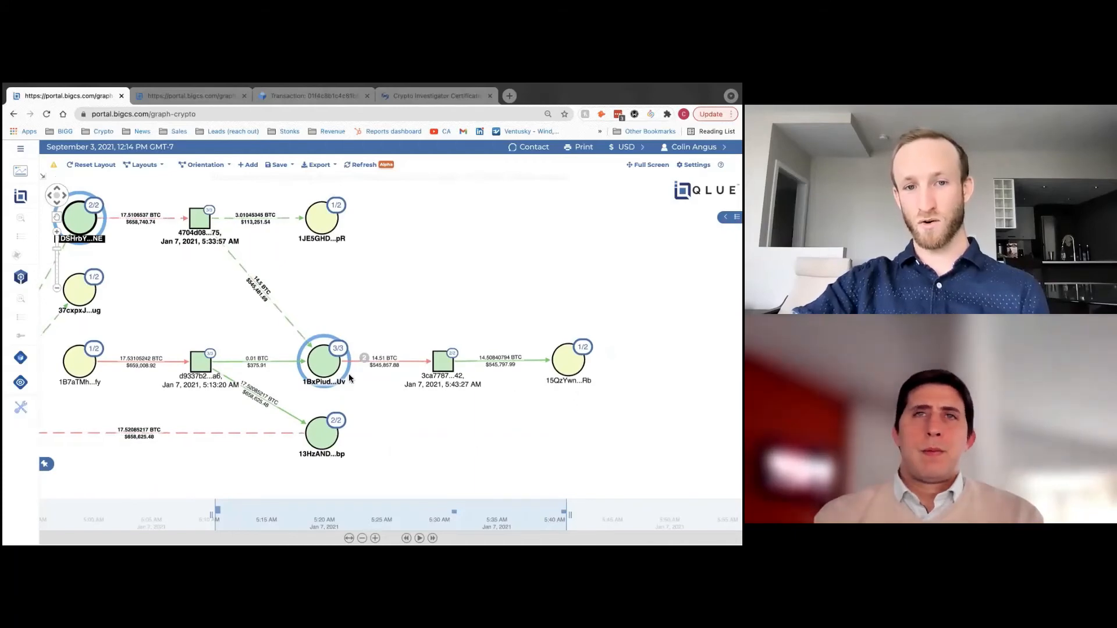
# - Flag address 1BxPiud...Uv in black and close its details
pyautogui.click(330, 363)
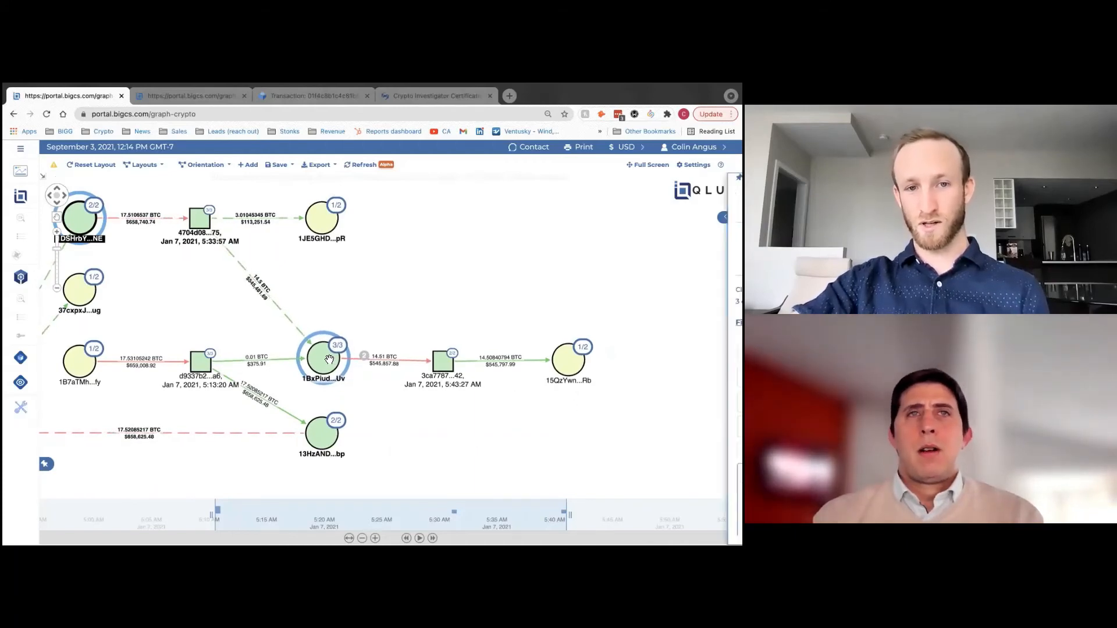
pyautogui.click(570, 235)
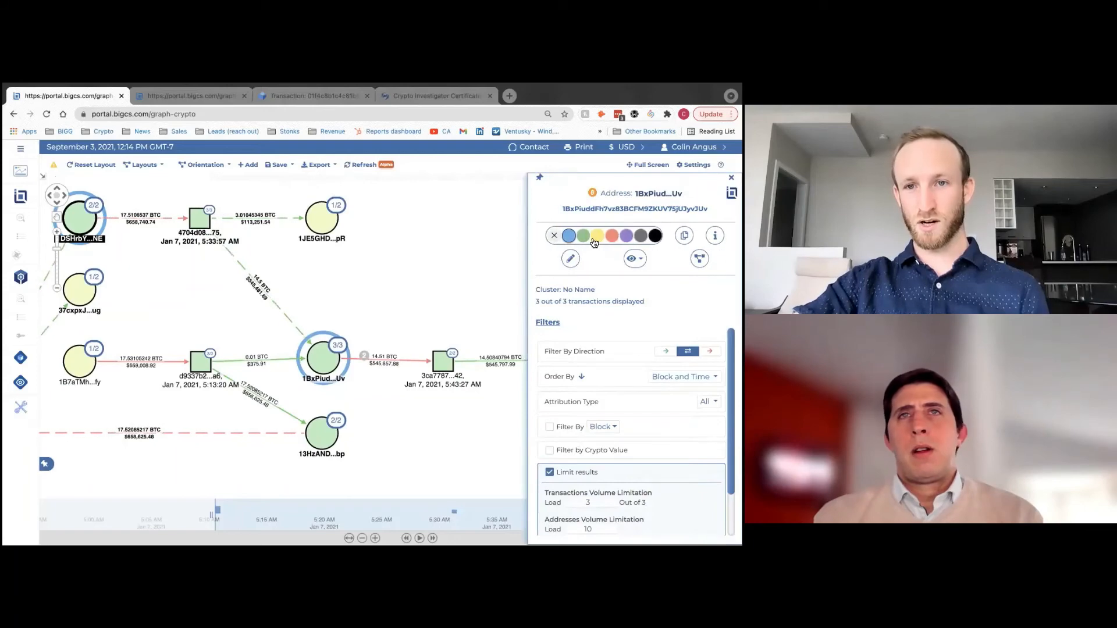
pyautogui.click(654, 235)
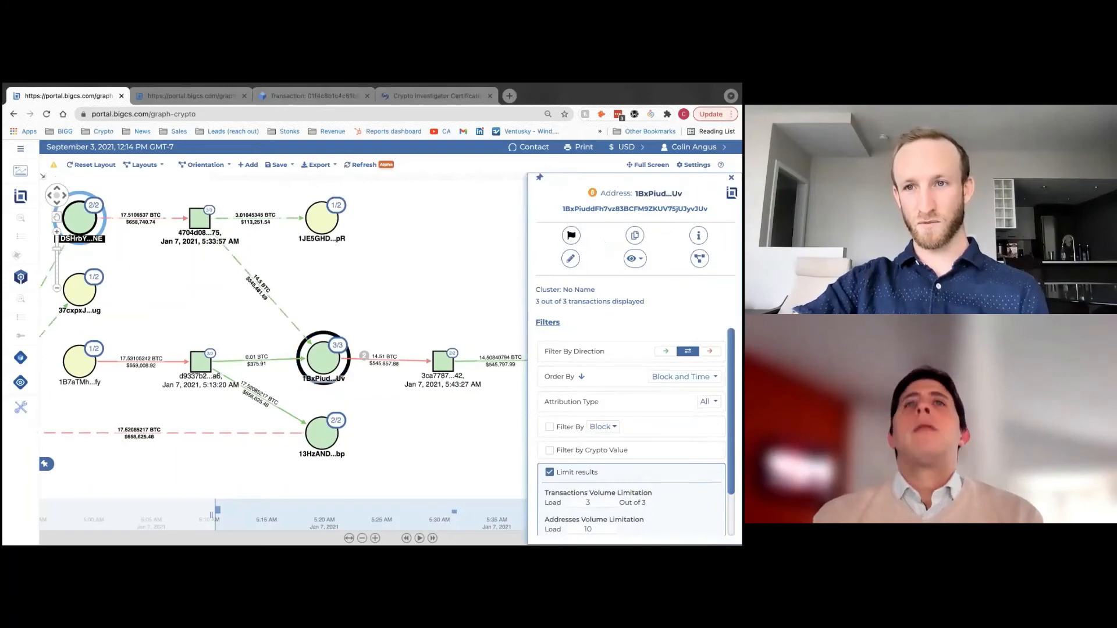
pyautogui.click(732, 178)
# - Reposition nodes 3ca7787...42 and 15QzYwn...Rb, then flag 15QzYwn...Rb in red
pyautogui.moveTo(403, 264); pyautogui.dragTo(337, 248)
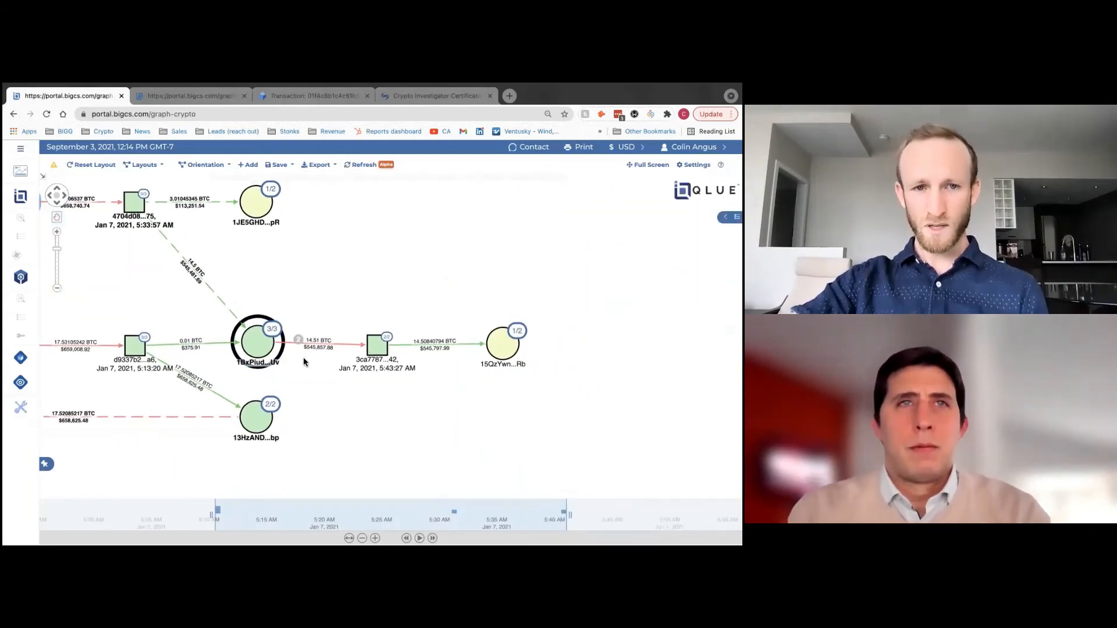
pyautogui.moveTo(375, 344); pyautogui.dragTo(379, 340)
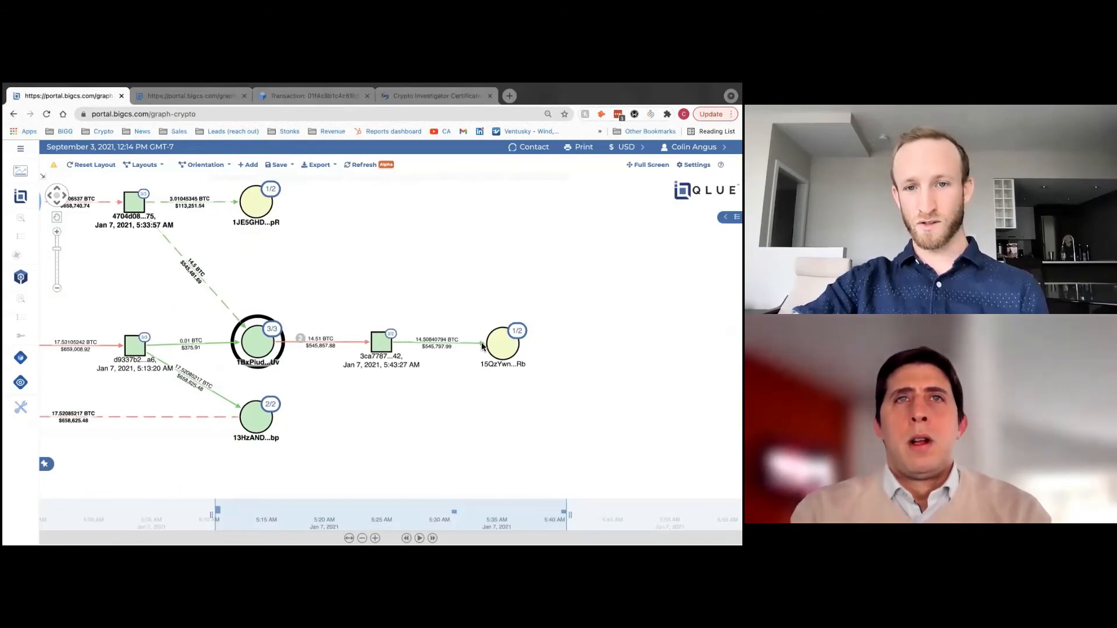
pyautogui.moveTo(499, 343); pyautogui.dragTo(505, 341)
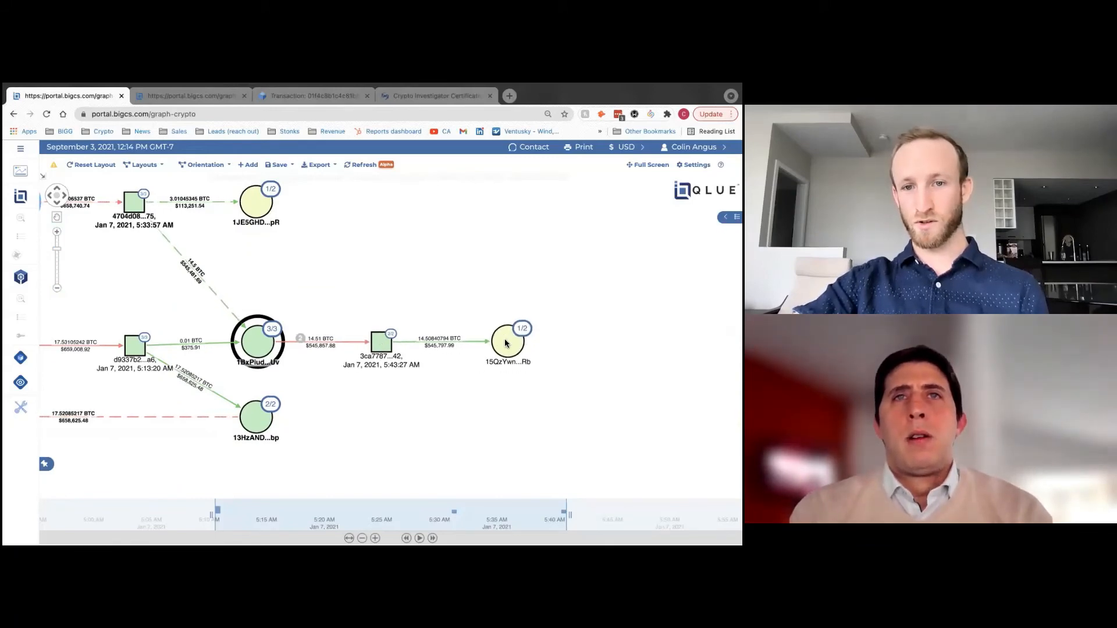
pyautogui.click(505, 343)
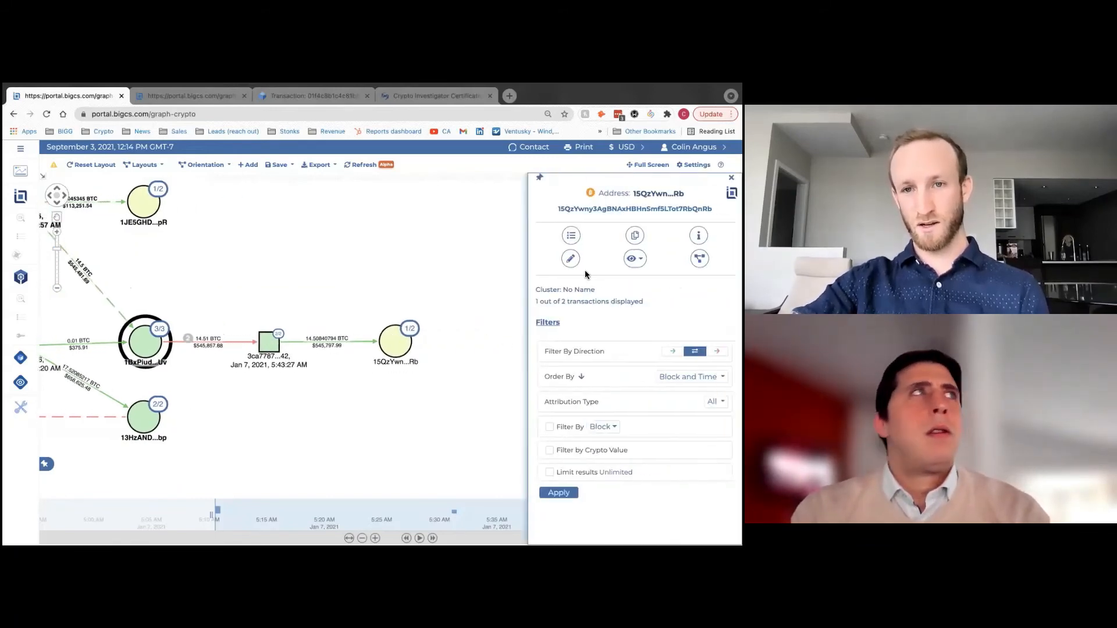
pyautogui.click(571, 235)
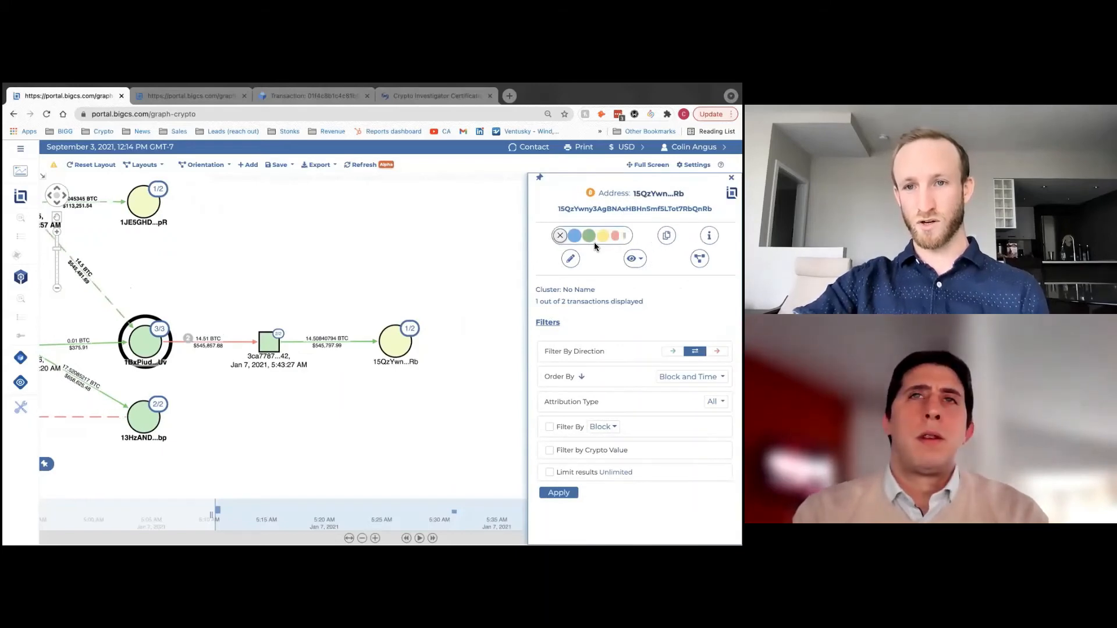
pyautogui.click(610, 235)
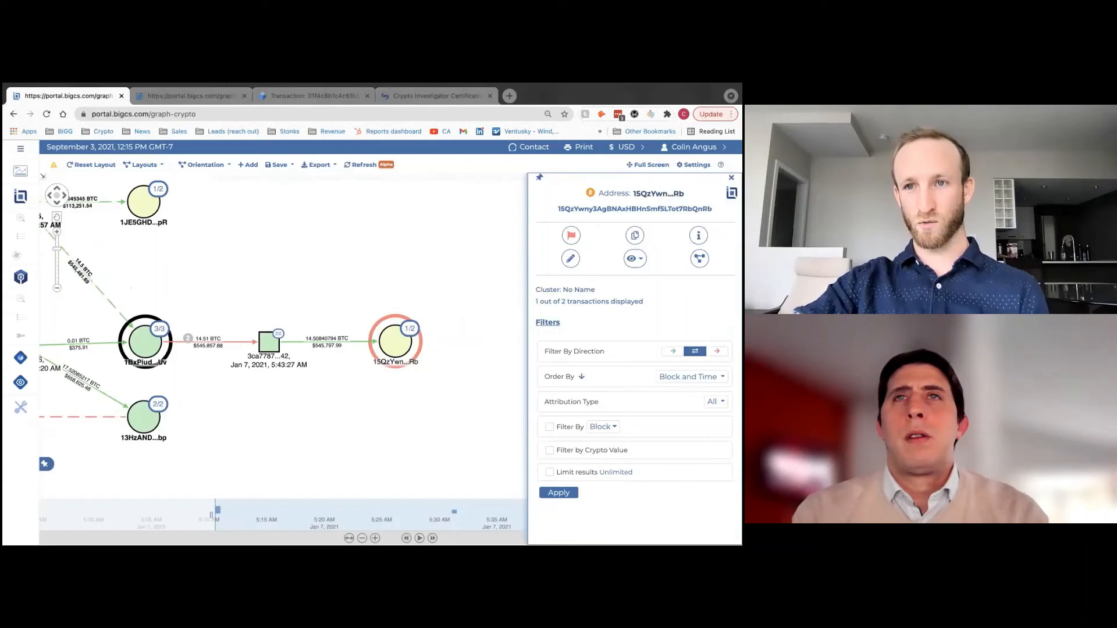
# - Close the 15QzYwn...Rb details, pan the view and nudge 1BxPiud...Uv slightly lower
pyautogui.moveTo(440, 349); pyautogui.dragTo(552, 349)
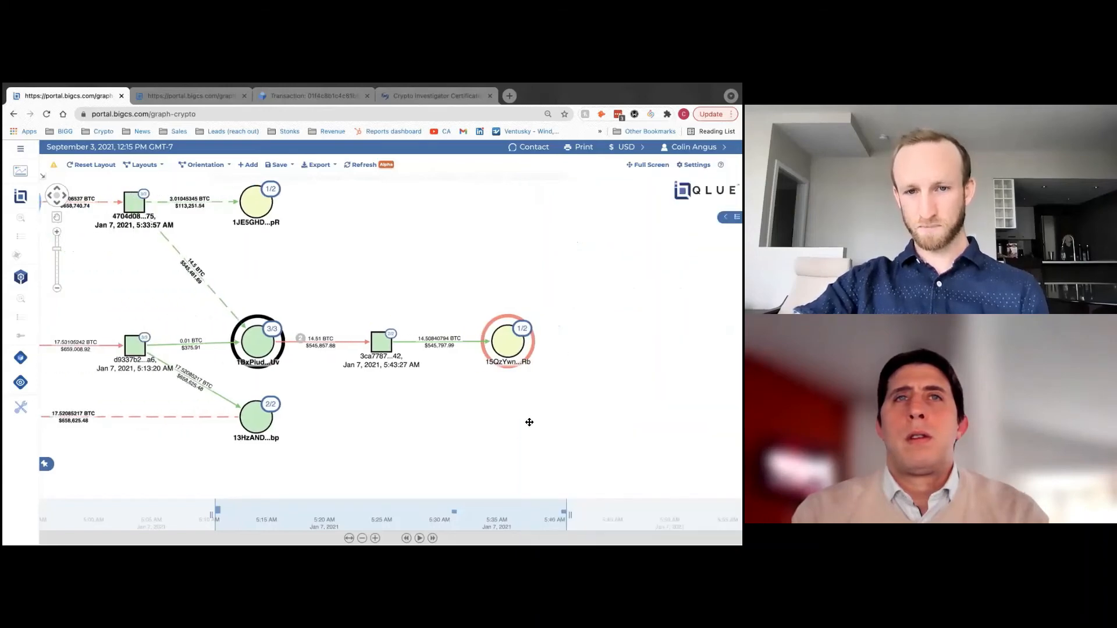
pyautogui.moveTo(530, 416); pyautogui.dragTo(477, 410)
pyautogui.scroll(2, 388, 417)
pyautogui.moveTo(320, 405); pyautogui.dragTo(341, 405)
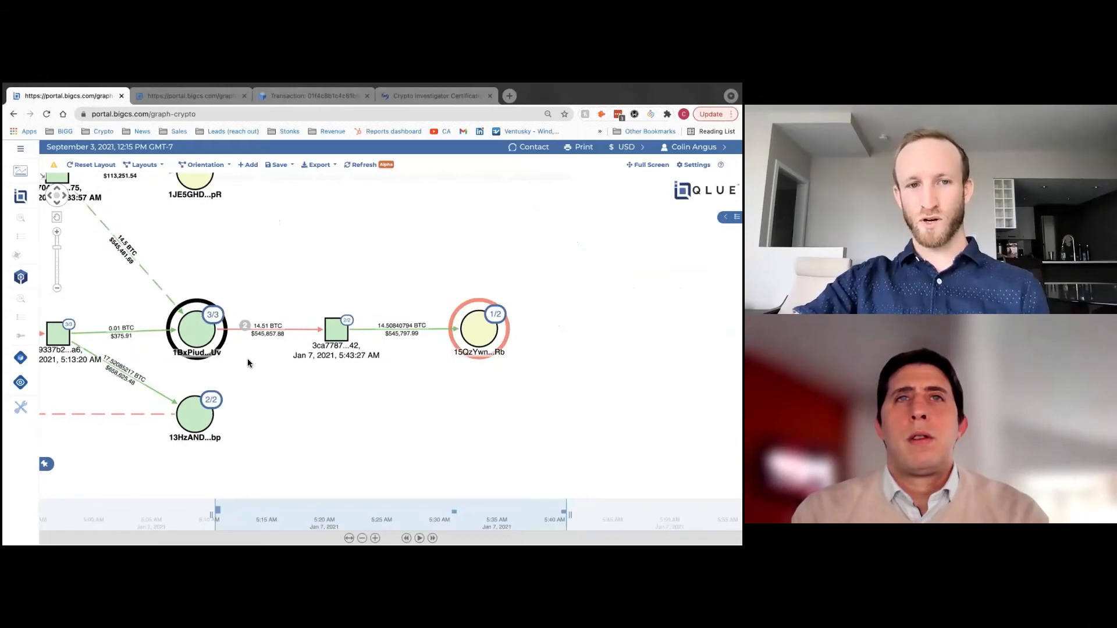
pyautogui.moveTo(197, 334); pyautogui.dragTo(198, 335)
pyautogui.moveTo(489, 335); pyautogui.dragTo(490, 336)
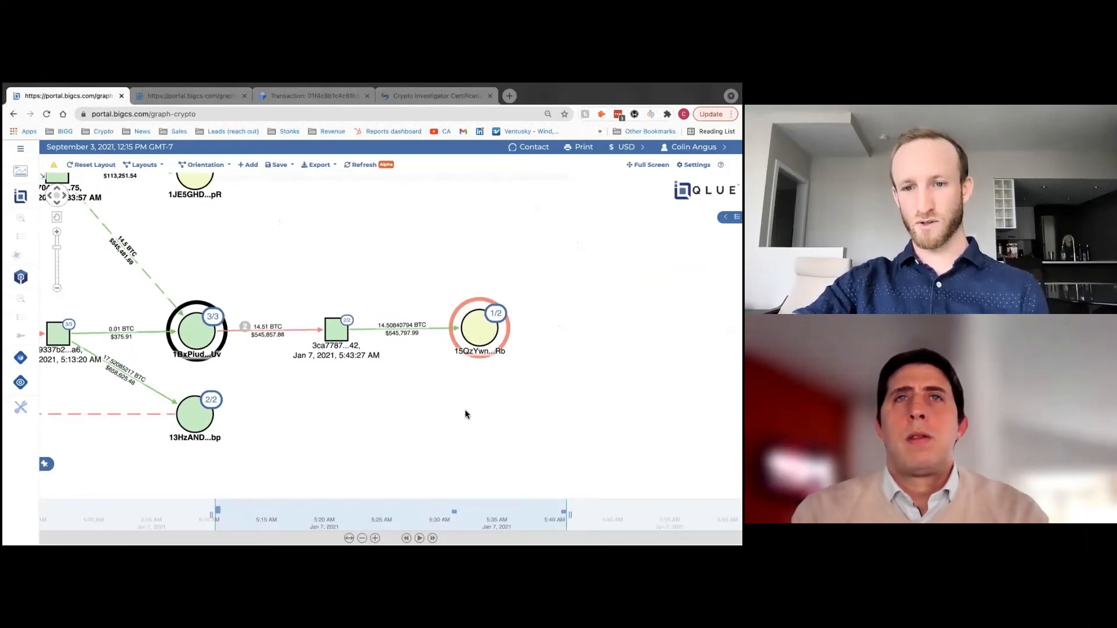
# - Straighten the 14.51 and 14.50840794 BTC links, aligning 3ca7787...42 and 15QzYwn...Rb
pyautogui.moveTo(340, 338); pyautogui.dragTo(306, 317)
pyautogui.moveTo(376, 324); pyautogui.dragTo(402, 306)
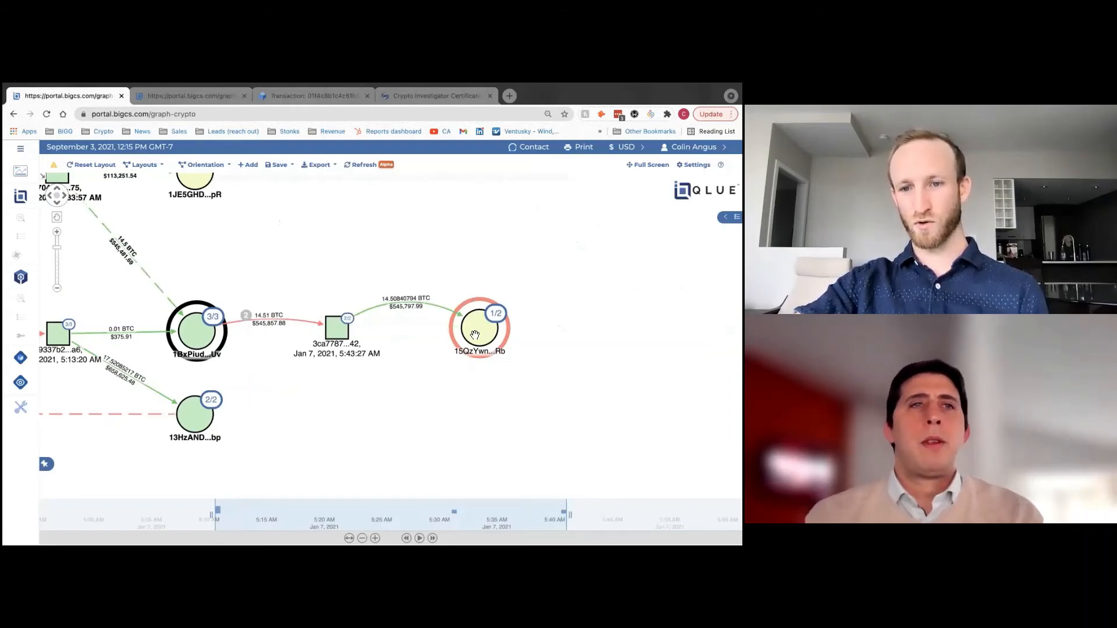
pyautogui.moveTo(433, 316); pyautogui.dragTo(434, 329)
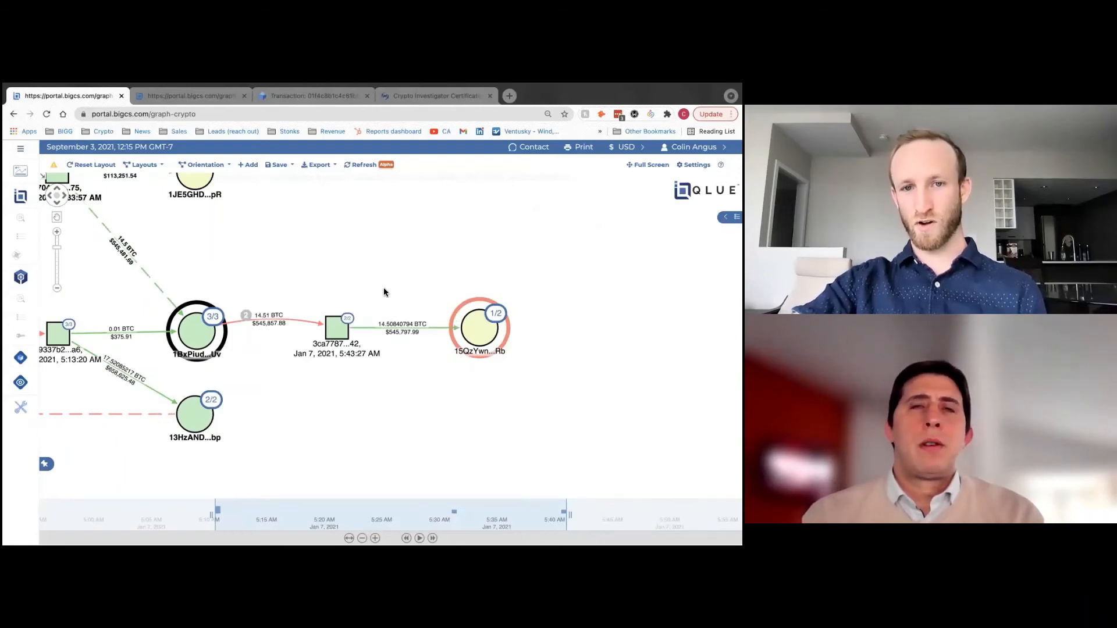
pyautogui.moveTo(294, 320); pyautogui.dragTo(295, 326)
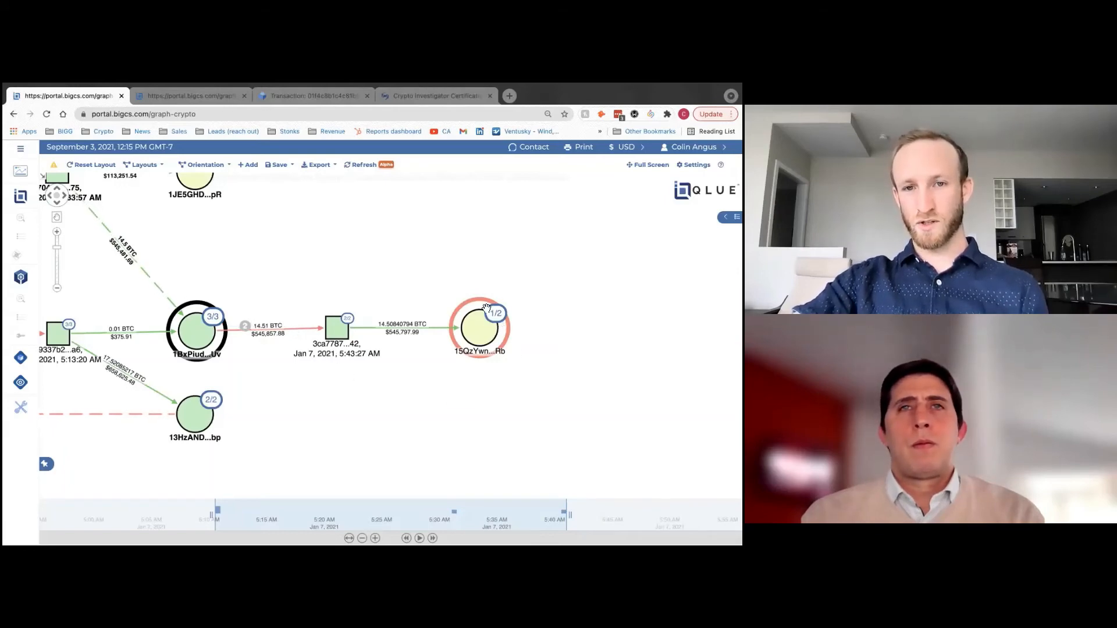
pyautogui.scroll(2, 528, 342)
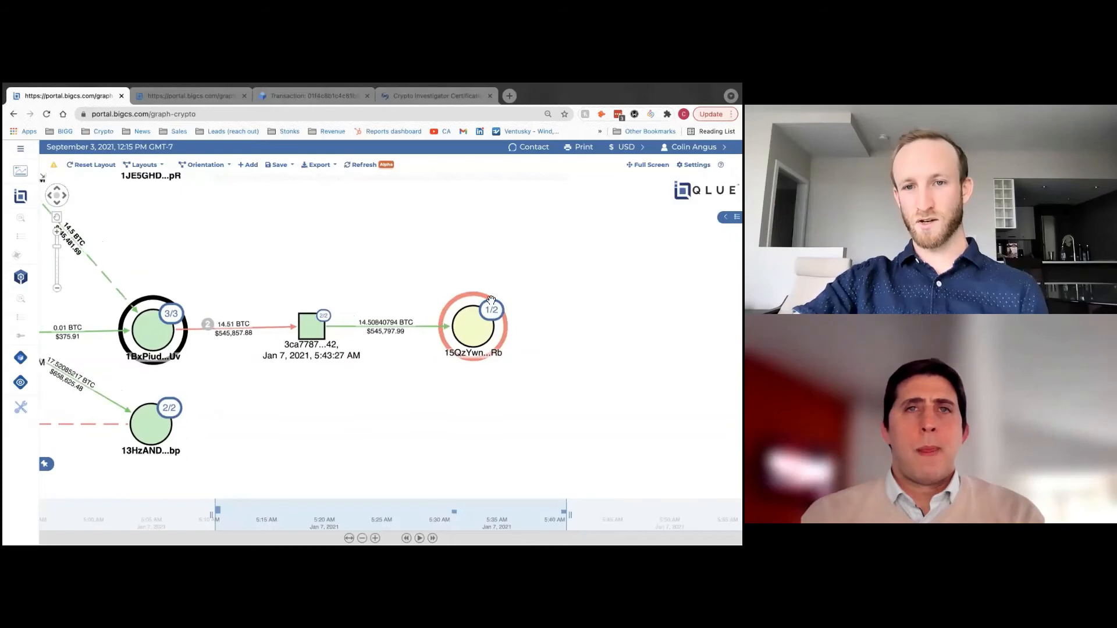
pyautogui.moveTo(482, 329); pyautogui.dragTo(483, 332)
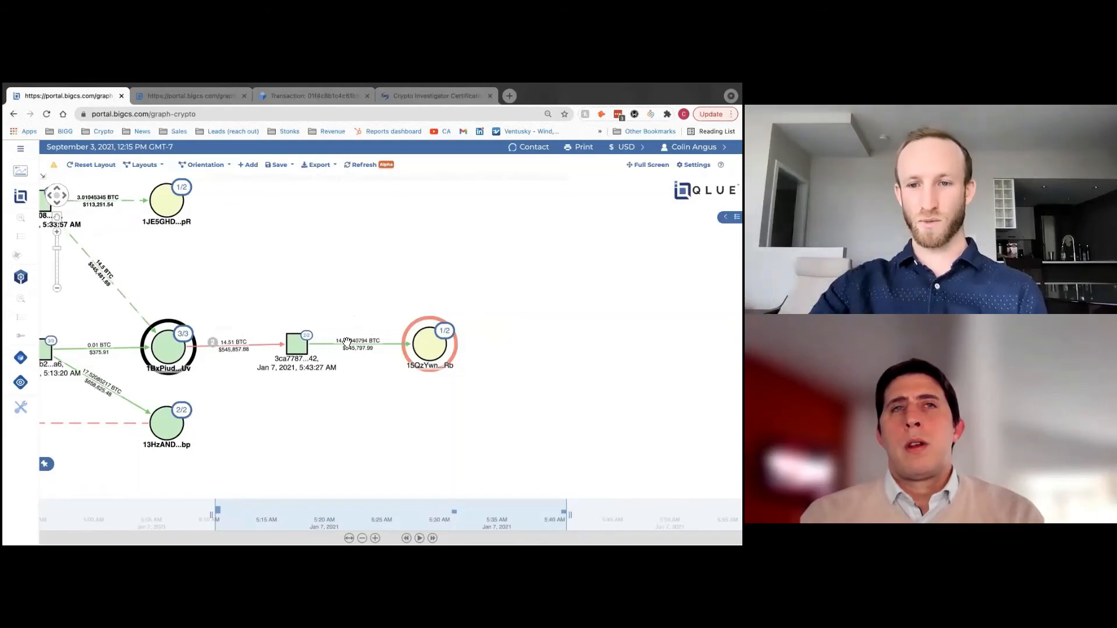
# - Expand 15QzYwn...Rb to reveal its Jan 13 transaction and pan to the new hop
pyautogui.doubleClick(432, 351)
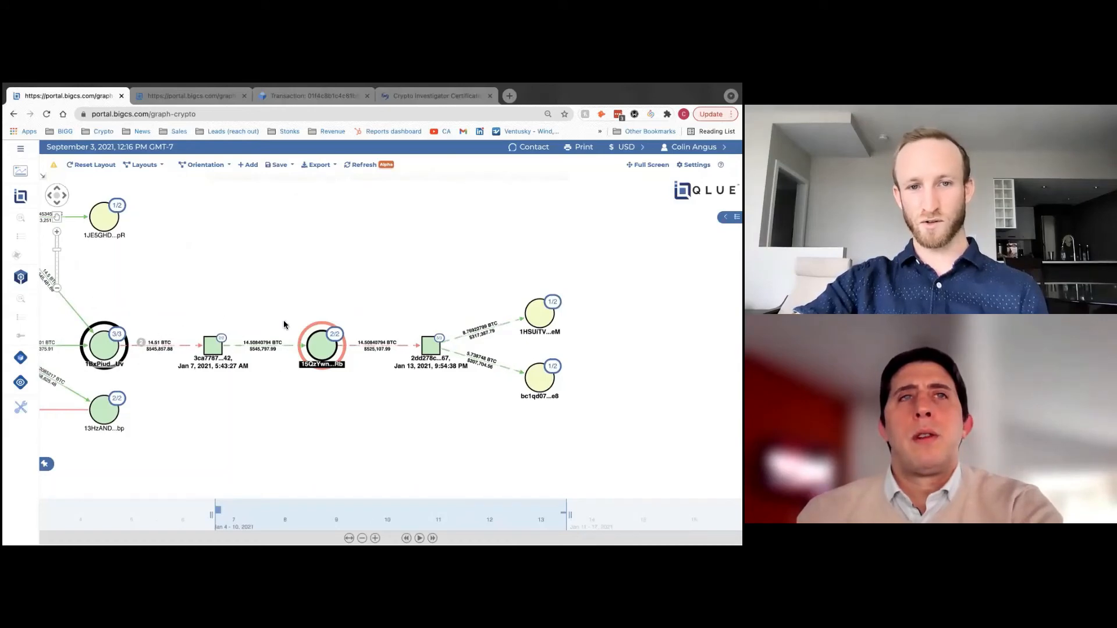
pyautogui.moveTo(327, 348); pyautogui.dragTo(324, 351)
pyautogui.scroll(2, 325, 352)
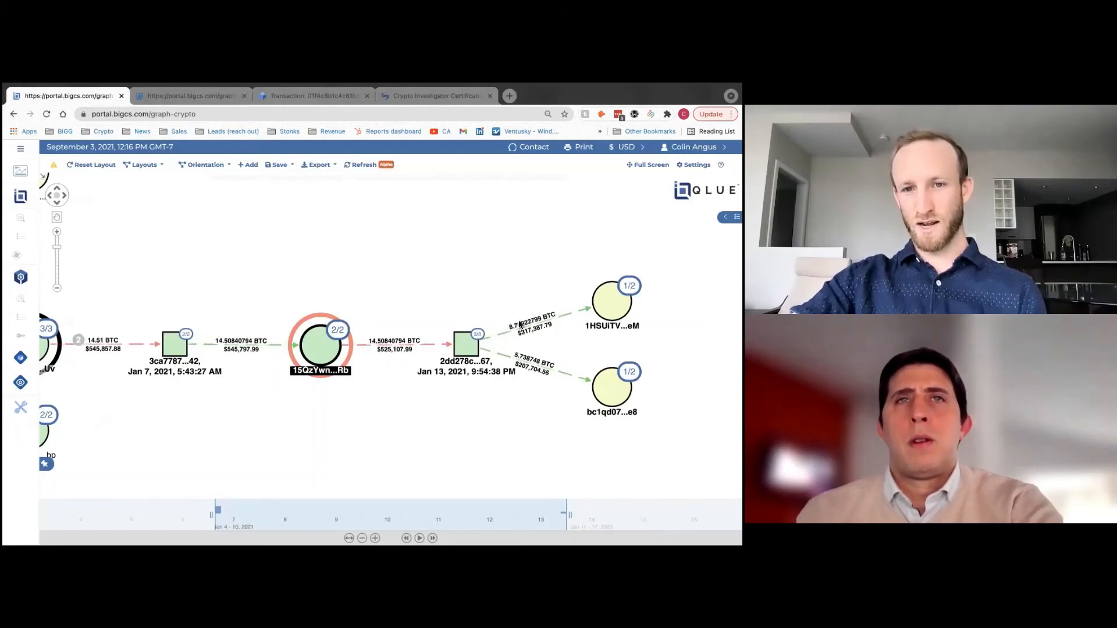
pyautogui.moveTo(448, 283); pyautogui.dragTo(333, 273)
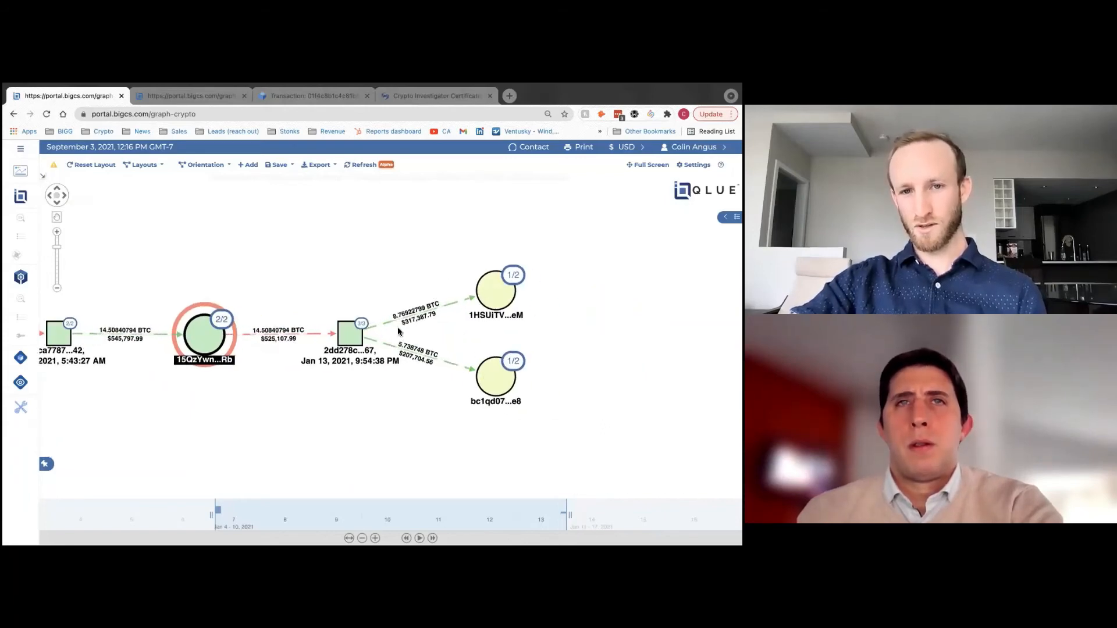
# - Space out the receivers: bc1qd07...e8 lower, 1HSUiTV...eM higher, then zoom out and recentre
pyautogui.moveTo(495, 382); pyautogui.dragTo(496, 397)
pyautogui.moveTo(492, 292); pyautogui.dragTo(491, 281)
pyautogui.scroll(-2, 489, 284)
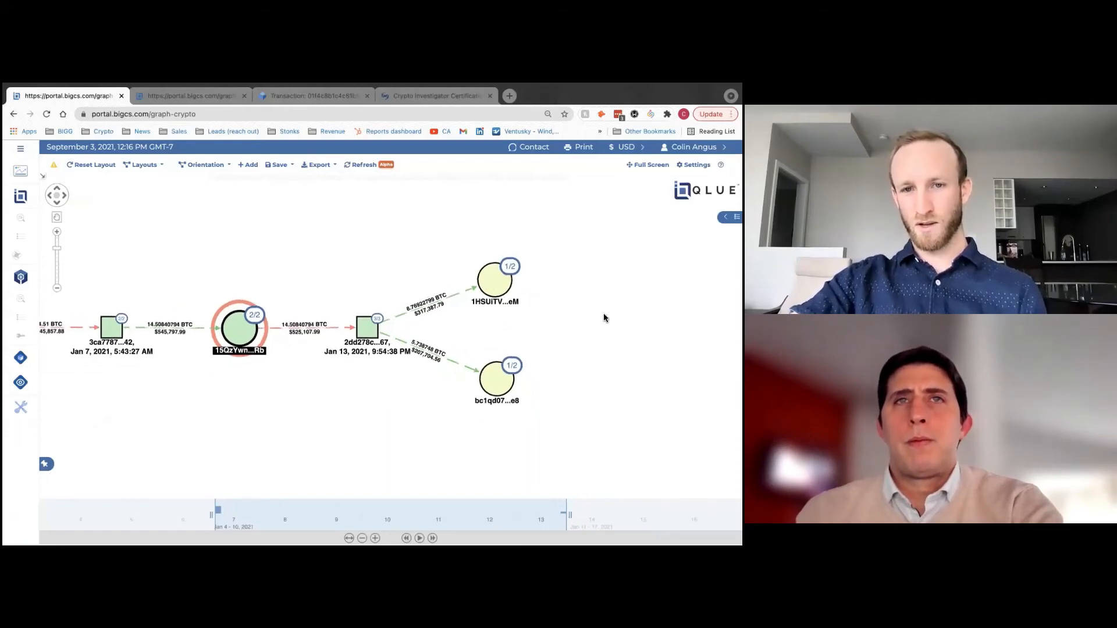
pyautogui.moveTo(604, 318); pyautogui.dragTo(489, 314)
# - Flag receiving addresses 1HSUiTV...eM and bc1qd07...e8 red and close the details panel
pyautogui.click(379, 279)
pyautogui.click(571, 235)
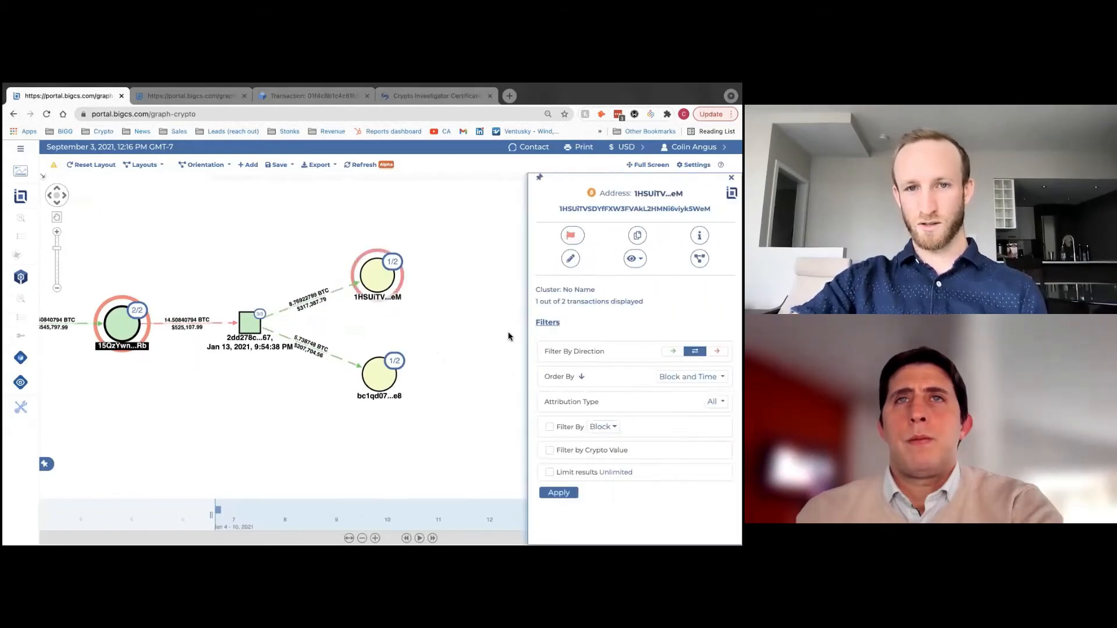
pyautogui.click(379, 374)
pyautogui.click(568, 237)
pyautogui.click(642, 235)
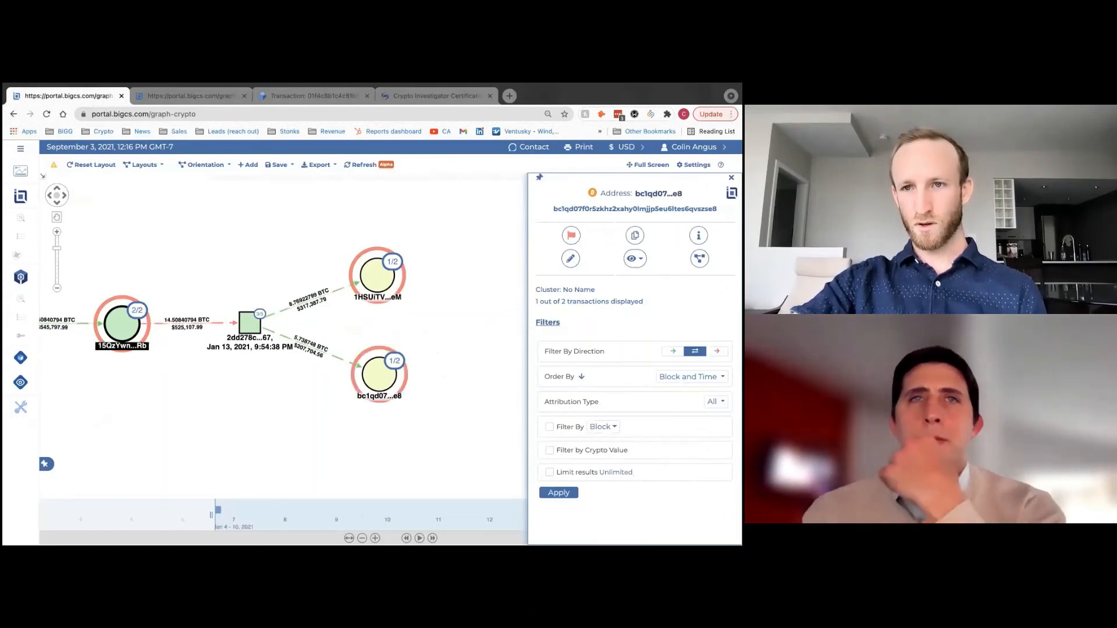
pyautogui.click(464, 393)
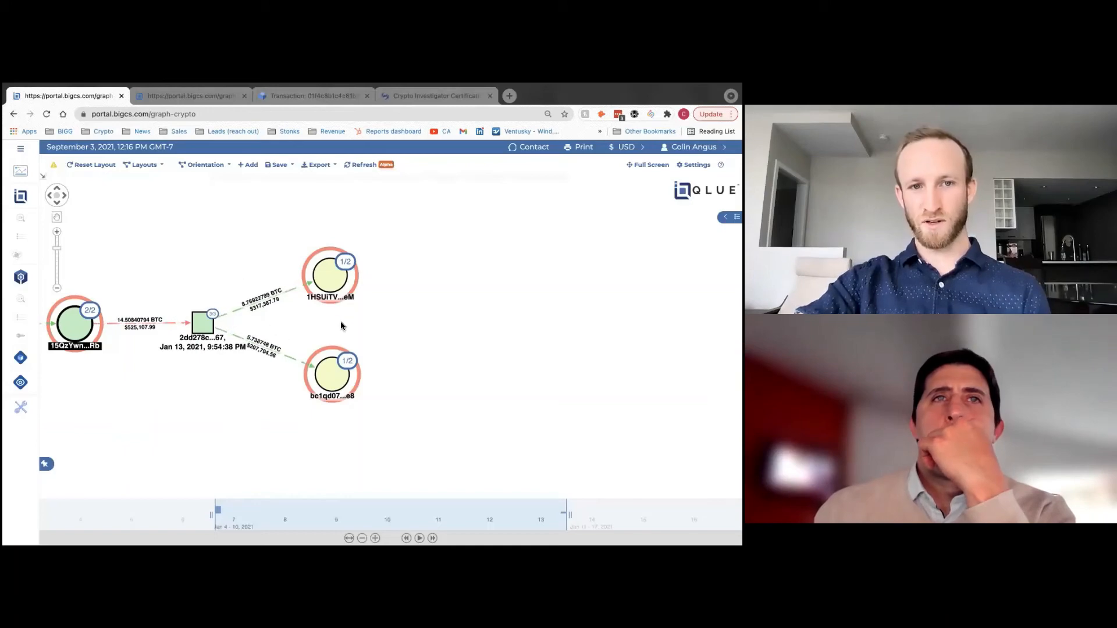
pyautogui.moveTo(341, 326); pyautogui.dragTo(333, 335)
# - Expand 1HSUiTV...eM to its next transaction and pan left to follow the hop
pyautogui.doubleClick(315, 280)
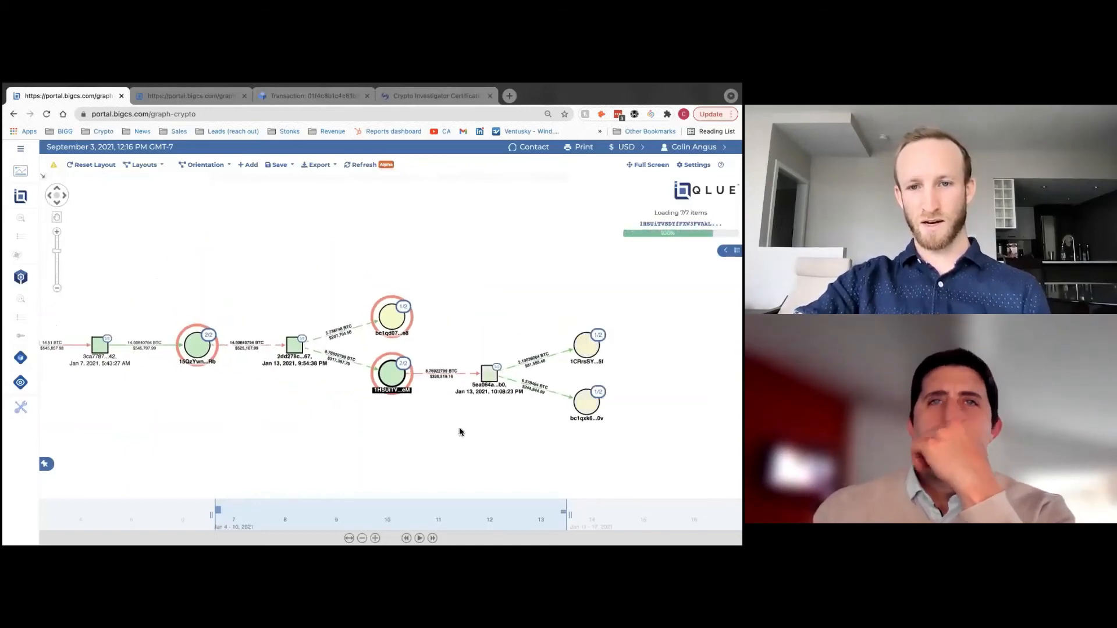
pyautogui.scroll(3, 387, 429)
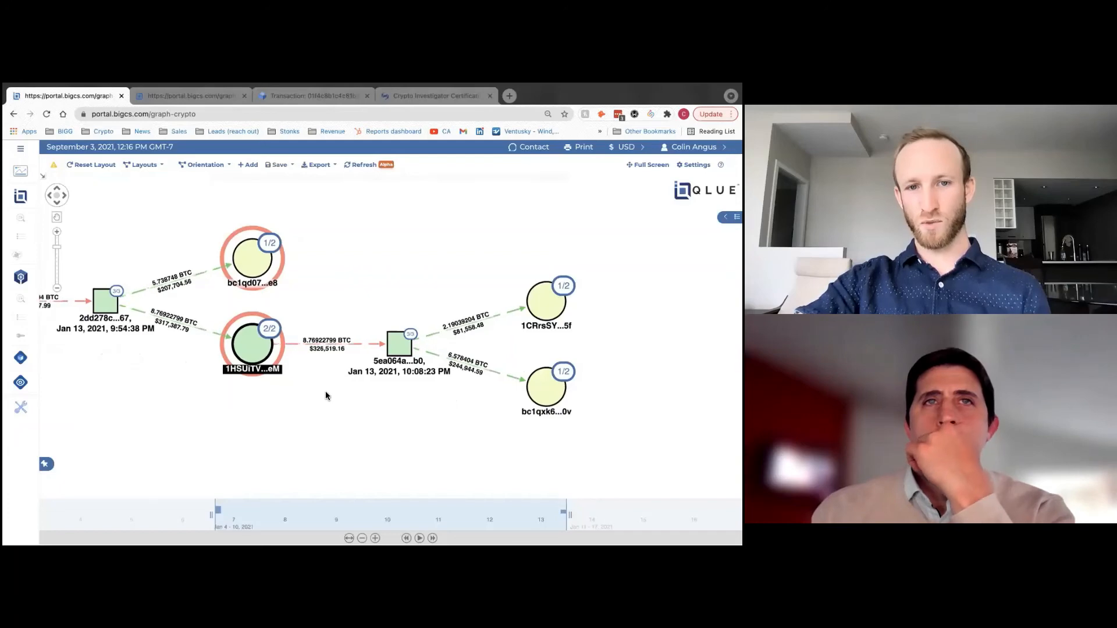
pyautogui.moveTo(329, 390); pyautogui.dragTo(277, 391)
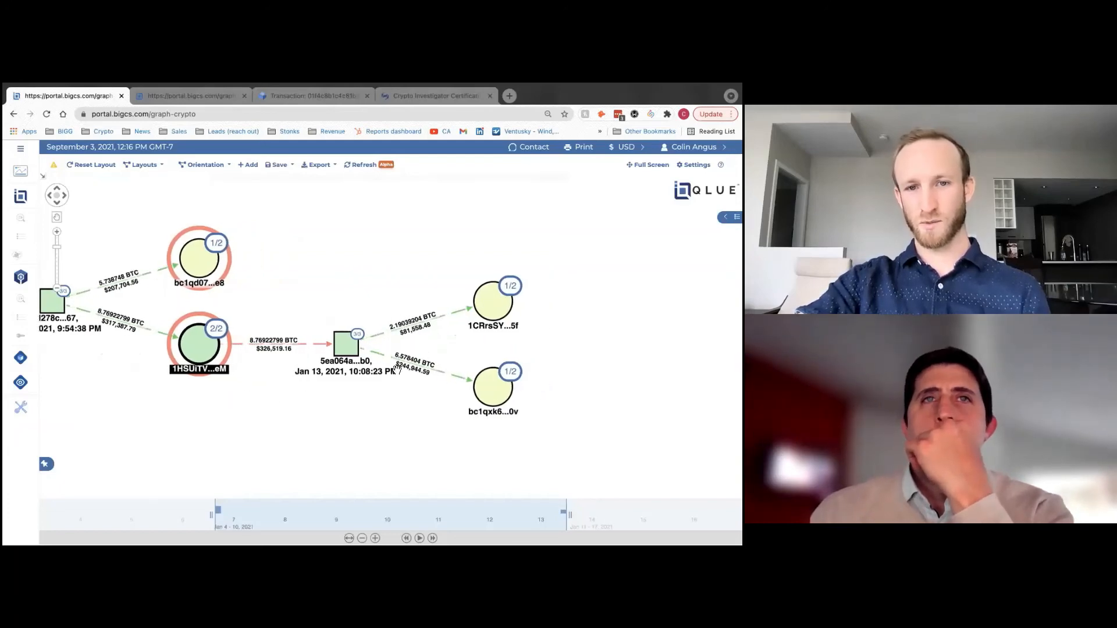
pyautogui.moveTo(484, 426); pyautogui.dragTo(456, 428)
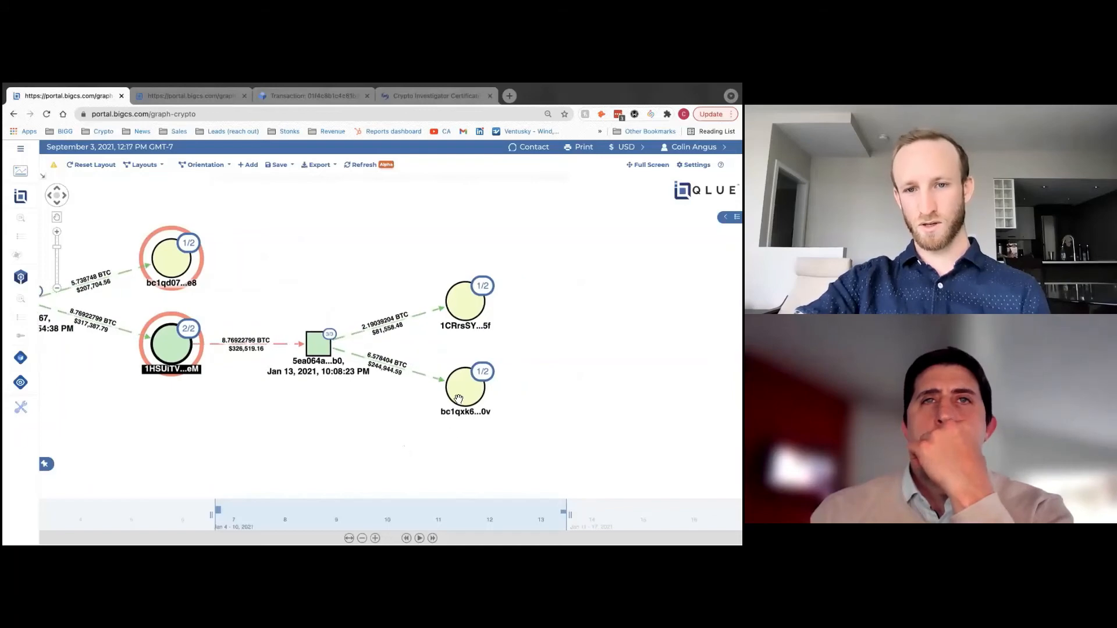
# - Expand bc1qxk6...0v, the 6.578404 BTC recipient, and pan toward its outgoing transaction
pyautogui.doubleClick(458, 400)
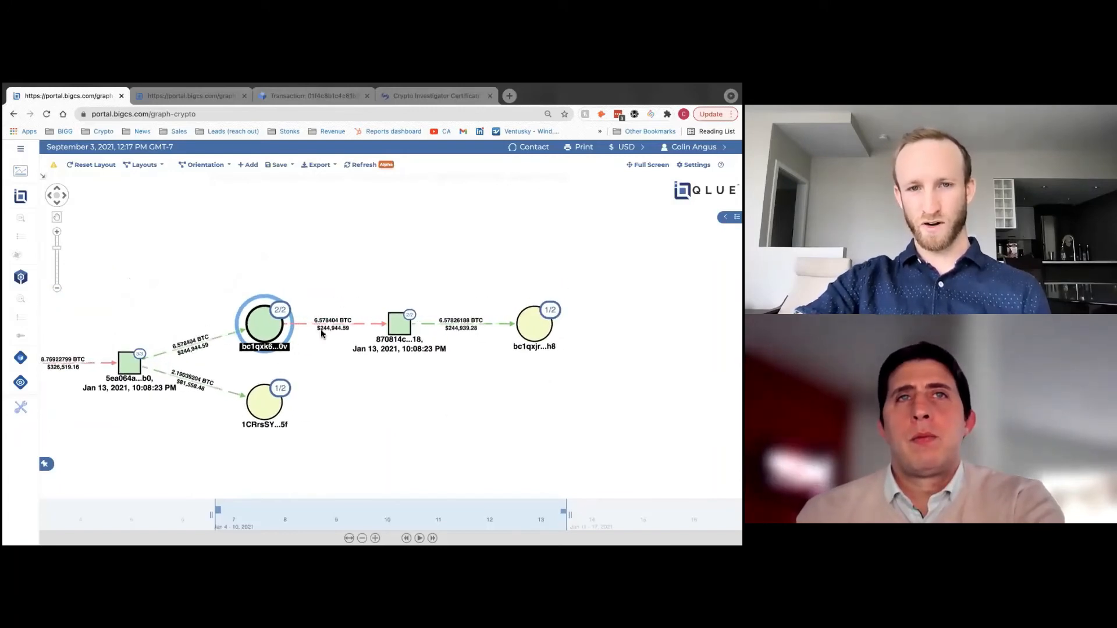
pyautogui.click(564, 346)
pyautogui.moveTo(540, 377); pyautogui.dragTo(475, 377)
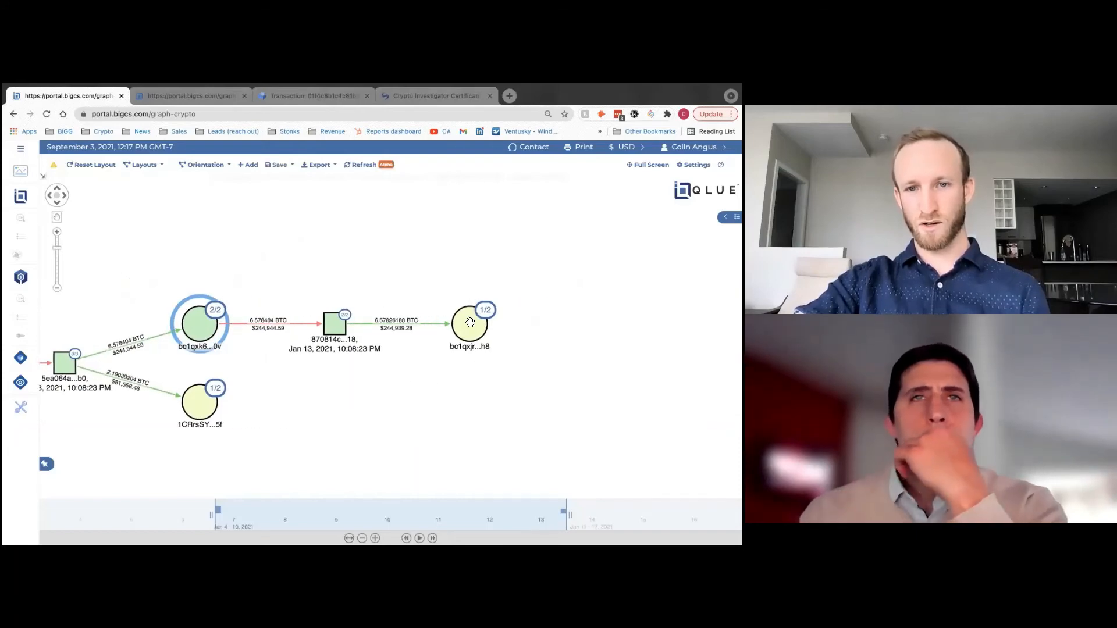
# - Expand bc1qxjr...h8 to show 6.001131 BTC reaching Binance address 139H2VN...h8, then tidy both outputs
pyautogui.doubleClick(482, 324)
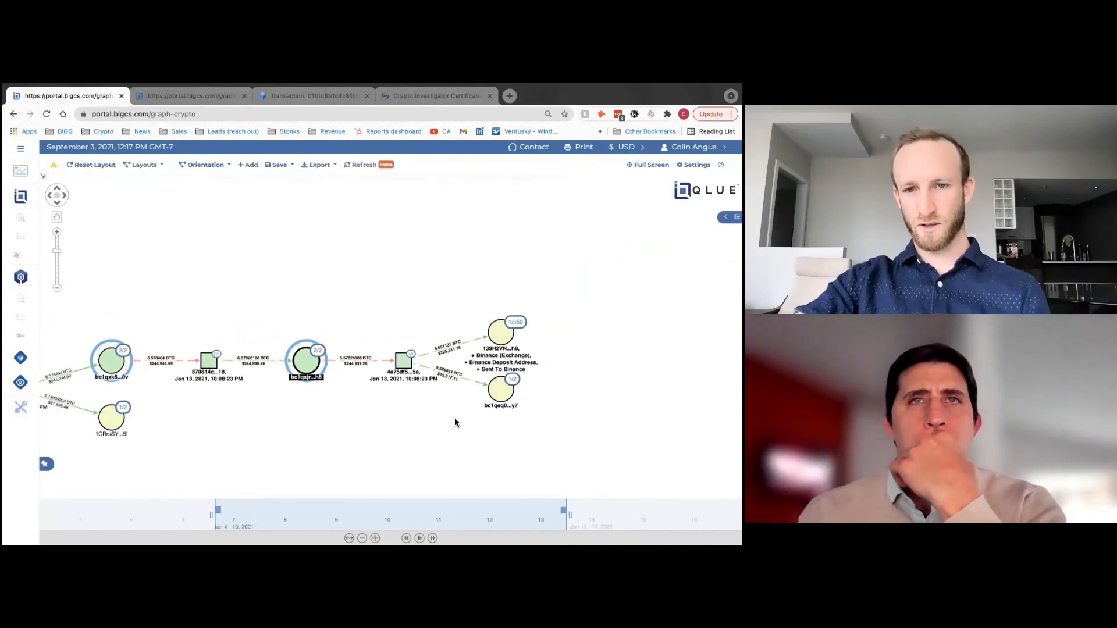
pyautogui.scroll(2, 455, 422)
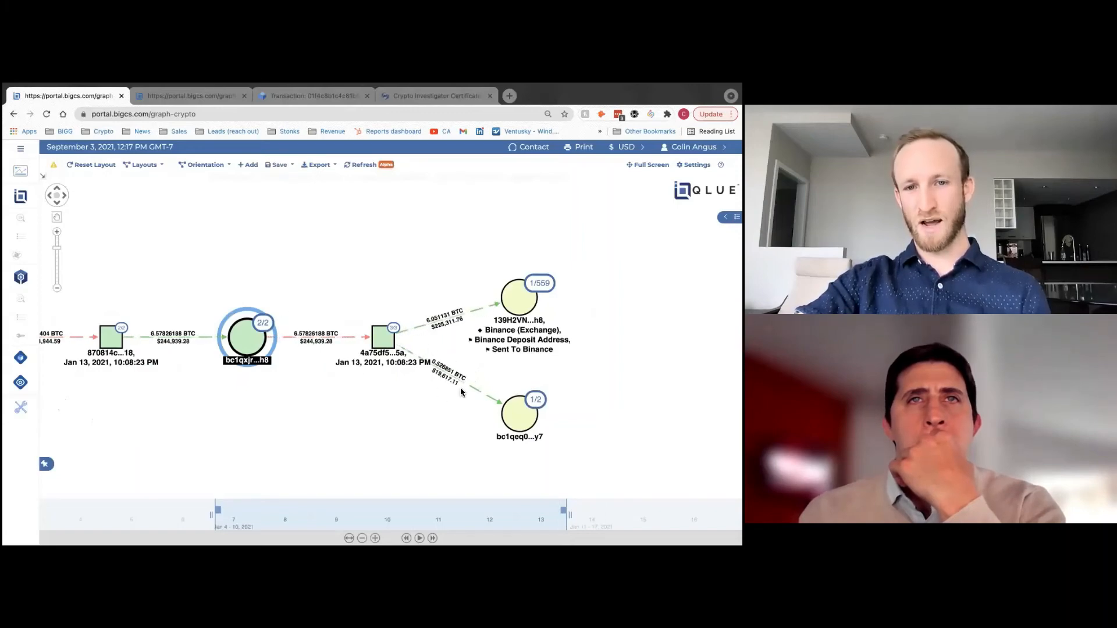
pyautogui.moveTo(519, 420); pyautogui.dragTo(527, 415)
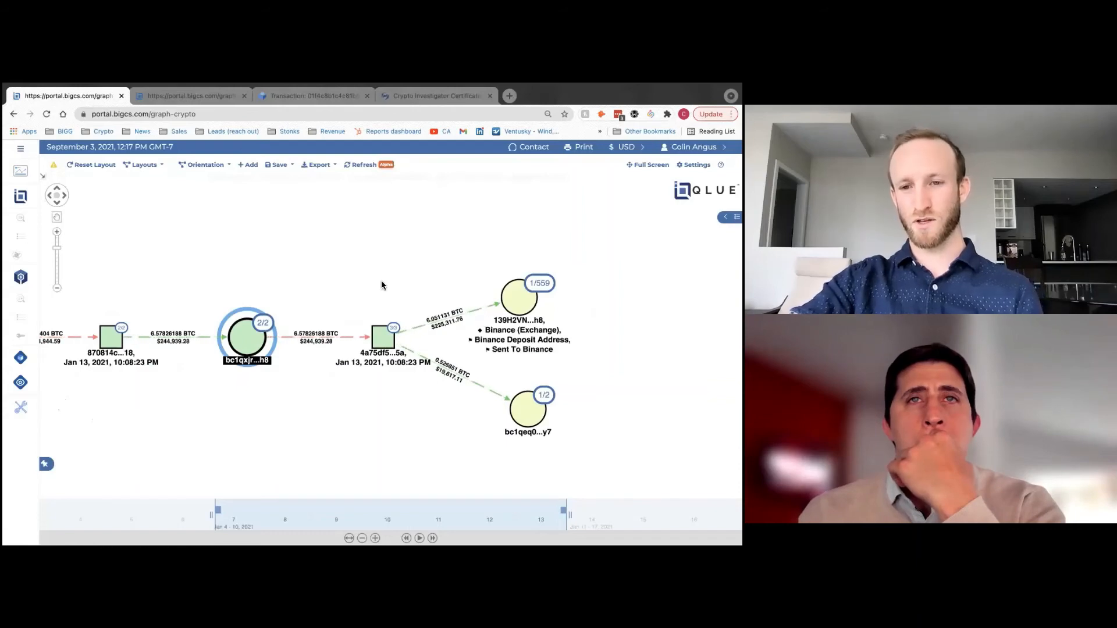
pyautogui.moveTo(385, 274); pyautogui.dragTo(356, 276)
pyautogui.moveTo(493, 297); pyautogui.dragTo(499, 295)
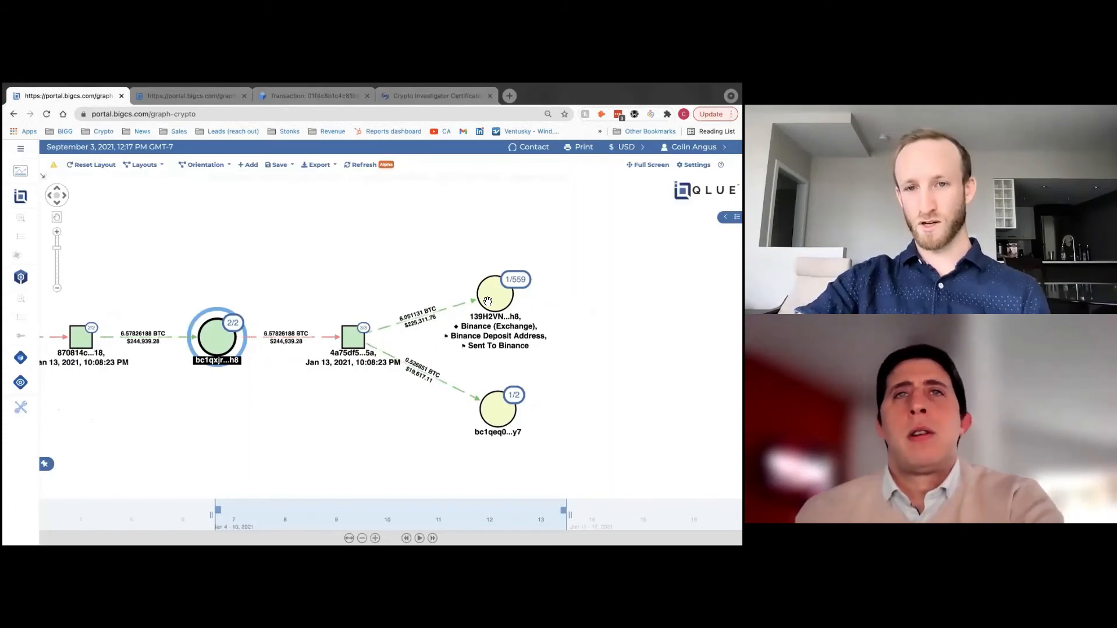
pyautogui.moveTo(493, 303); pyautogui.dragTo(491, 303)
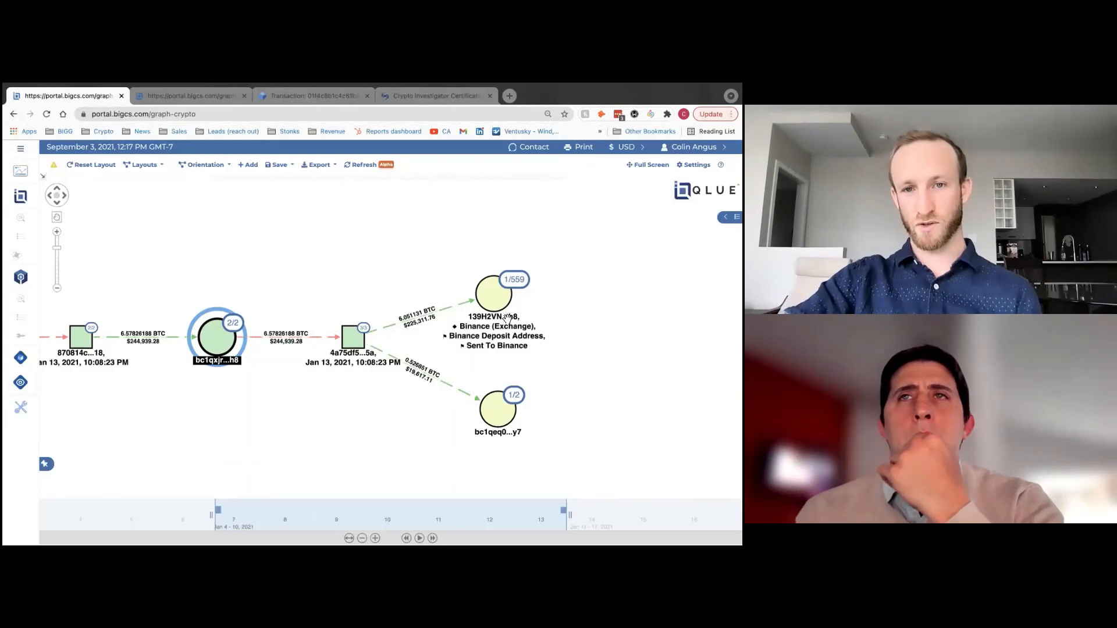
pyautogui.moveTo(490, 291); pyautogui.dragTo(491, 292)
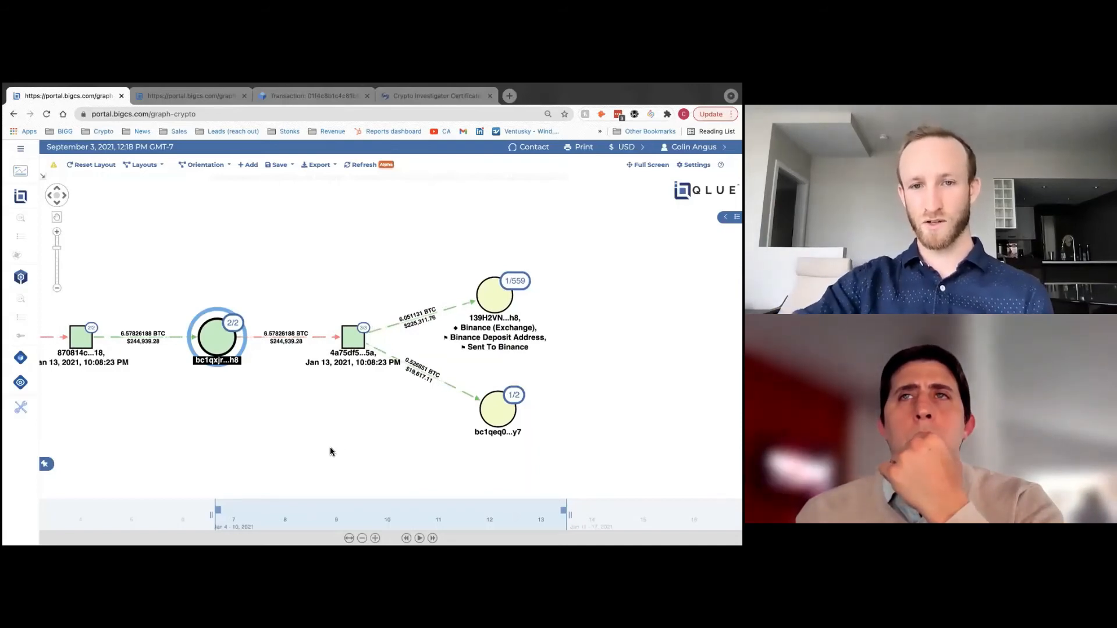
# - Zoom out and pan right so the chain from the black-flagged address to Binance fits
pyautogui.scroll(-2, 330, 452)
pyautogui.scroll(-2, 330, 448)
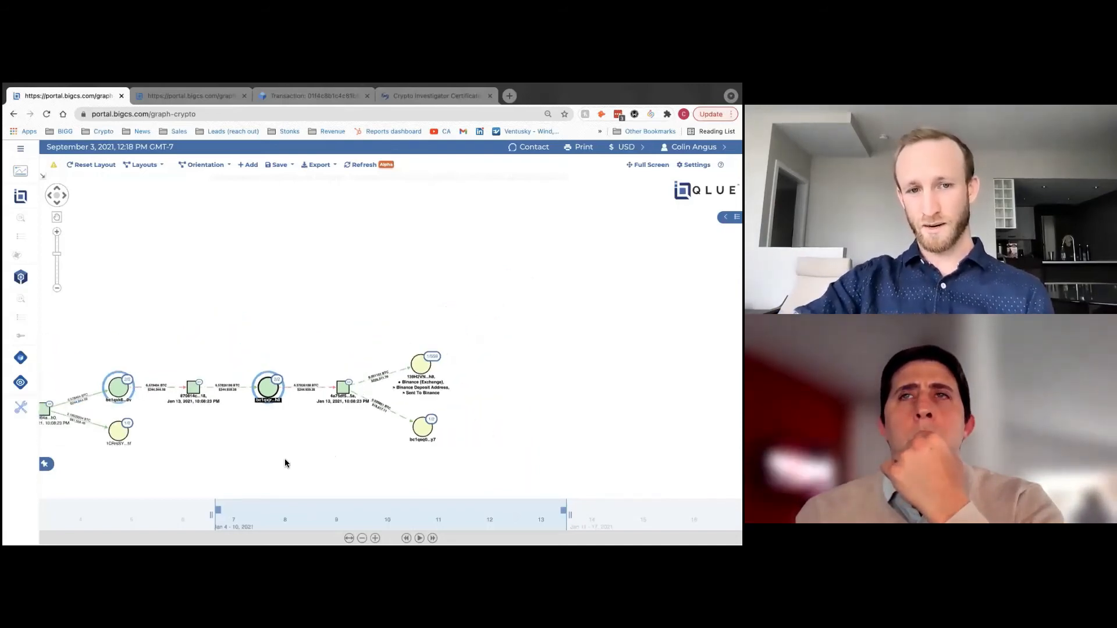
pyautogui.moveTo(285, 459); pyautogui.dragTo(432, 367)
pyautogui.scroll(4, 389, 399)
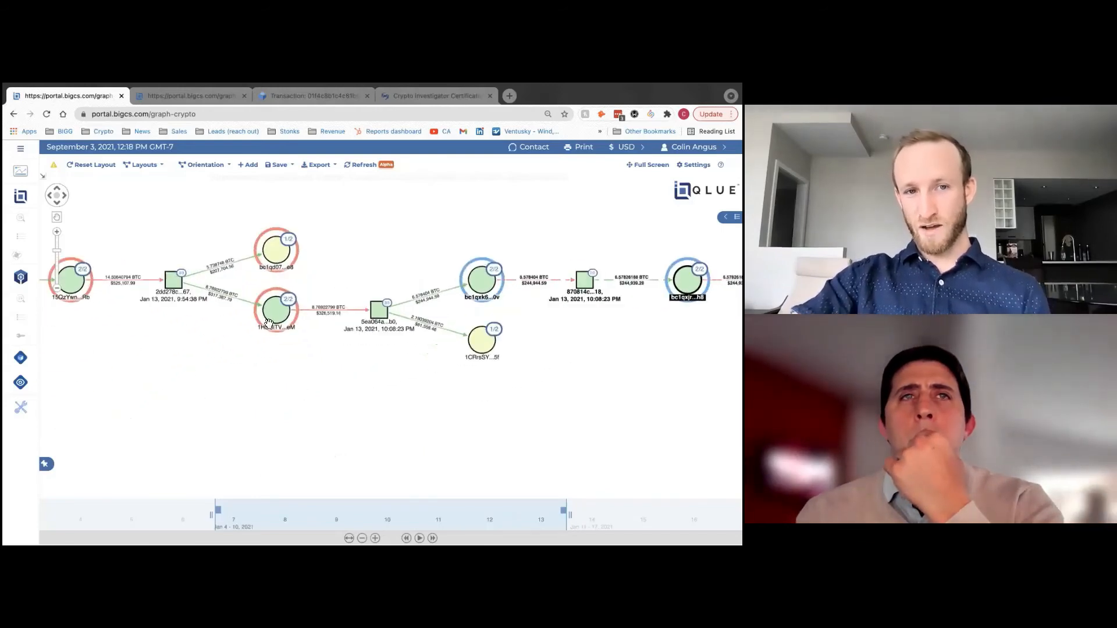
pyautogui.scroll(-4, 359, 407)
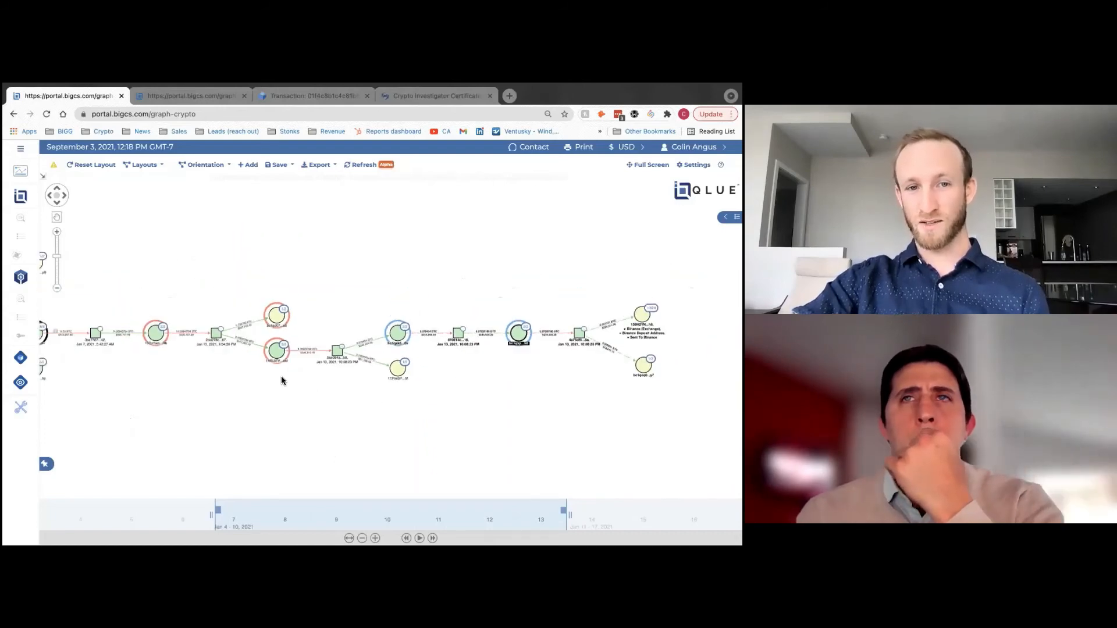
pyautogui.moveTo(140, 387); pyautogui.dragTo(169, 386)
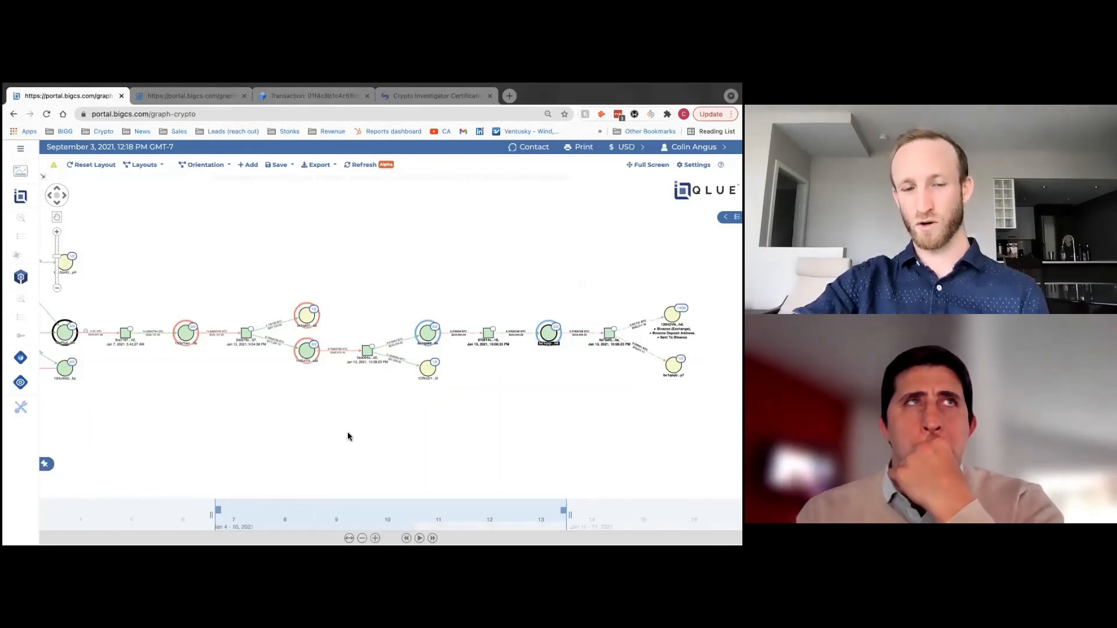
pyautogui.moveTo(180, 417); pyautogui.dragTo(193, 414)
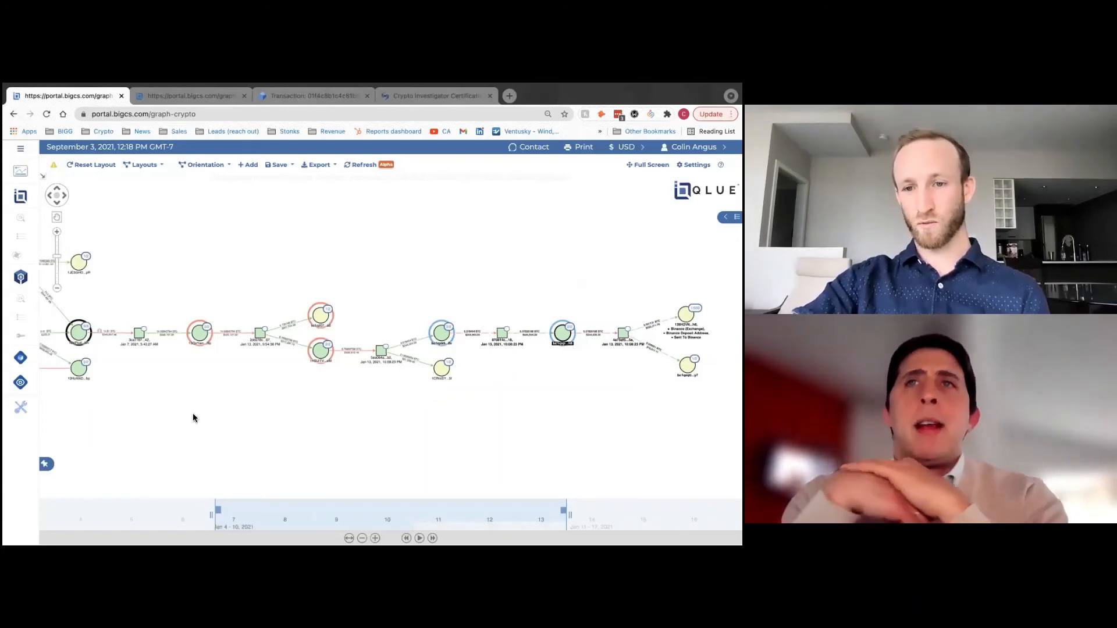
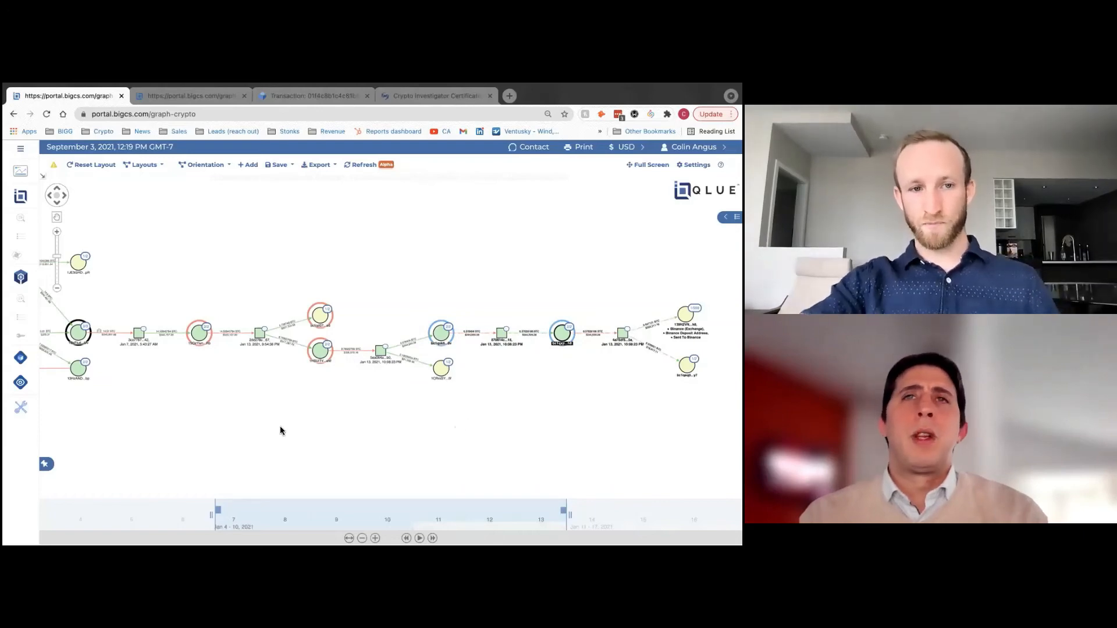
# - Pan and zoom to center transaction 2dd278c…67 and its 5.738748 and 8.76922799 BTC outputs
pyautogui.moveTo(210, 419); pyautogui.dragTo(145, 452)
pyautogui.scroll(4, 144, 451)
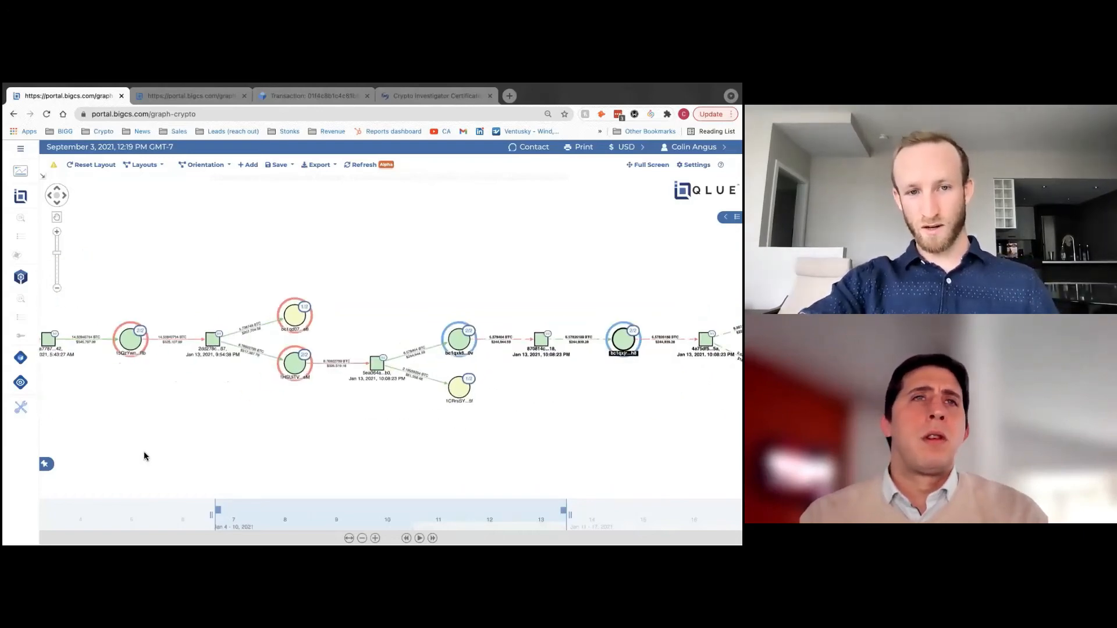
pyautogui.moveTo(326, 381); pyautogui.dragTo(312, 421)
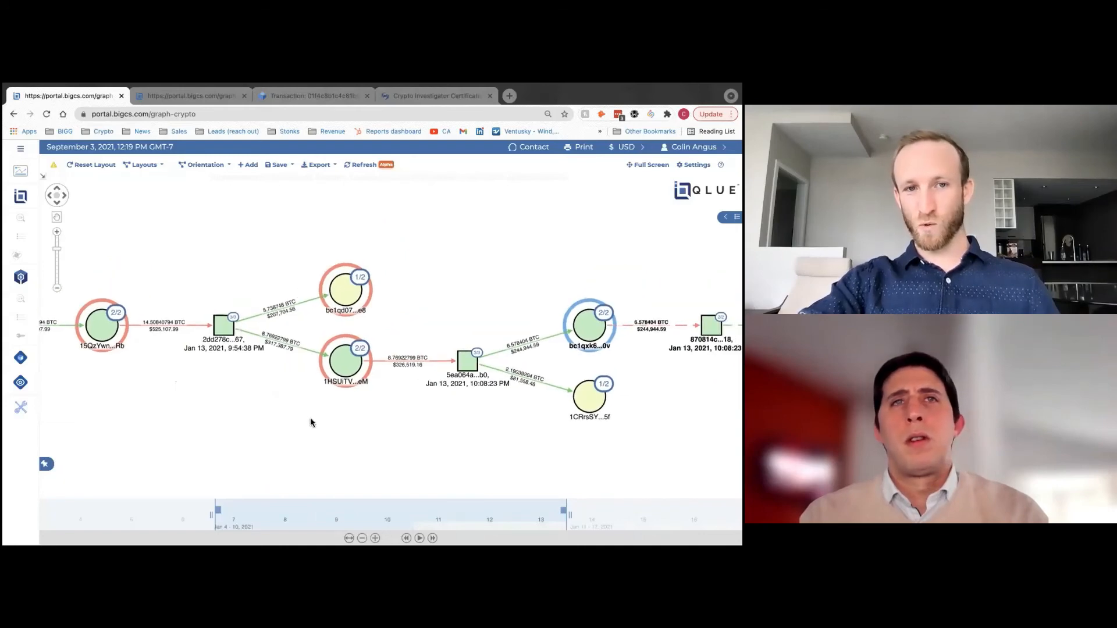
pyautogui.scroll(2, 312, 421)
pyautogui.moveTo(322, 323); pyautogui.dragTo(297, 336)
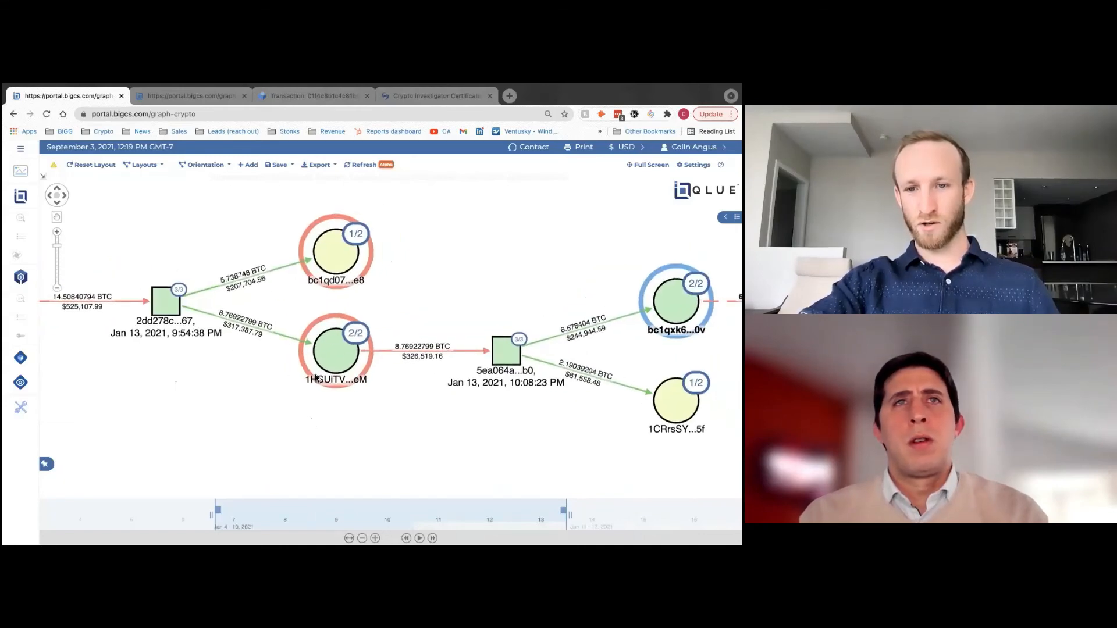
pyautogui.moveTo(153, 403); pyautogui.dragTo(255, 401)
pyautogui.scroll(-2, 254, 400)
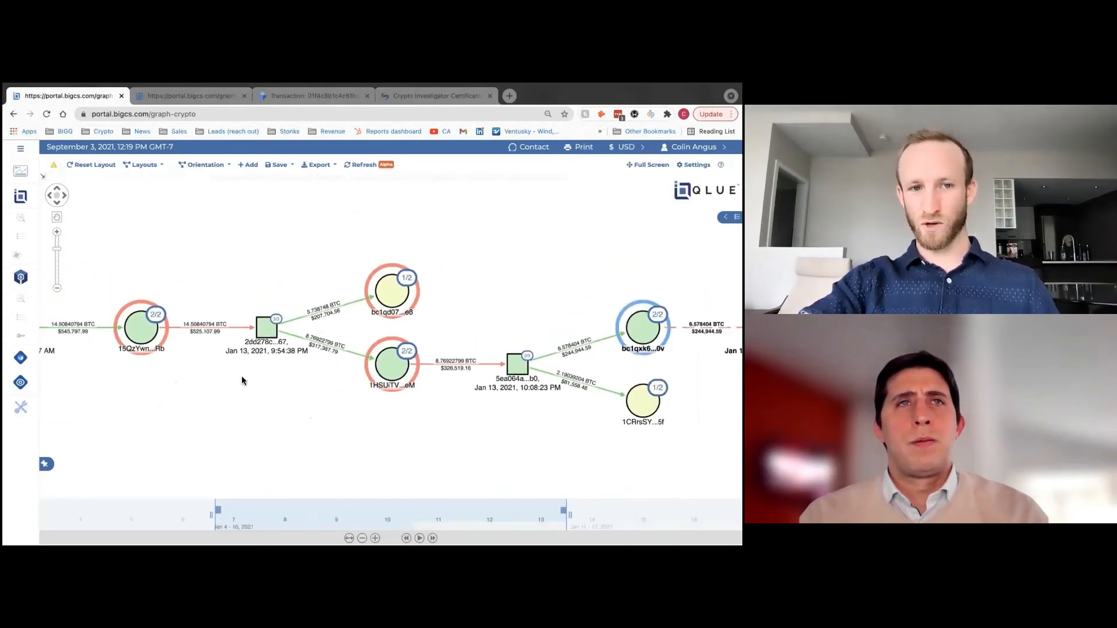
pyautogui.scroll(-1, 280, 342)
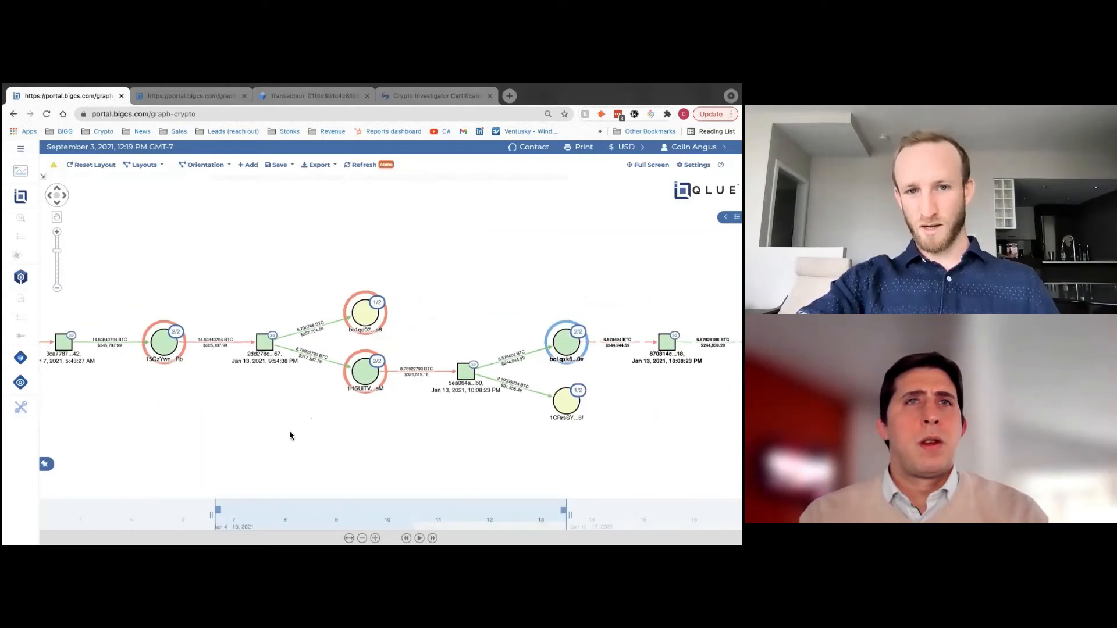
pyautogui.scroll(2, 266, 462)
pyautogui.moveTo(286, 286); pyautogui.dragTo(184, 306)
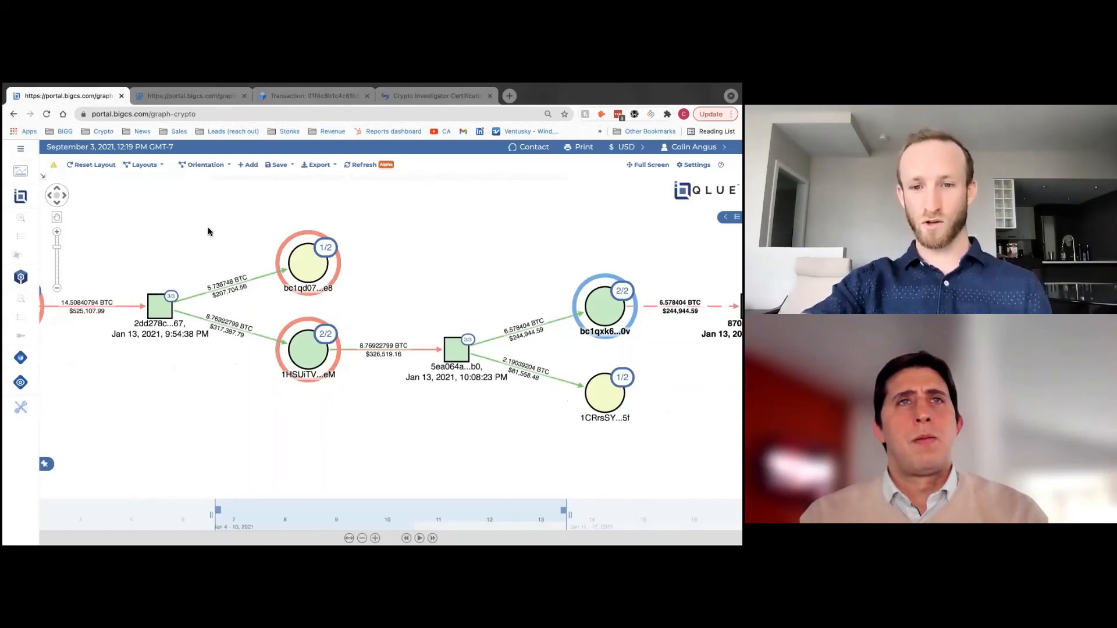
# - Expand bc1qd07…e8 to reveal its Jan 13, 11:10:19 PM transaction, and open the purple combined node
pyautogui.doubleClick(303, 263)
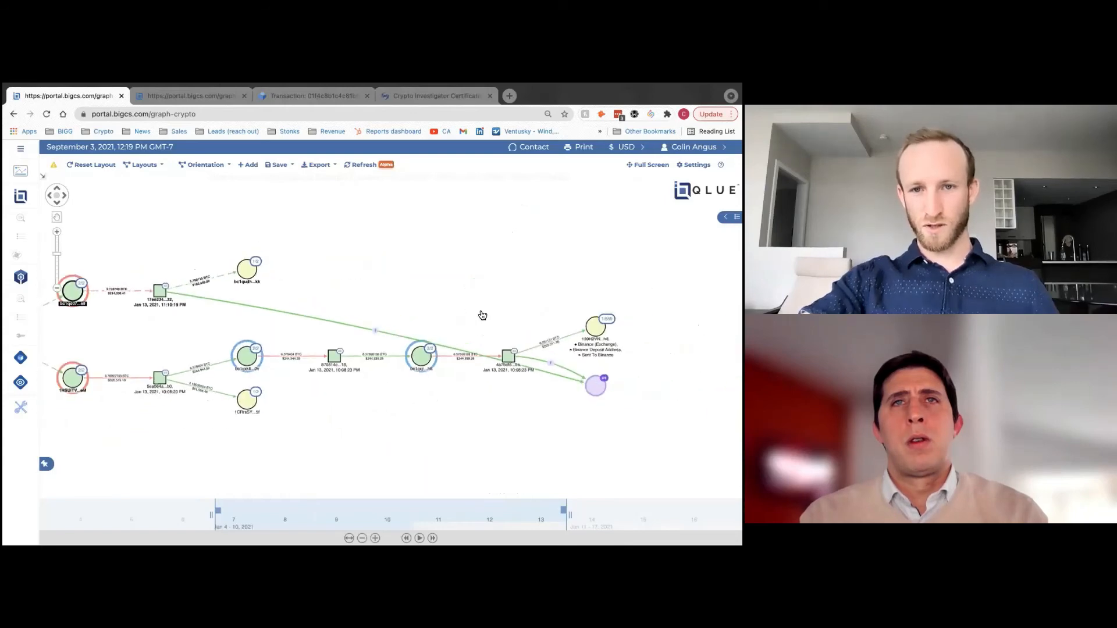
pyautogui.rightClick(481, 314)
pyautogui.click(481, 314)
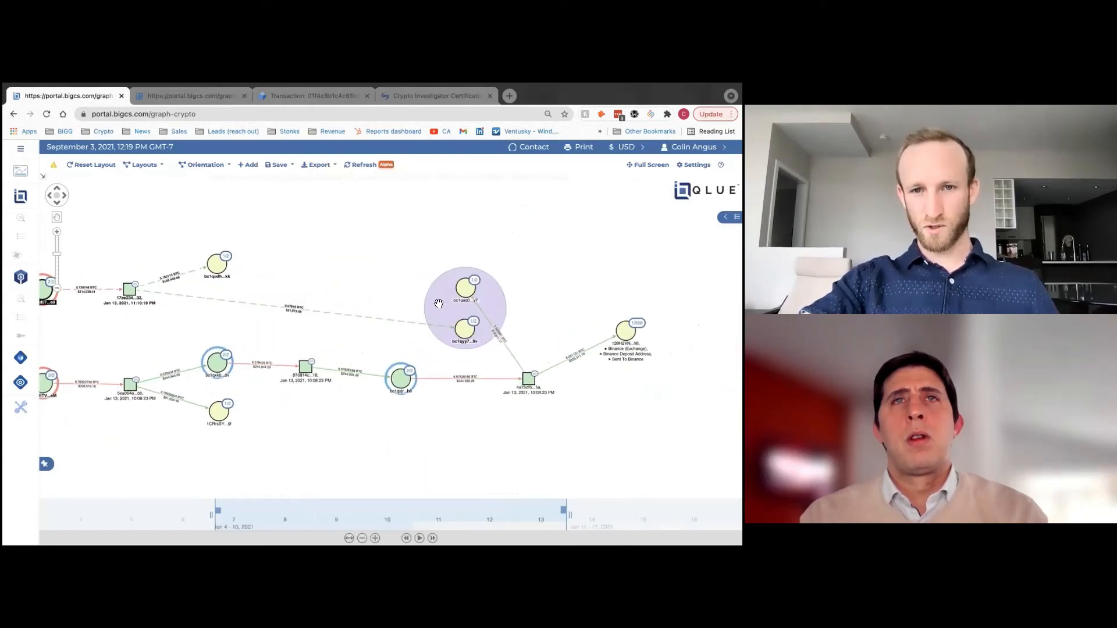
# - Collapse the combined group back into one node and zoom in on the new hop
pyautogui.rightClick(449, 315)
pyautogui.click(450, 315)
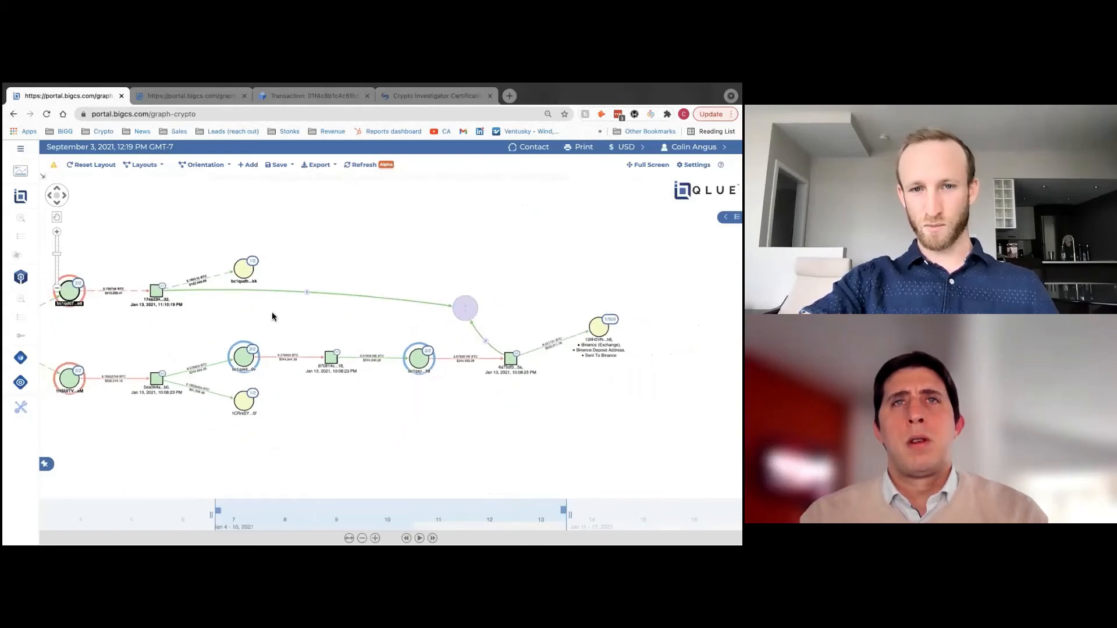
pyautogui.scroll(1, 389, 324)
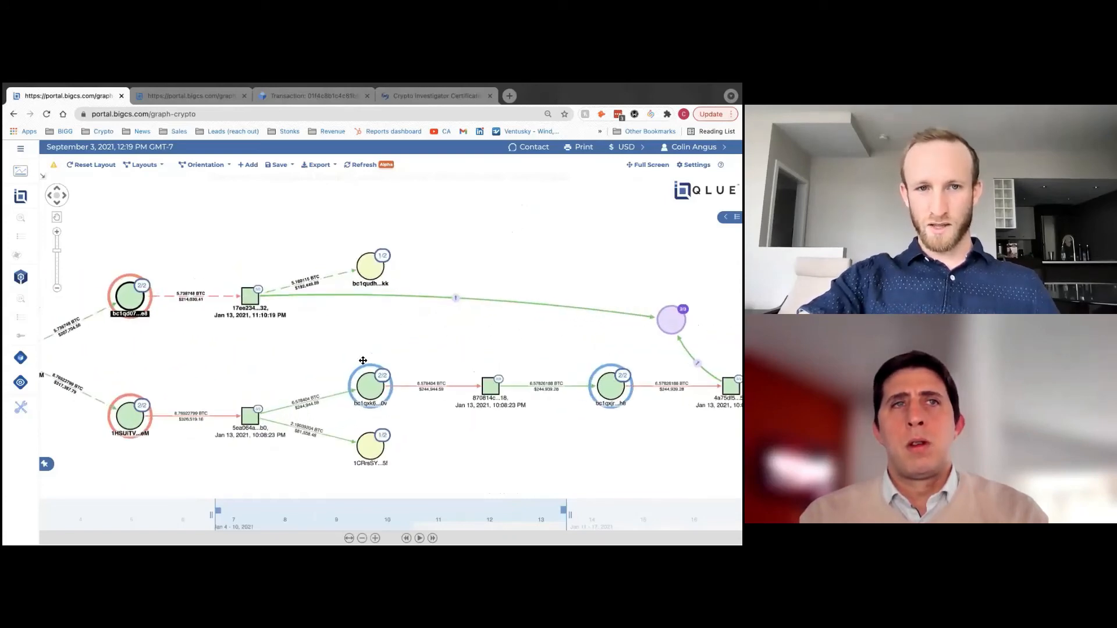
pyautogui.scroll(1, 378, 323)
pyautogui.scroll(2, 380, 288)
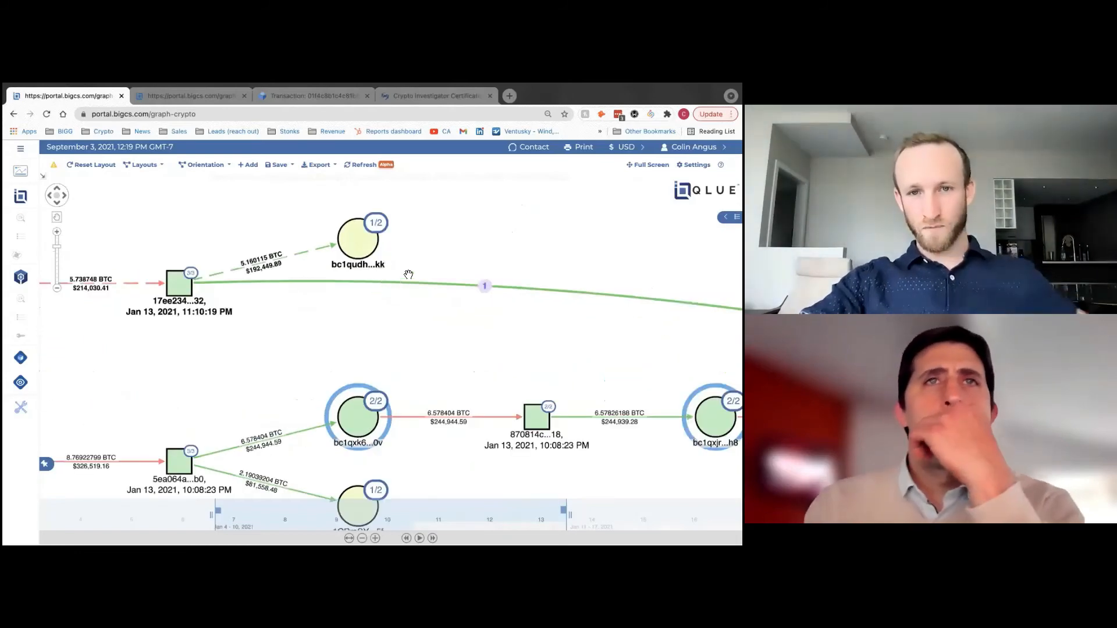
# - Expand bc1qudh…kk, the 5.160115 BTC recipient, and pan across the flow to the Binance deposit node
pyautogui.doubleClick(409, 260)
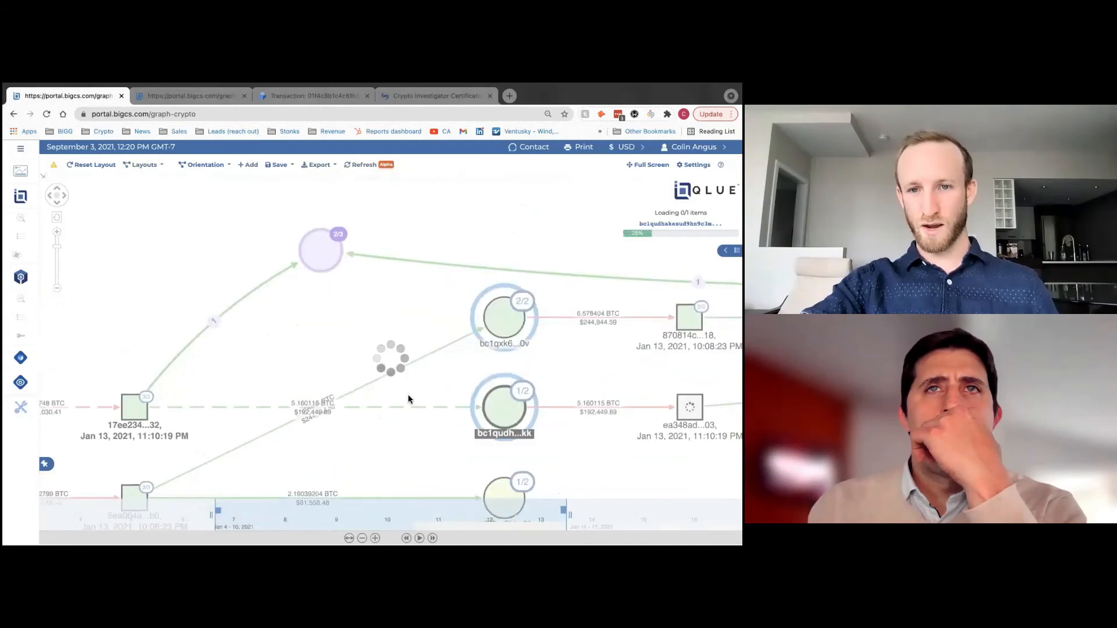
pyautogui.scroll(-4, 345, 363)
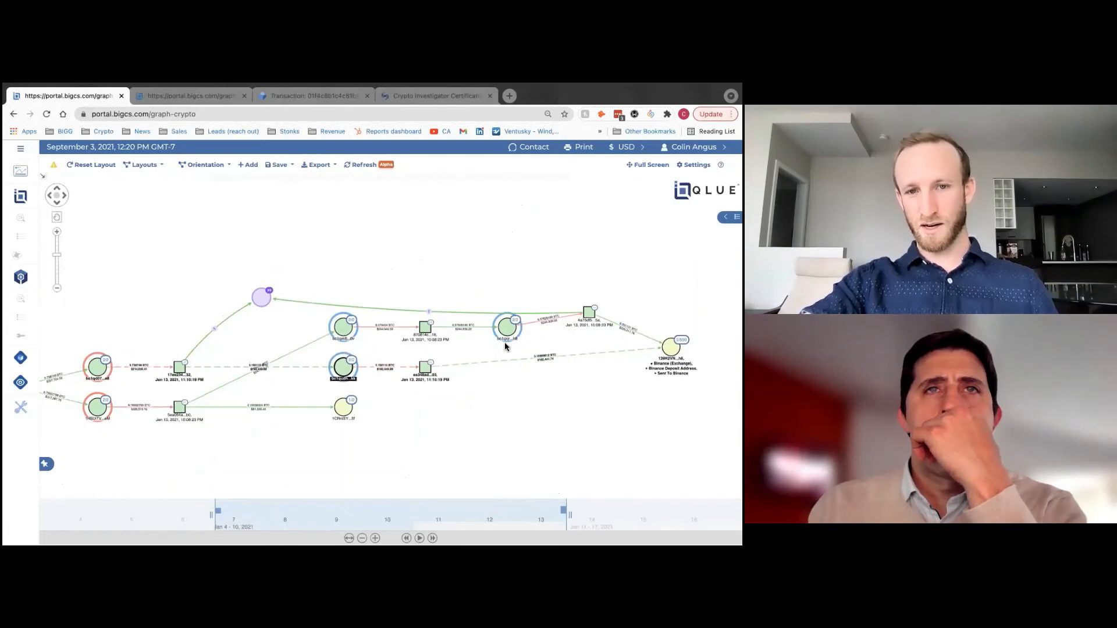
pyautogui.scroll(2, 540, 346)
pyautogui.hscroll(8, 538, 350)
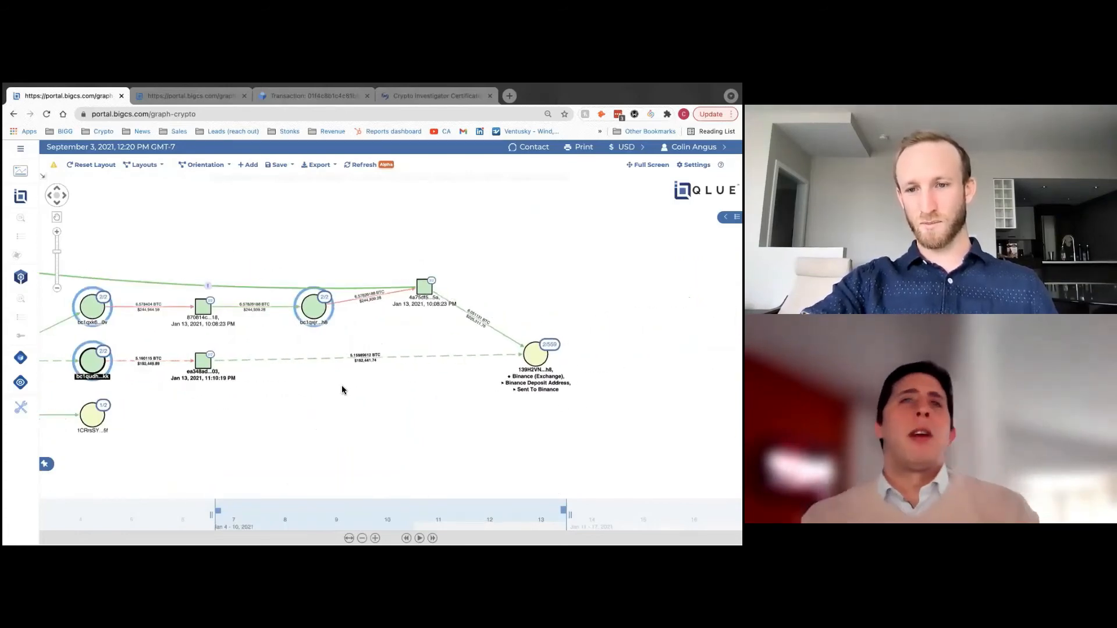
pyautogui.moveTo(301, 401); pyautogui.dragTo(435, 427)
pyautogui.scroll(-3, 400, 382)
pyautogui.moveTo(224, 384); pyautogui.dragTo(453, 384)
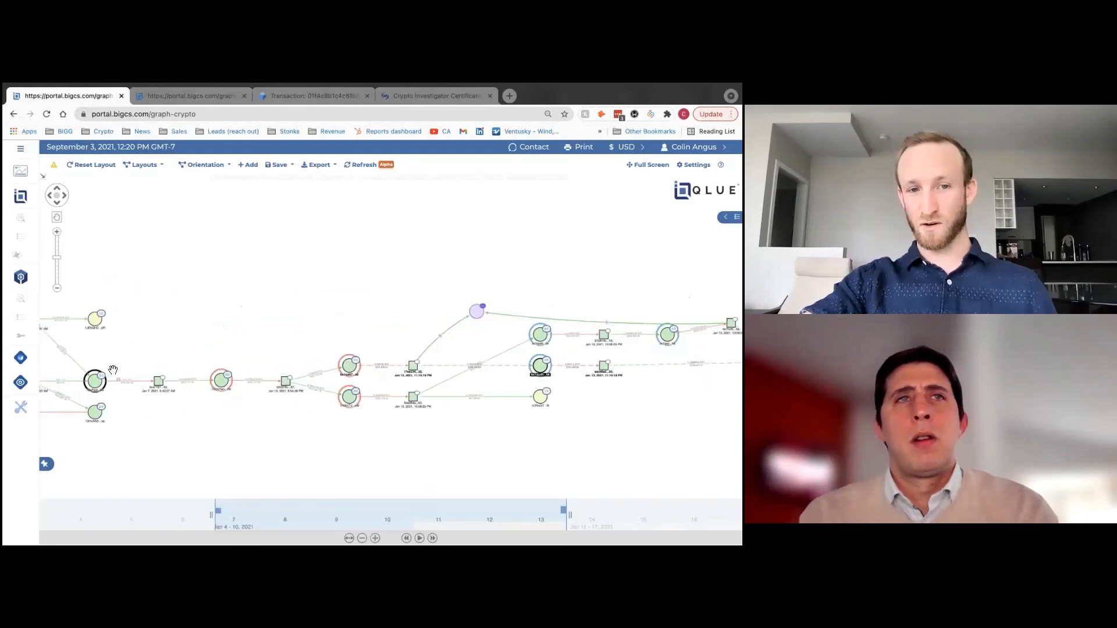
pyautogui.moveTo(267, 448); pyautogui.dragTo(197, 448)
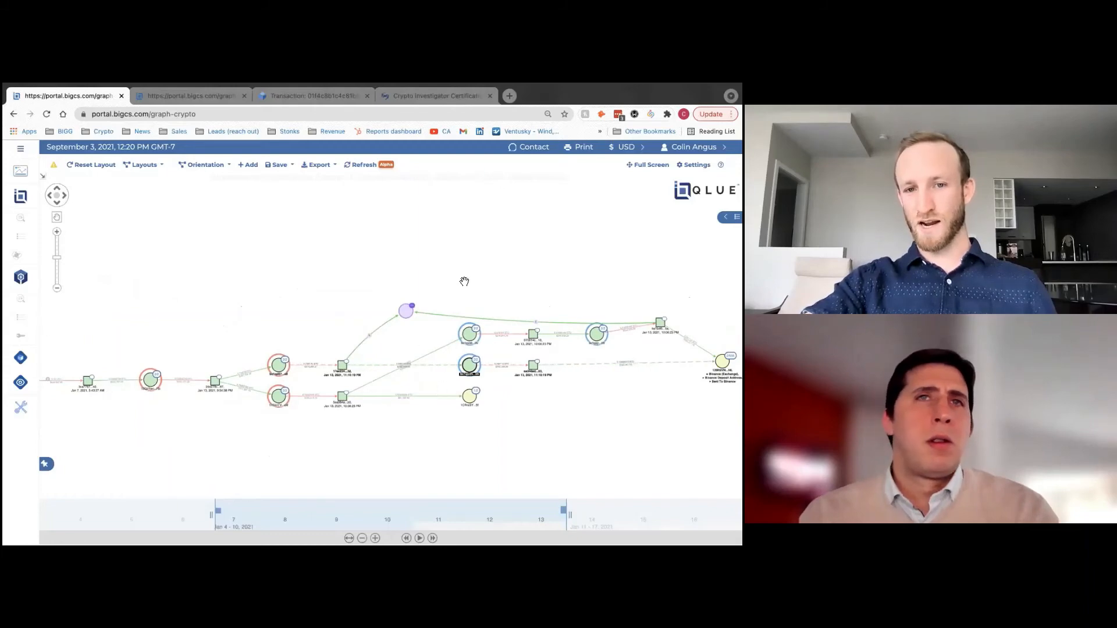
pyautogui.moveTo(621, 424); pyautogui.dragTo(541, 422)
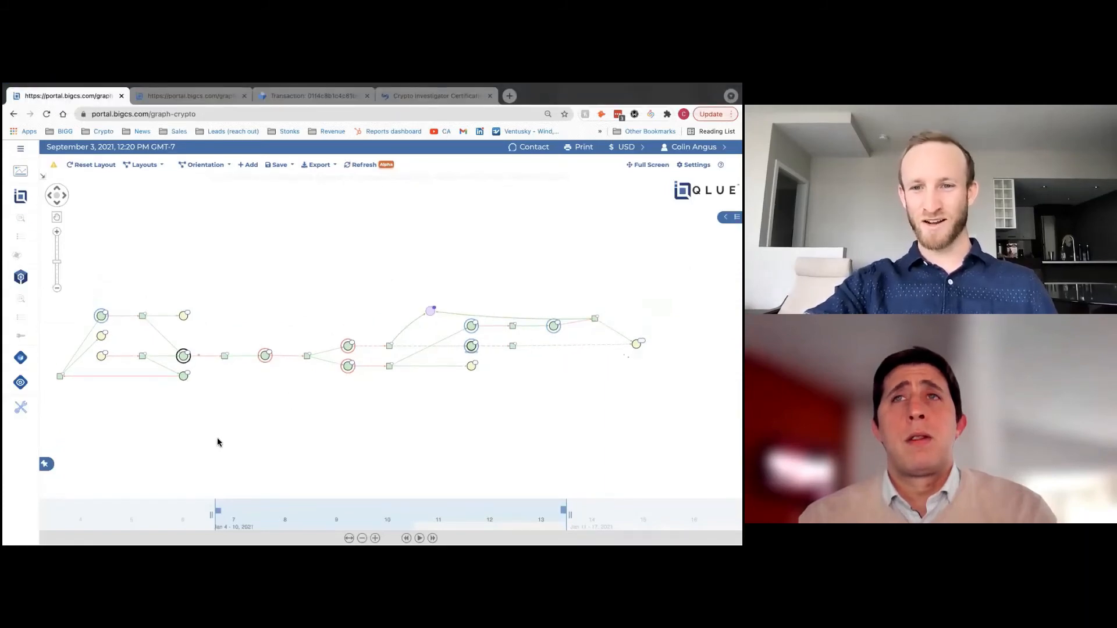
# - Zoom in on the graph until node address labels and timestamps are readable
pyautogui.scroll(3, 226, 441)
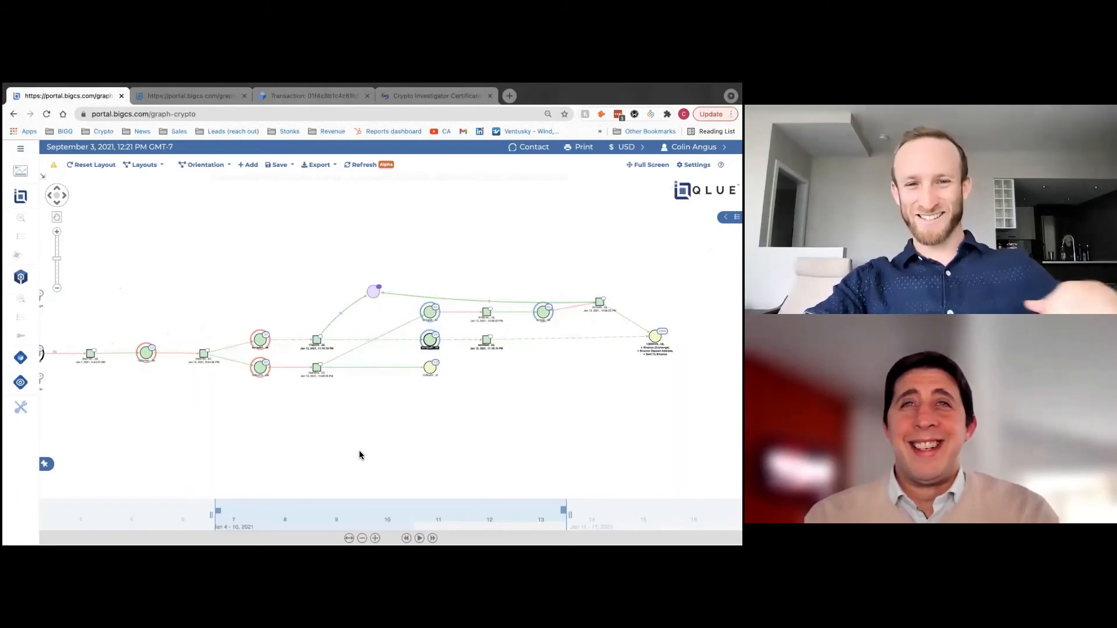
# - Pan and zoom along the later hops leading into the Binance deposit address
pyautogui.moveTo(380, 443); pyautogui.dragTo(312, 430)
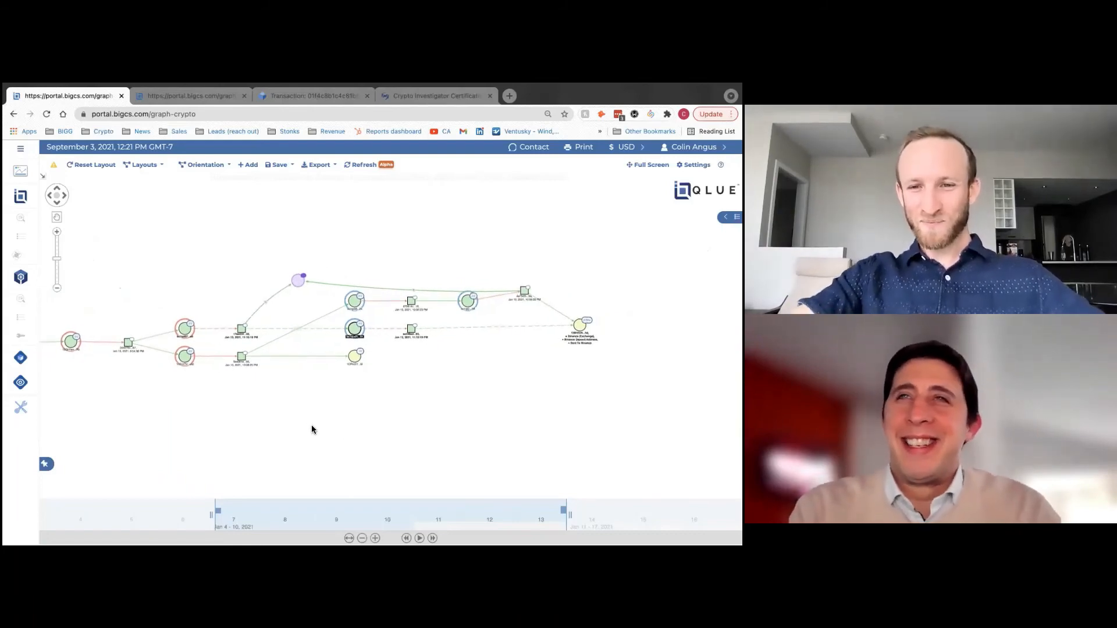
pyautogui.scroll(1, 312, 426)
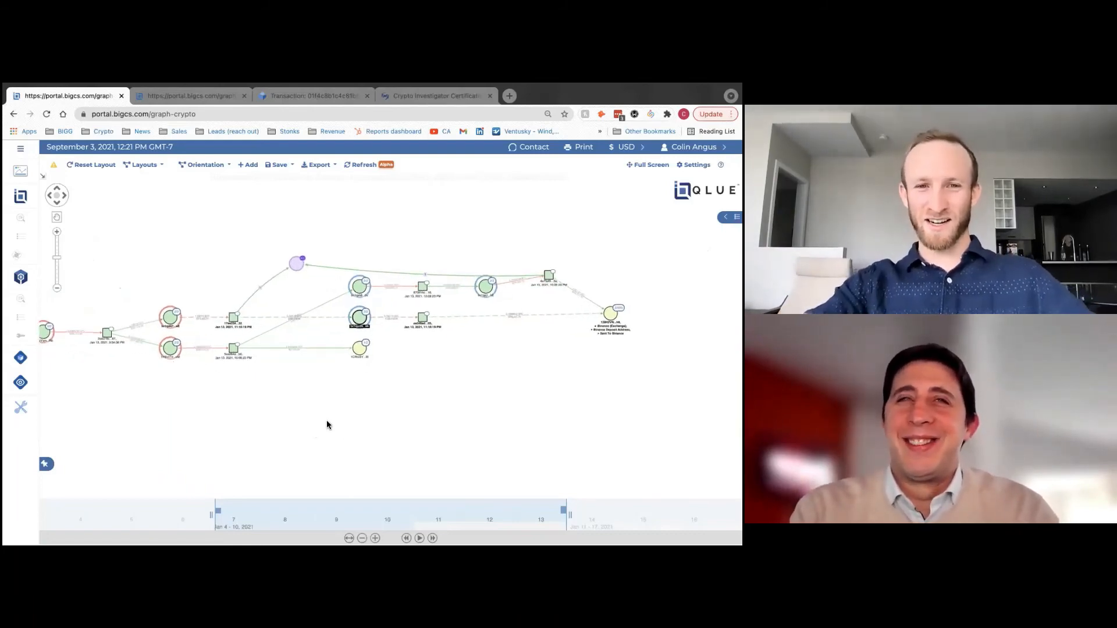
pyautogui.scroll(3, 402, 395)
pyautogui.moveTo(423, 373); pyautogui.dragTo(370, 426)
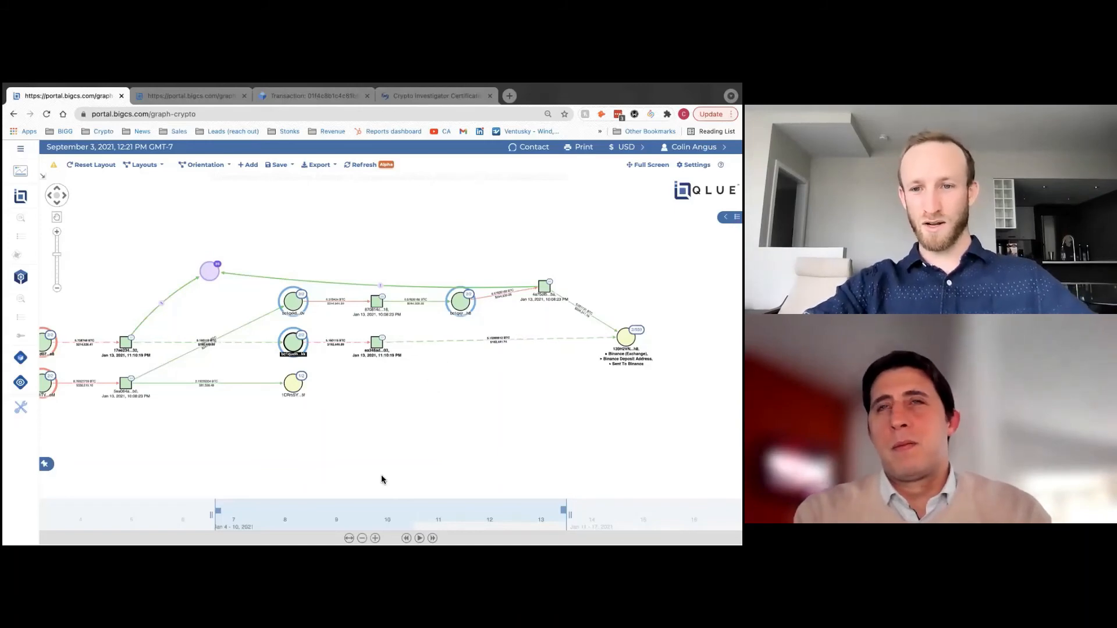
pyautogui.moveTo(262, 450); pyautogui.dragTo(317, 446)
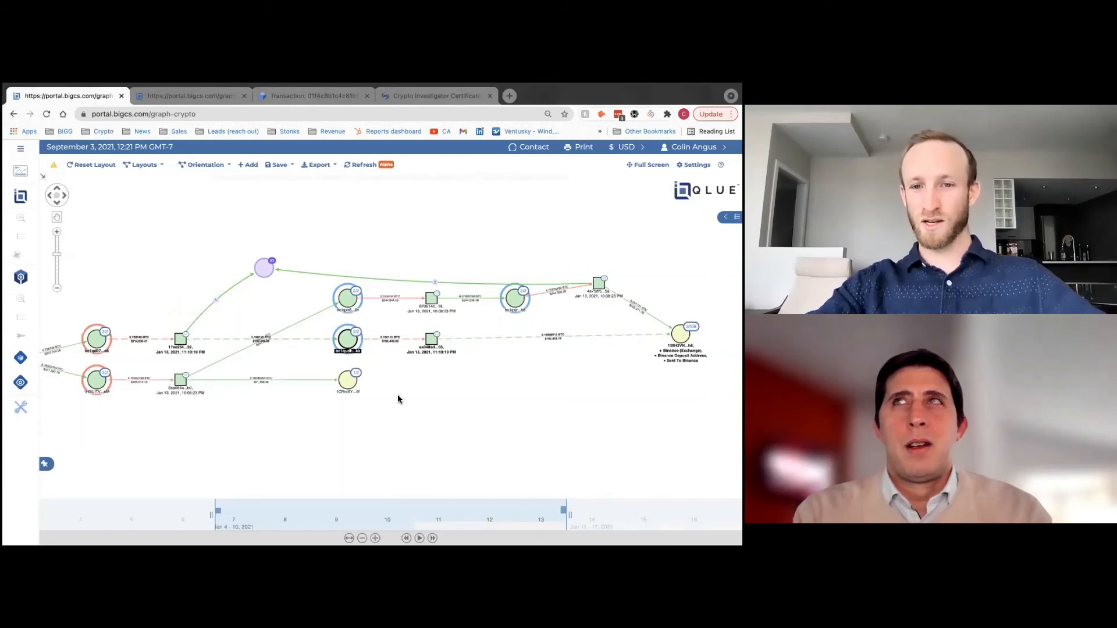
pyautogui.moveTo(425, 427); pyautogui.dragTo(395, 427)
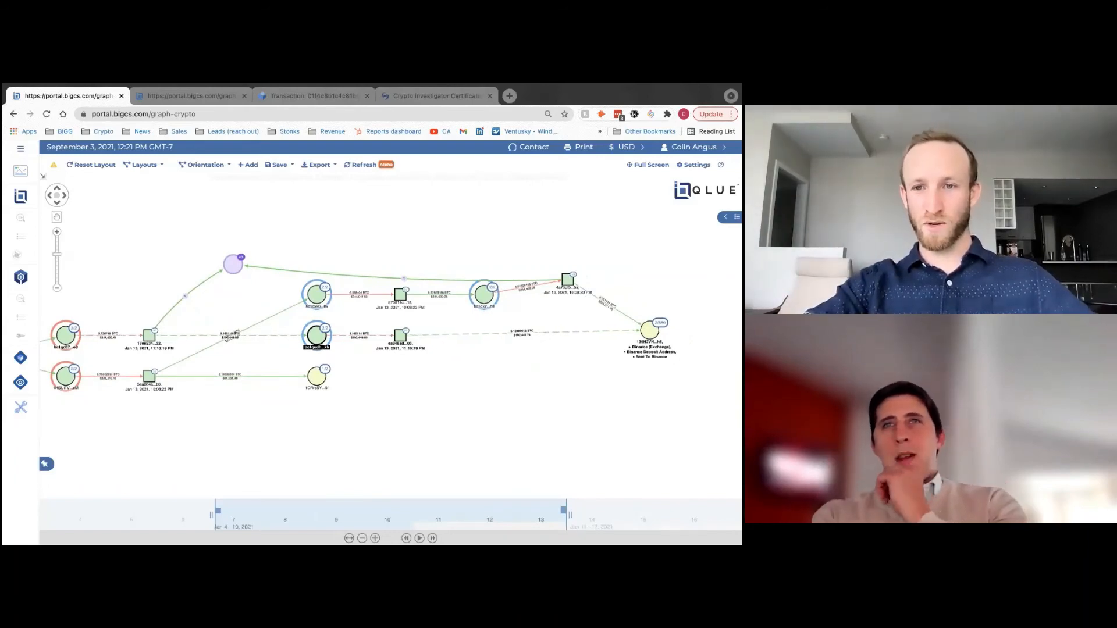
# - Zoom onto the Binance deposit node, nudge it down, then bring up the Huobi–Bitfinex transaction graph
pyautogui.scroll(2, 641, 402)
pyautogui.moveTo(564, 376); pyautogui.dragTo(451, 377)
pyautogui.scroll(2, 550, 384)
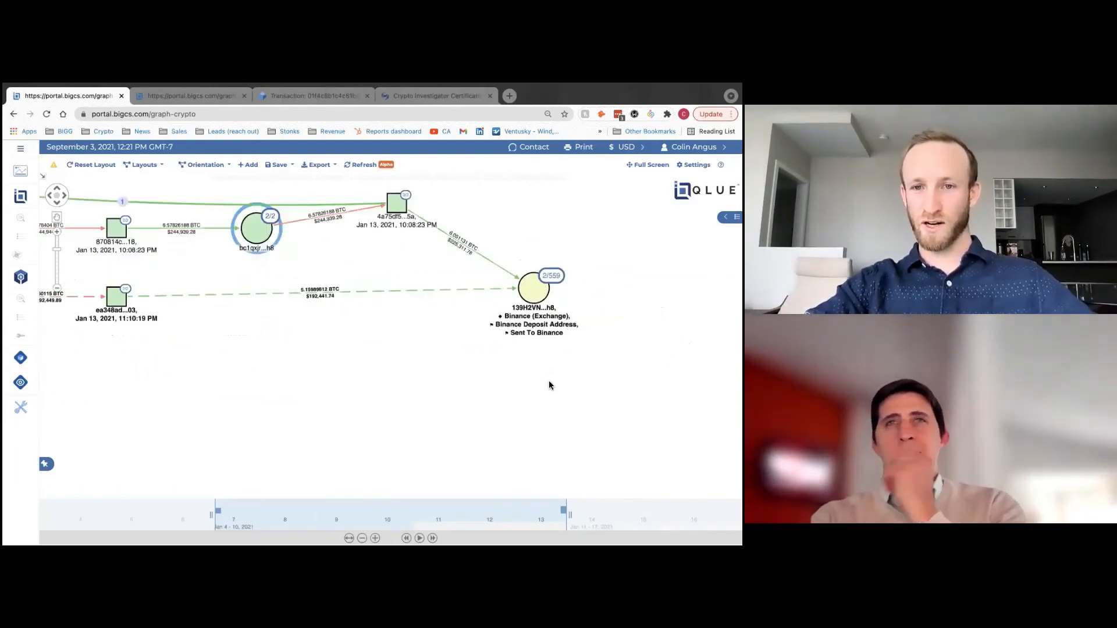
pyautogui.moveTo(527, 282); pyautogui.dragTo(527, 289)
pyautogui.scroll(-2, 389, 374)
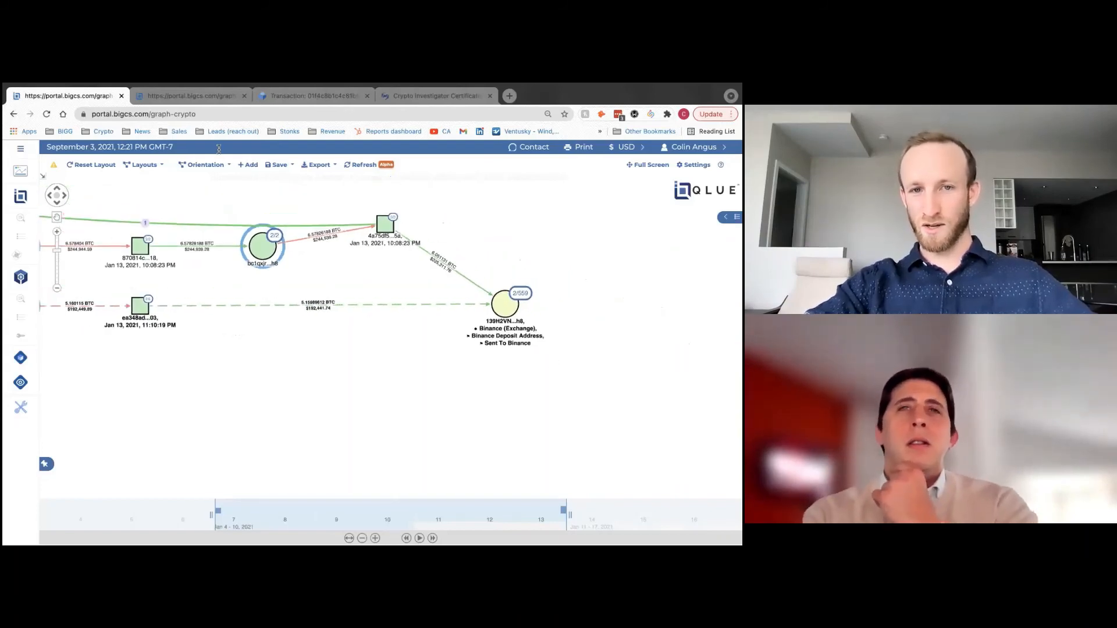
pyautogui.hotkey('ctrl', 'Tab')
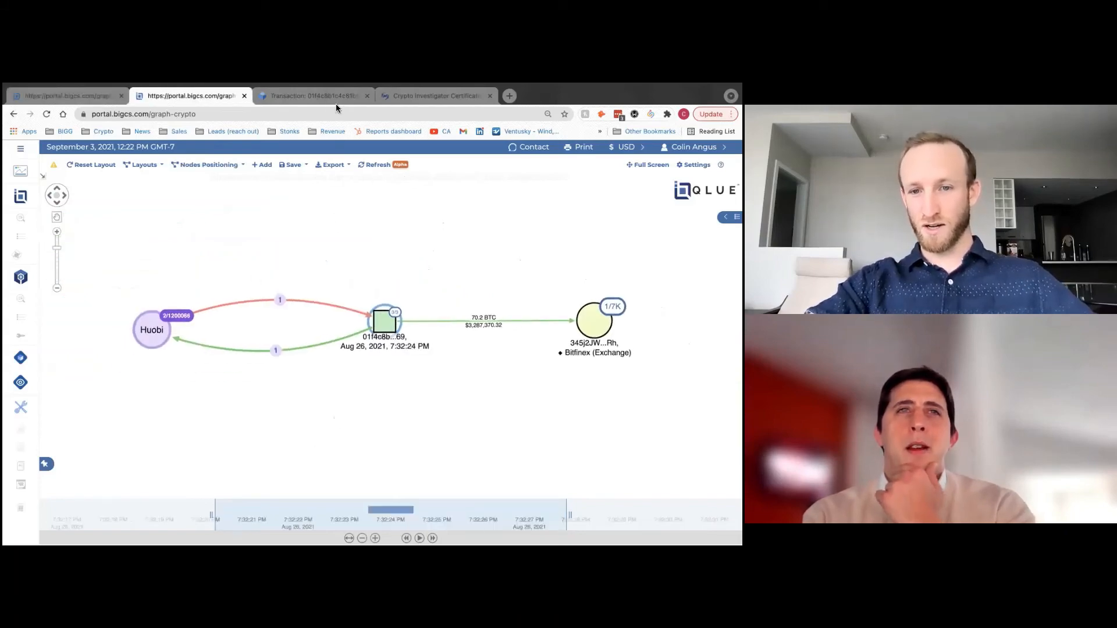
pyautogui.hotkey('ctrl', 'Tab')
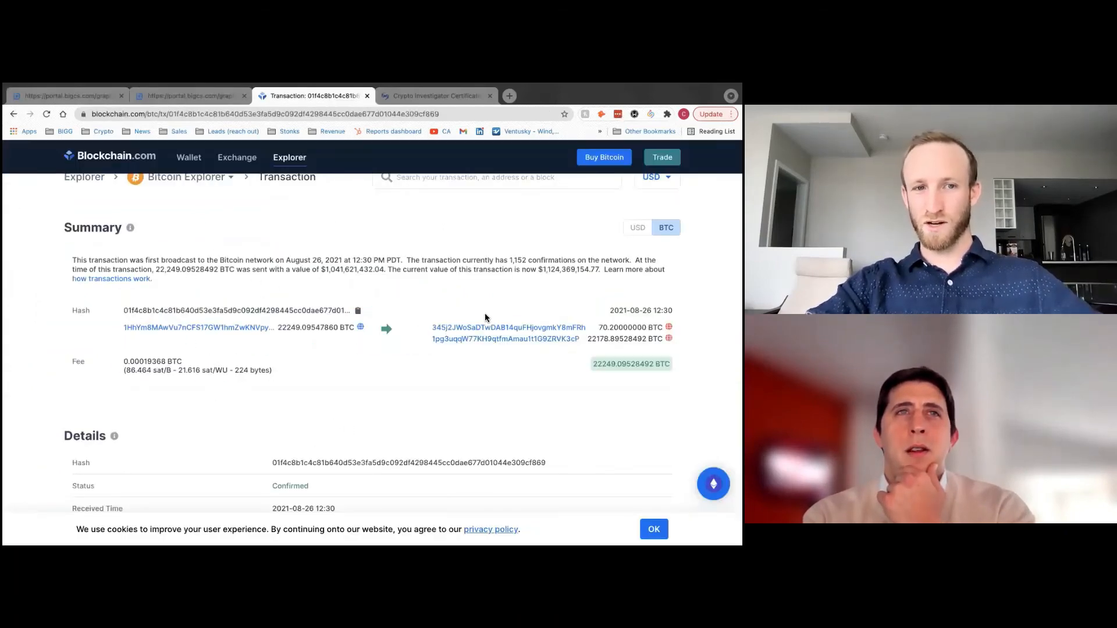
pyautogui.click(183, 100)
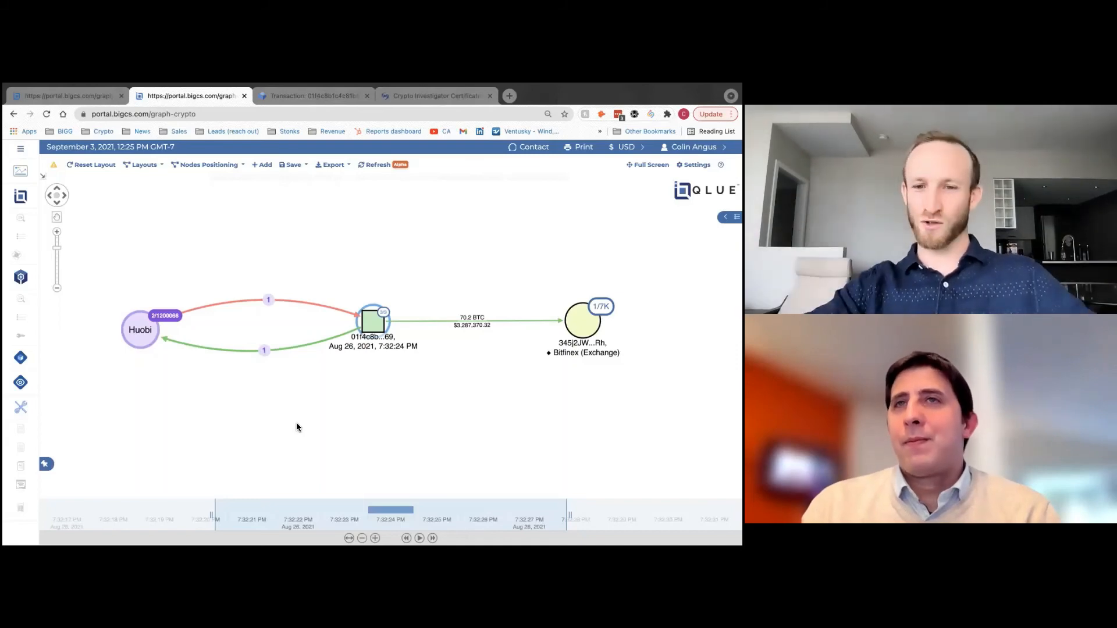
# - Return to the first graph tab with the Binance-bound flow and pan it left
pyautogui.moveTo(335, 442); pyautogui.dragTo(326, 441)
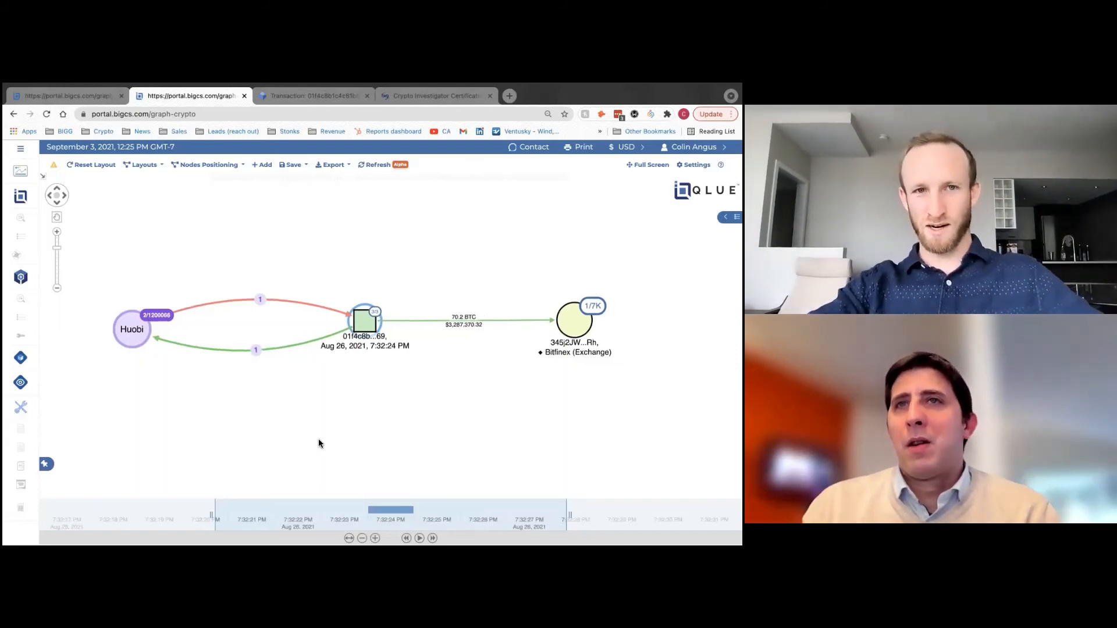
pyautogui.click(61, 96)
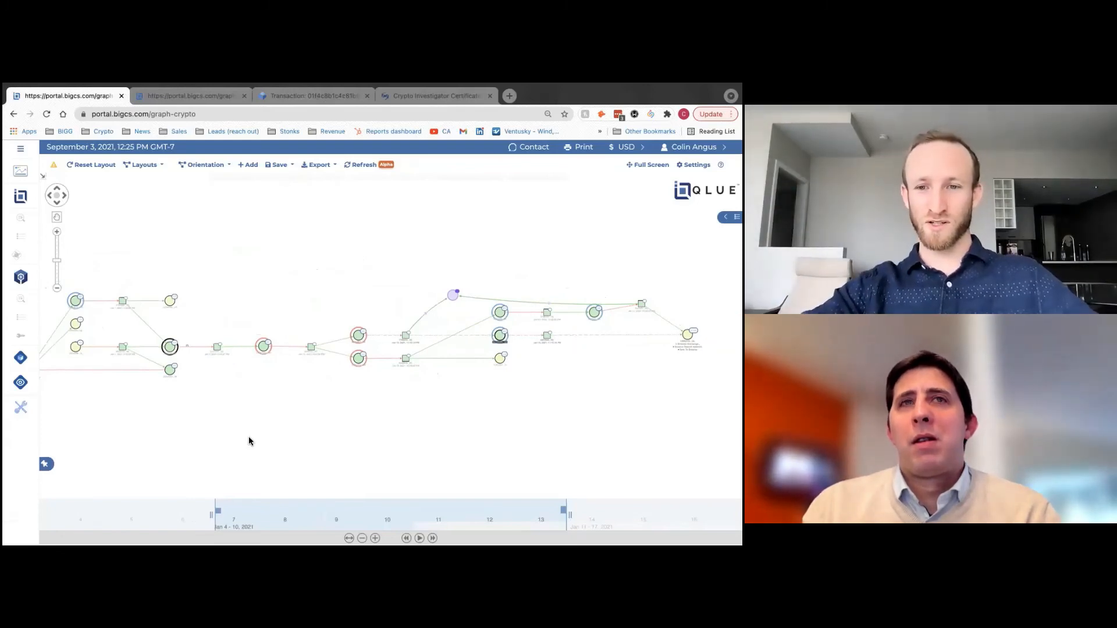
pyautogui.moveTo(346, 425); pyautogui.dragTo(276, 425)
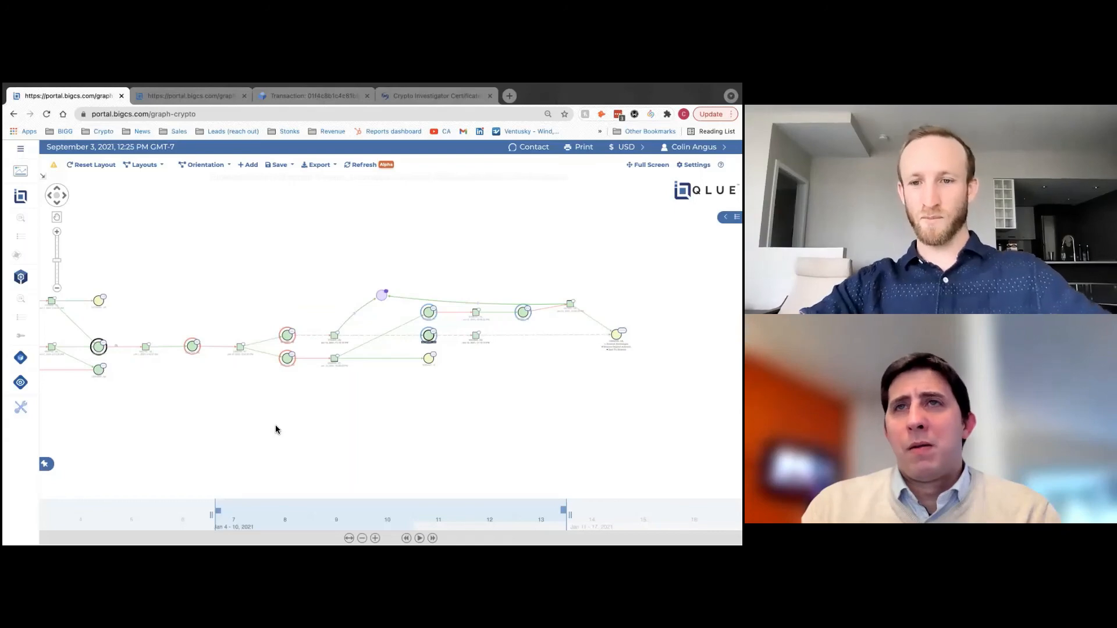
pyautogui.moveTo(352, 425); pyautogui.dragTo(325, 424)
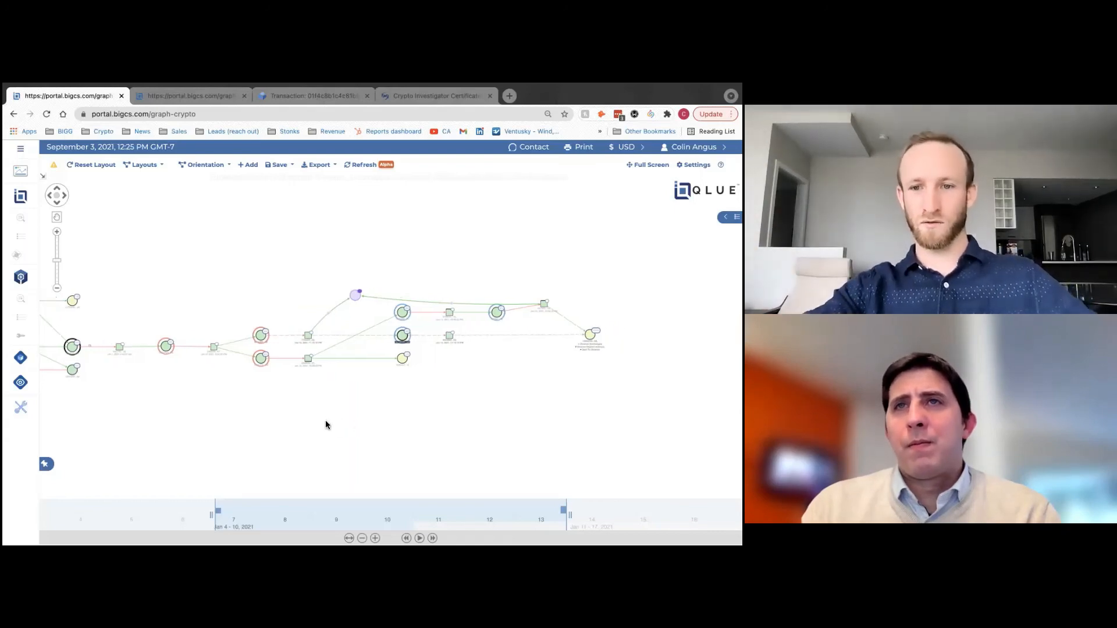